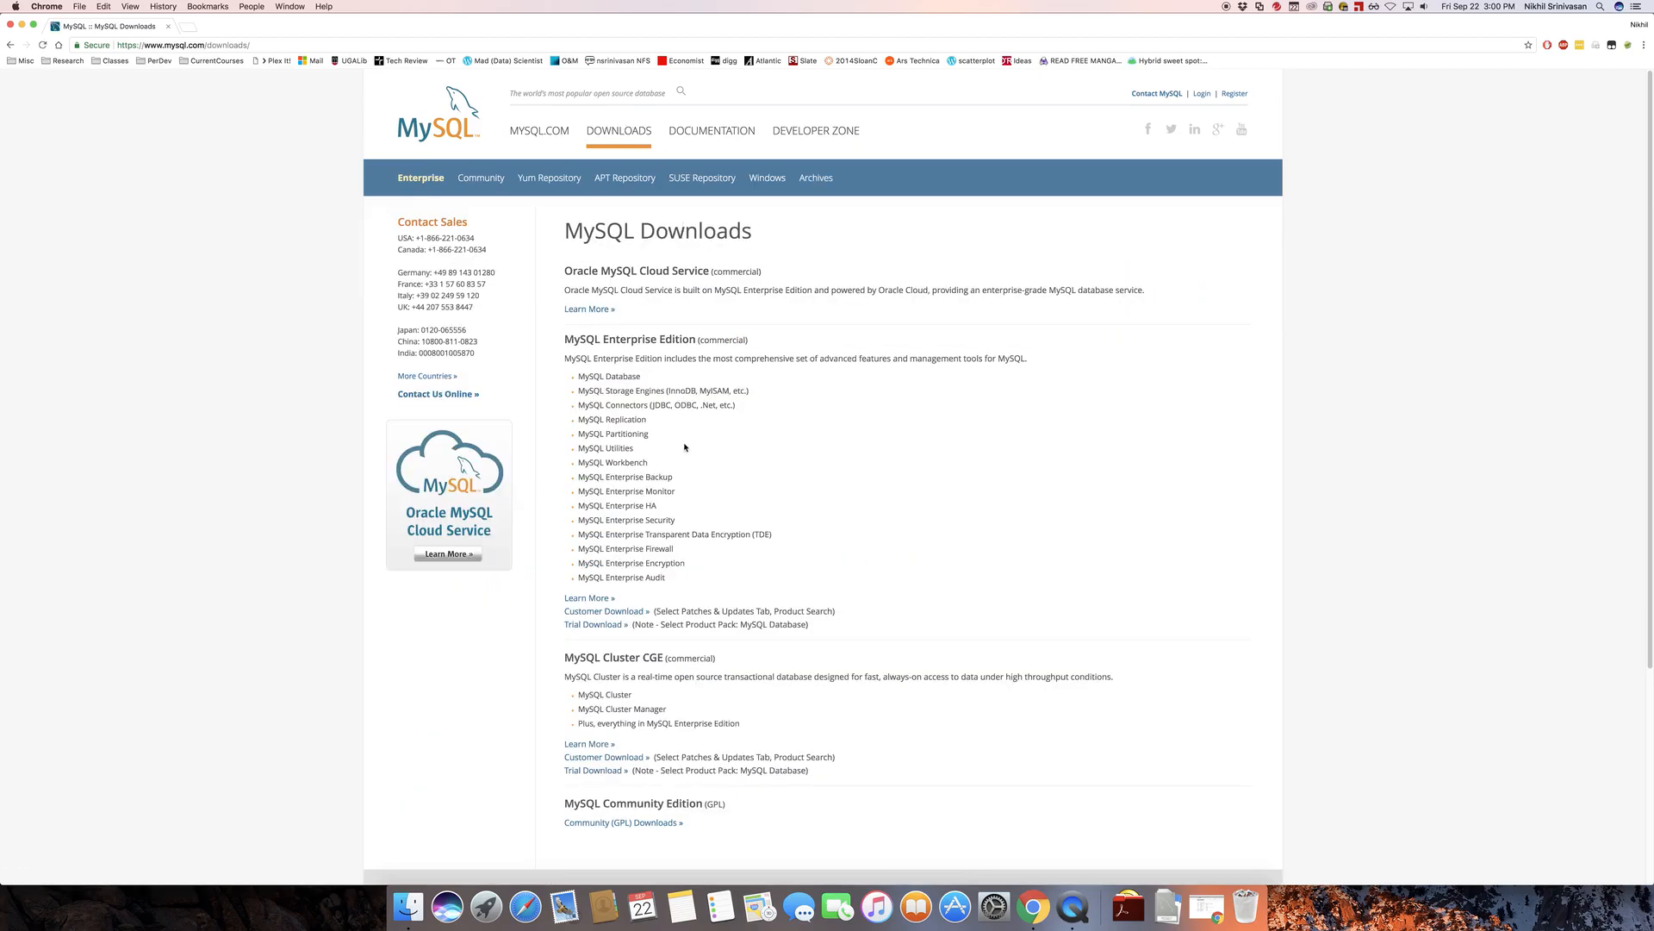
# Open the MySQL Community Server download page from the Community (GPL) downloads
pyautogui.scroll(-5, 685, 446)
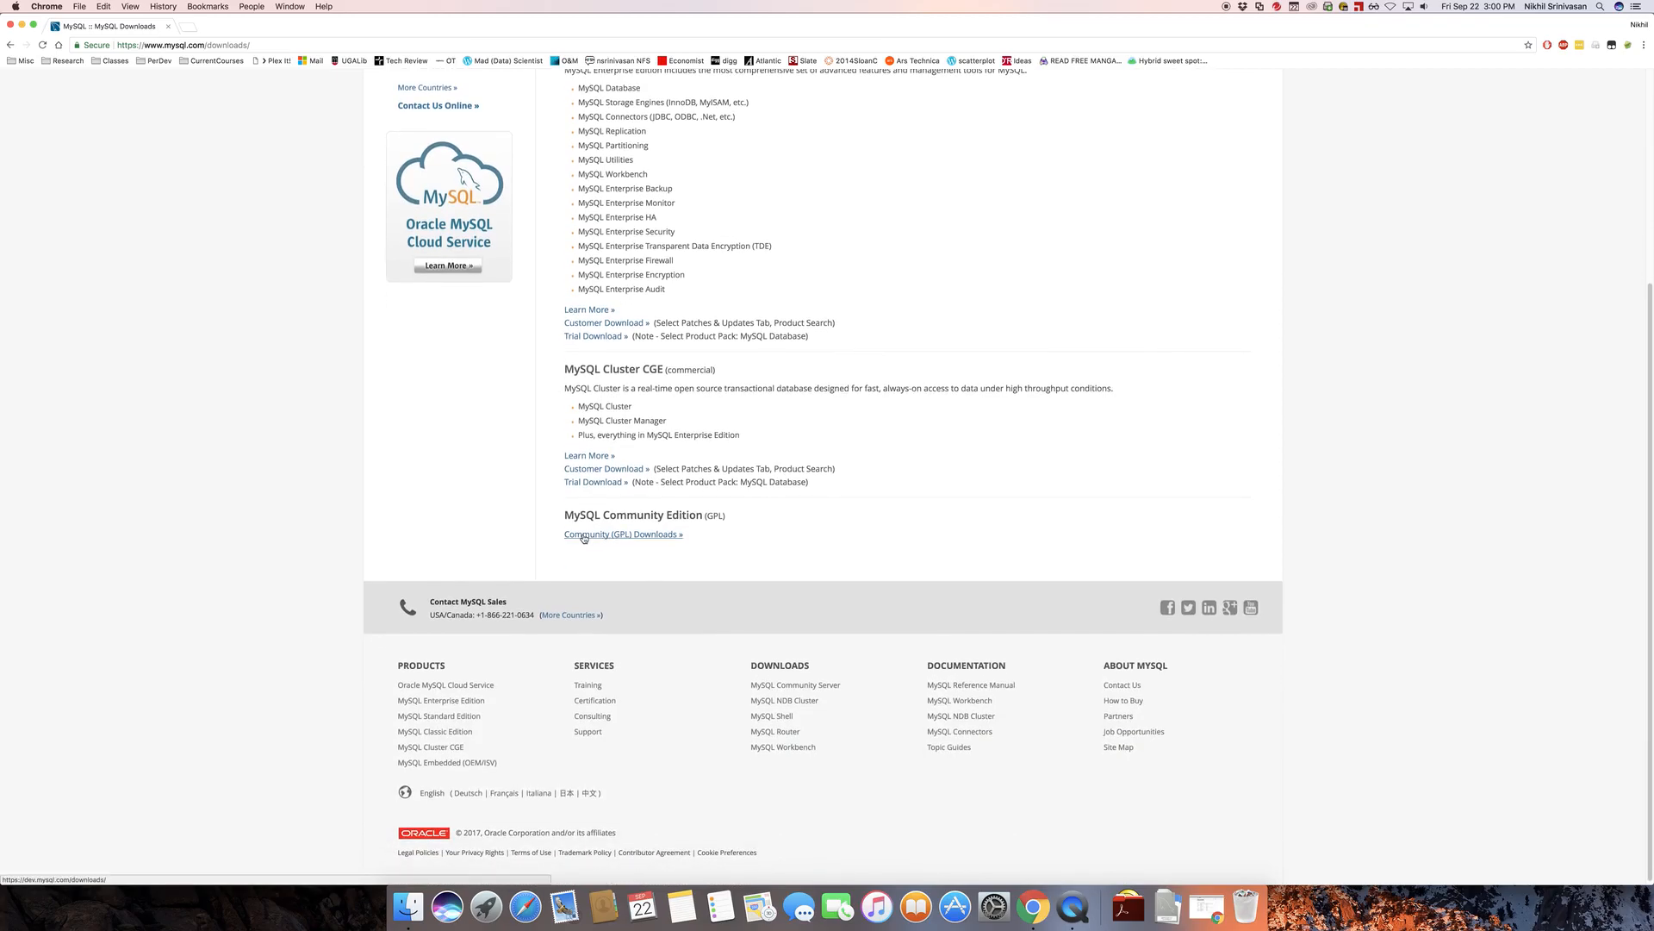
pyautogui.click(634, 535)
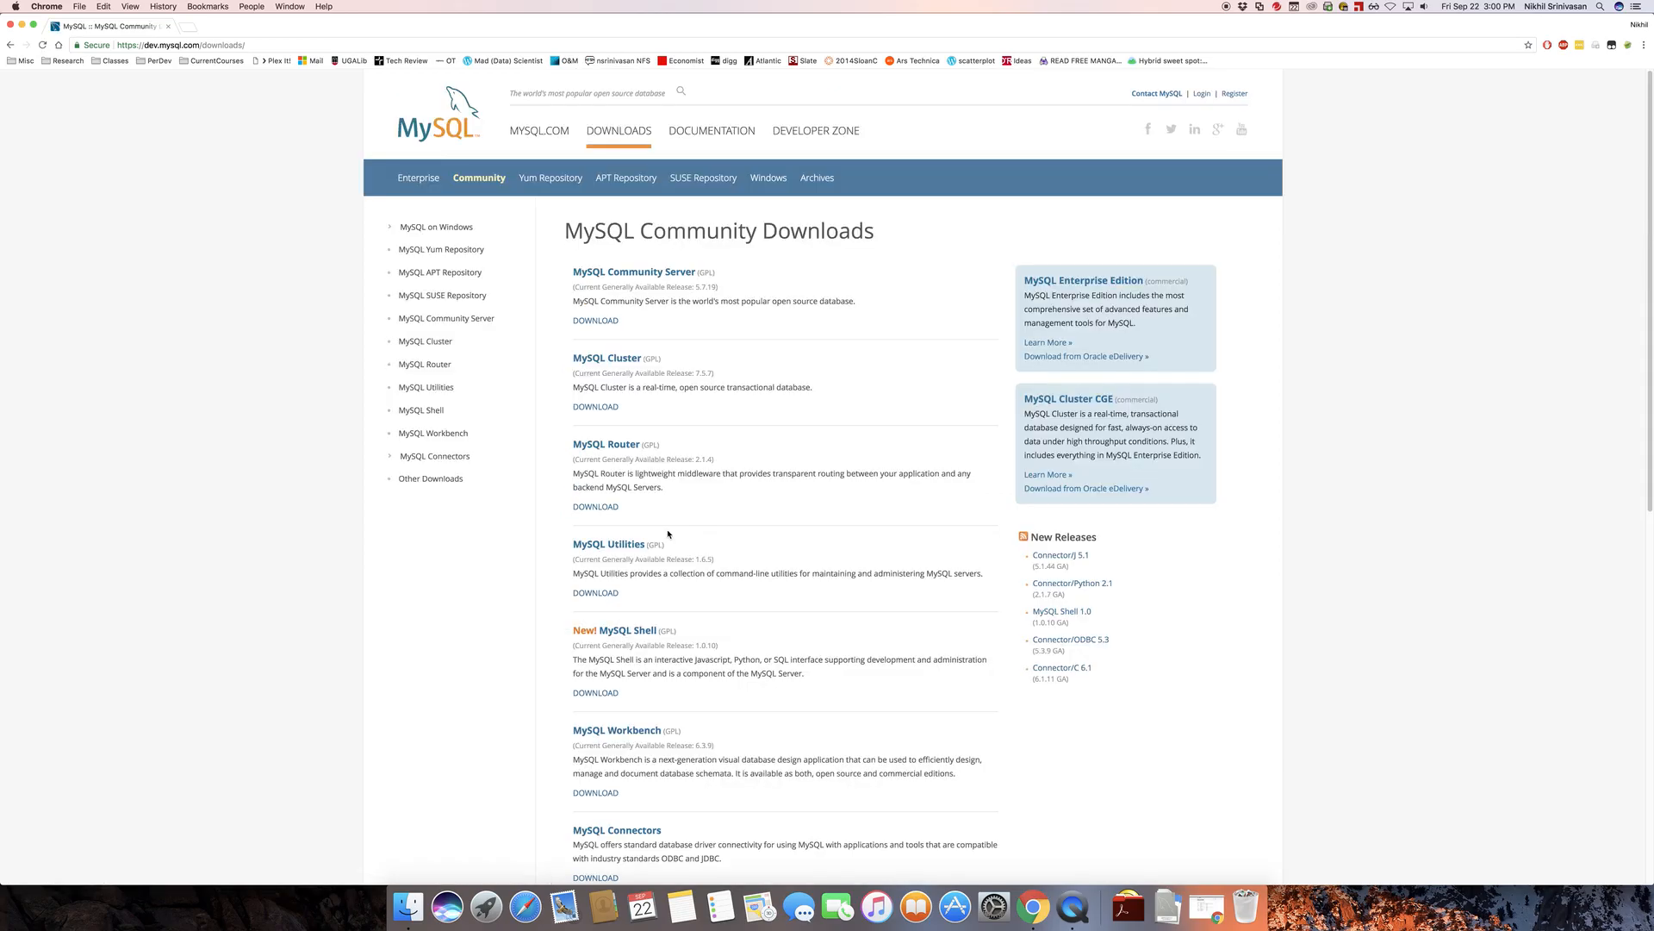
pyautogui.click(671, 273)
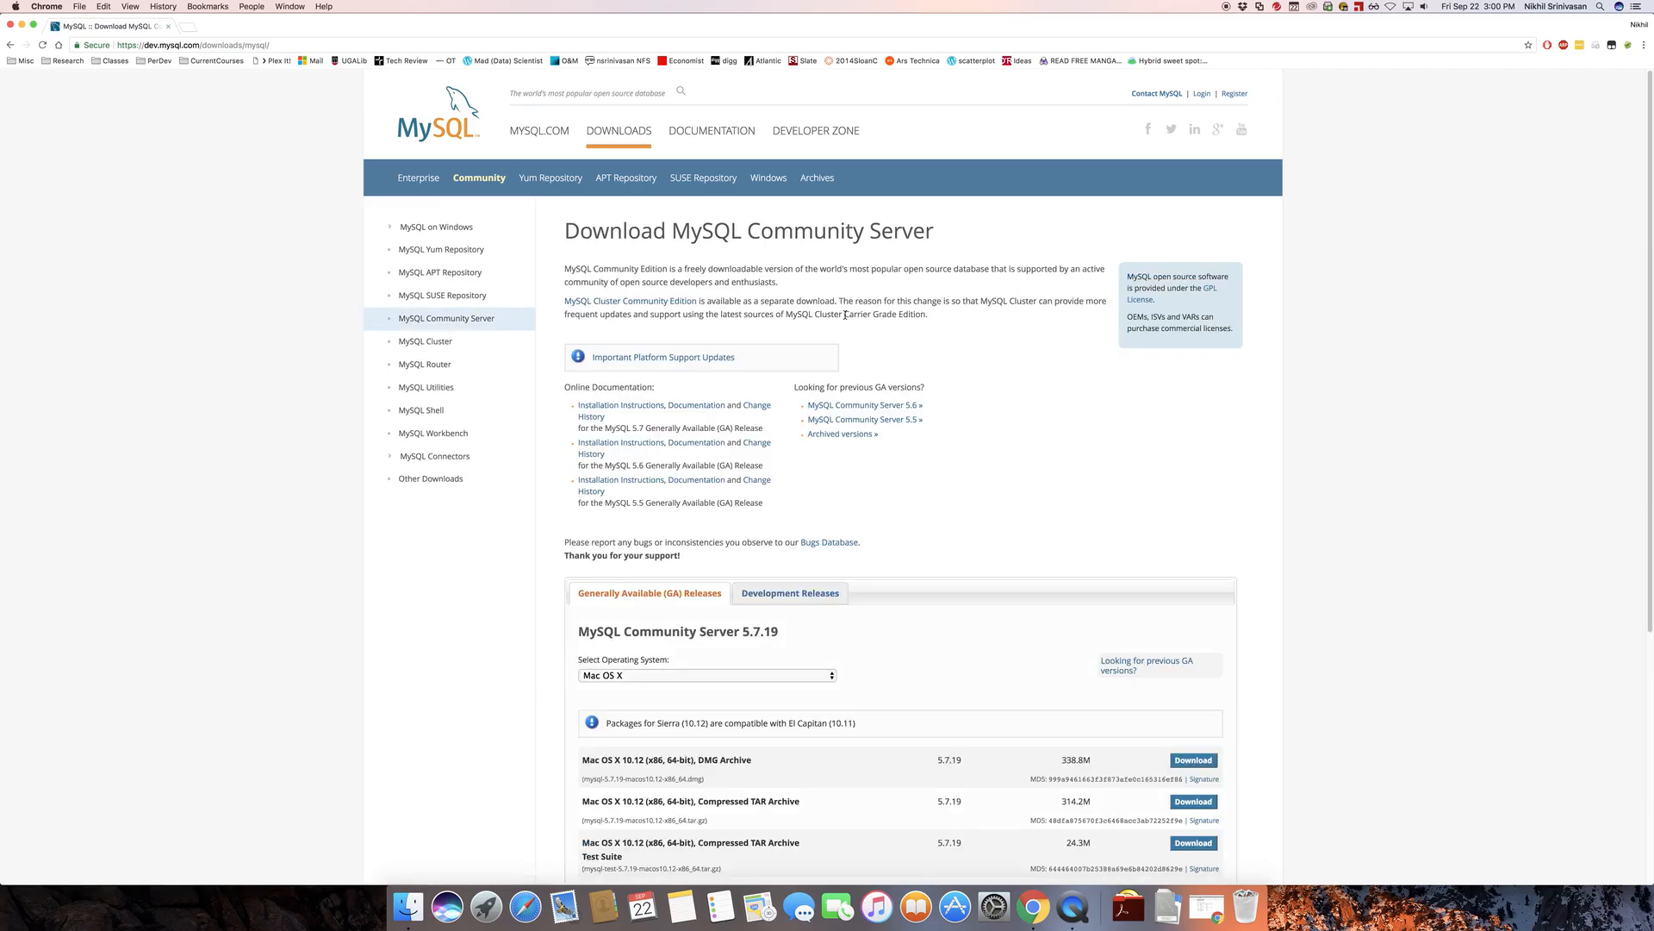
# Download the Mac OS X 10.12 (x86, 64-bit) DMG Archive of MySQL Community Server 5.7.19 without logging in or signing up
pyautogui.scroll(-5, 1066, 387)
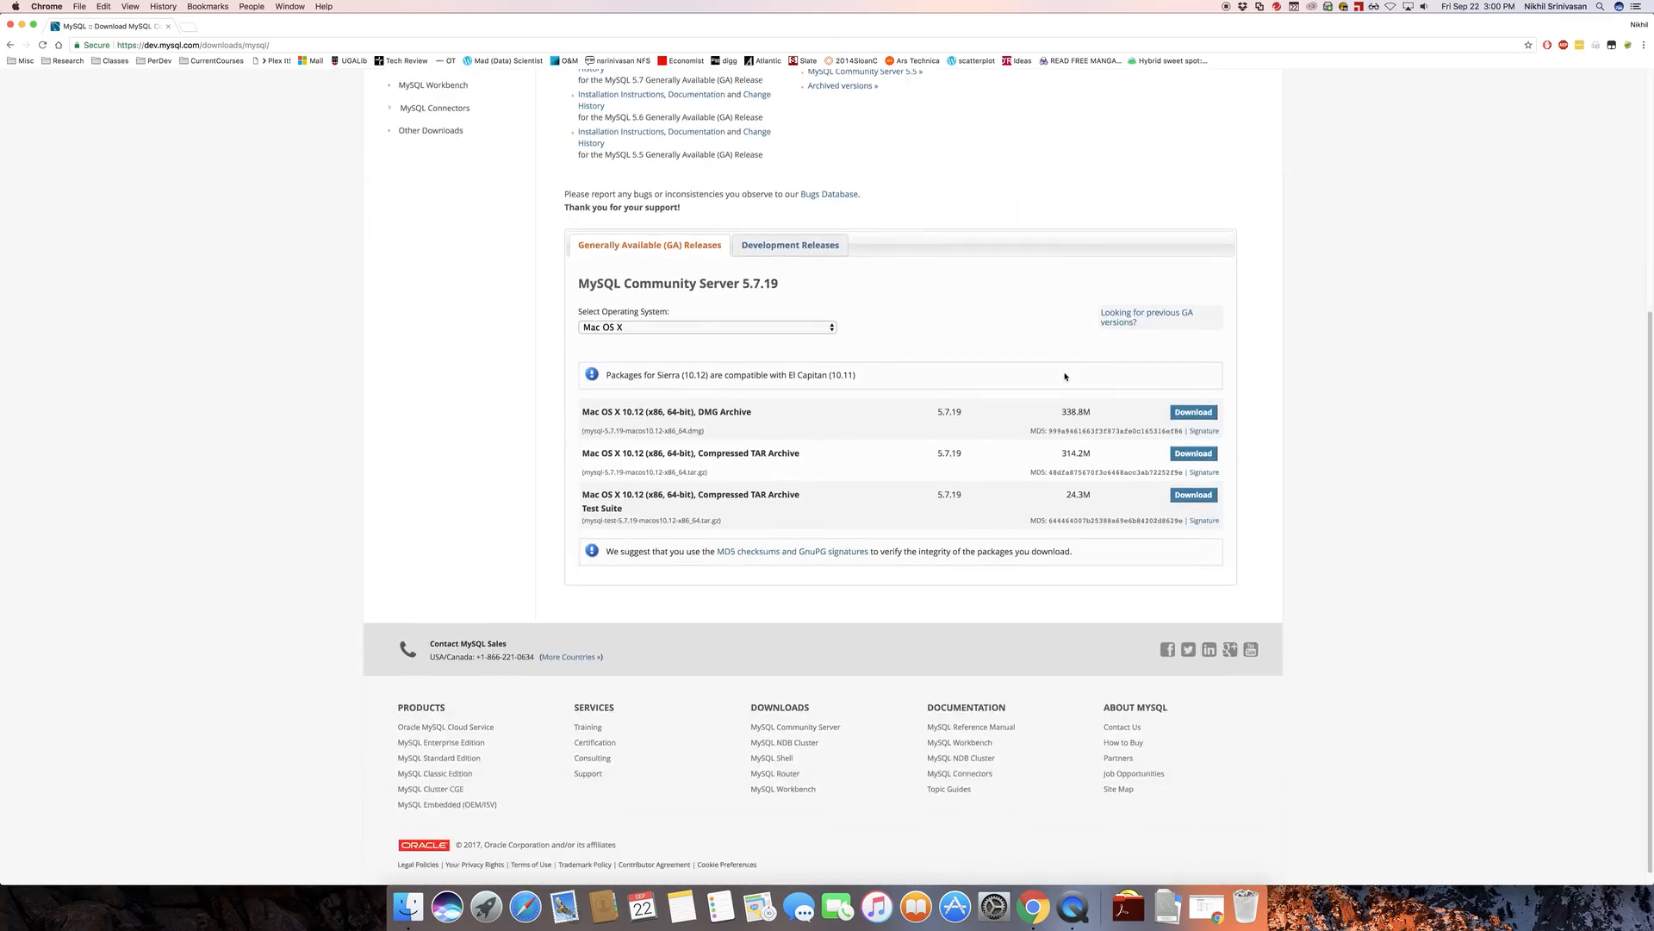
pyautogui.click(811, 314)
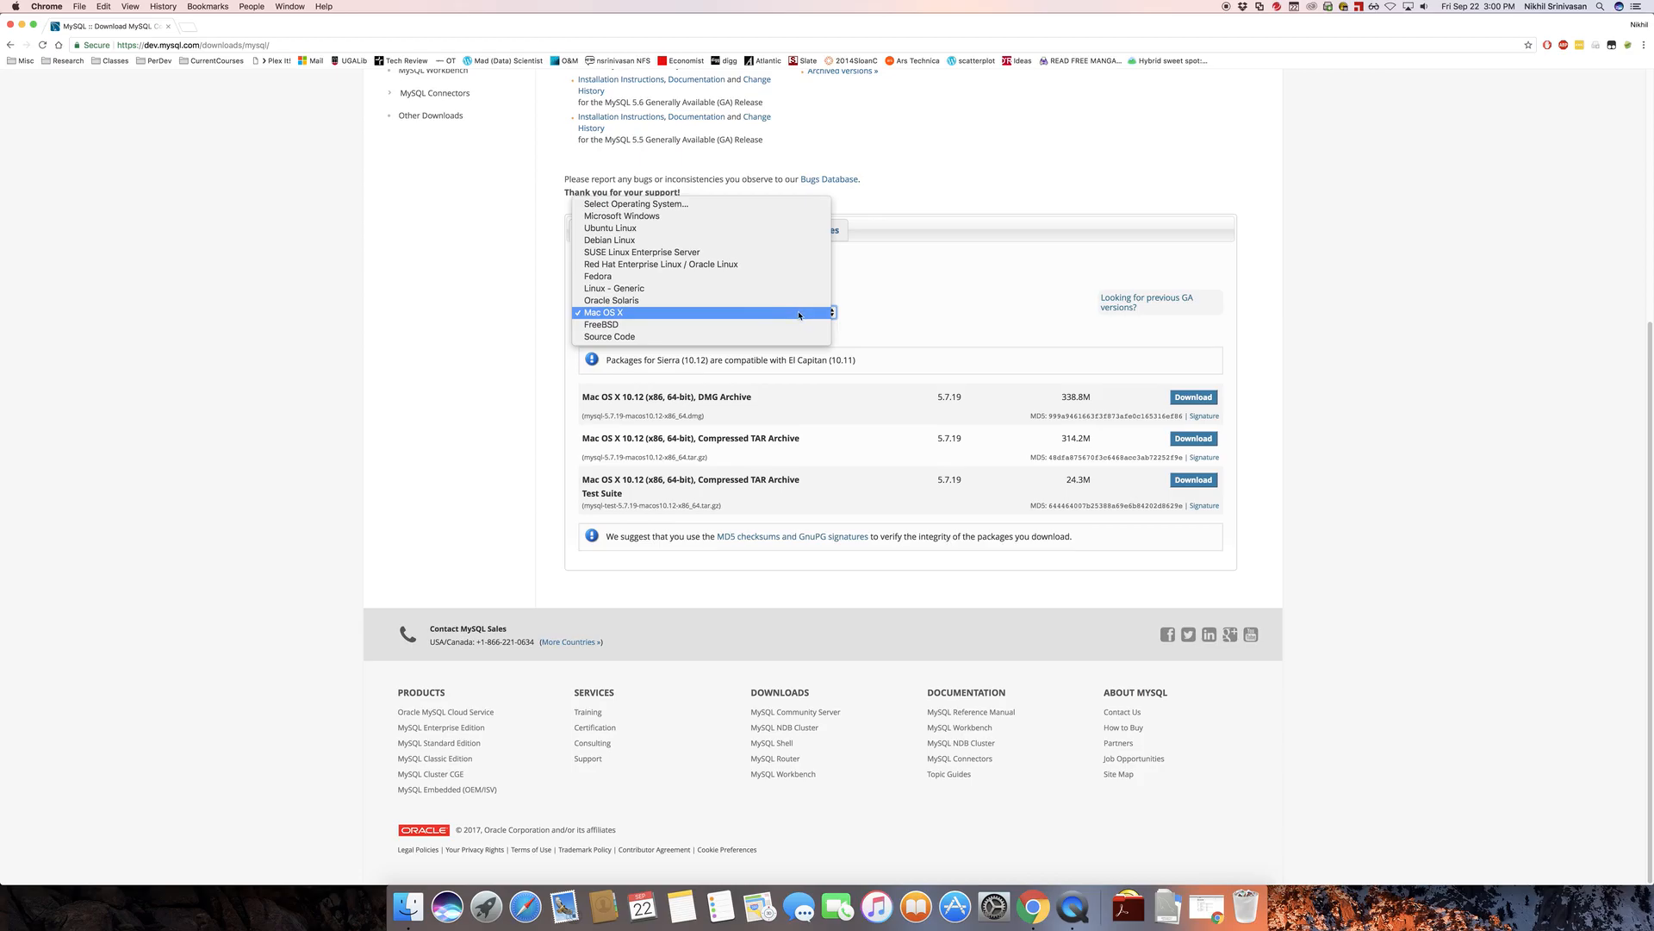
pyautogui.click(797, 314)
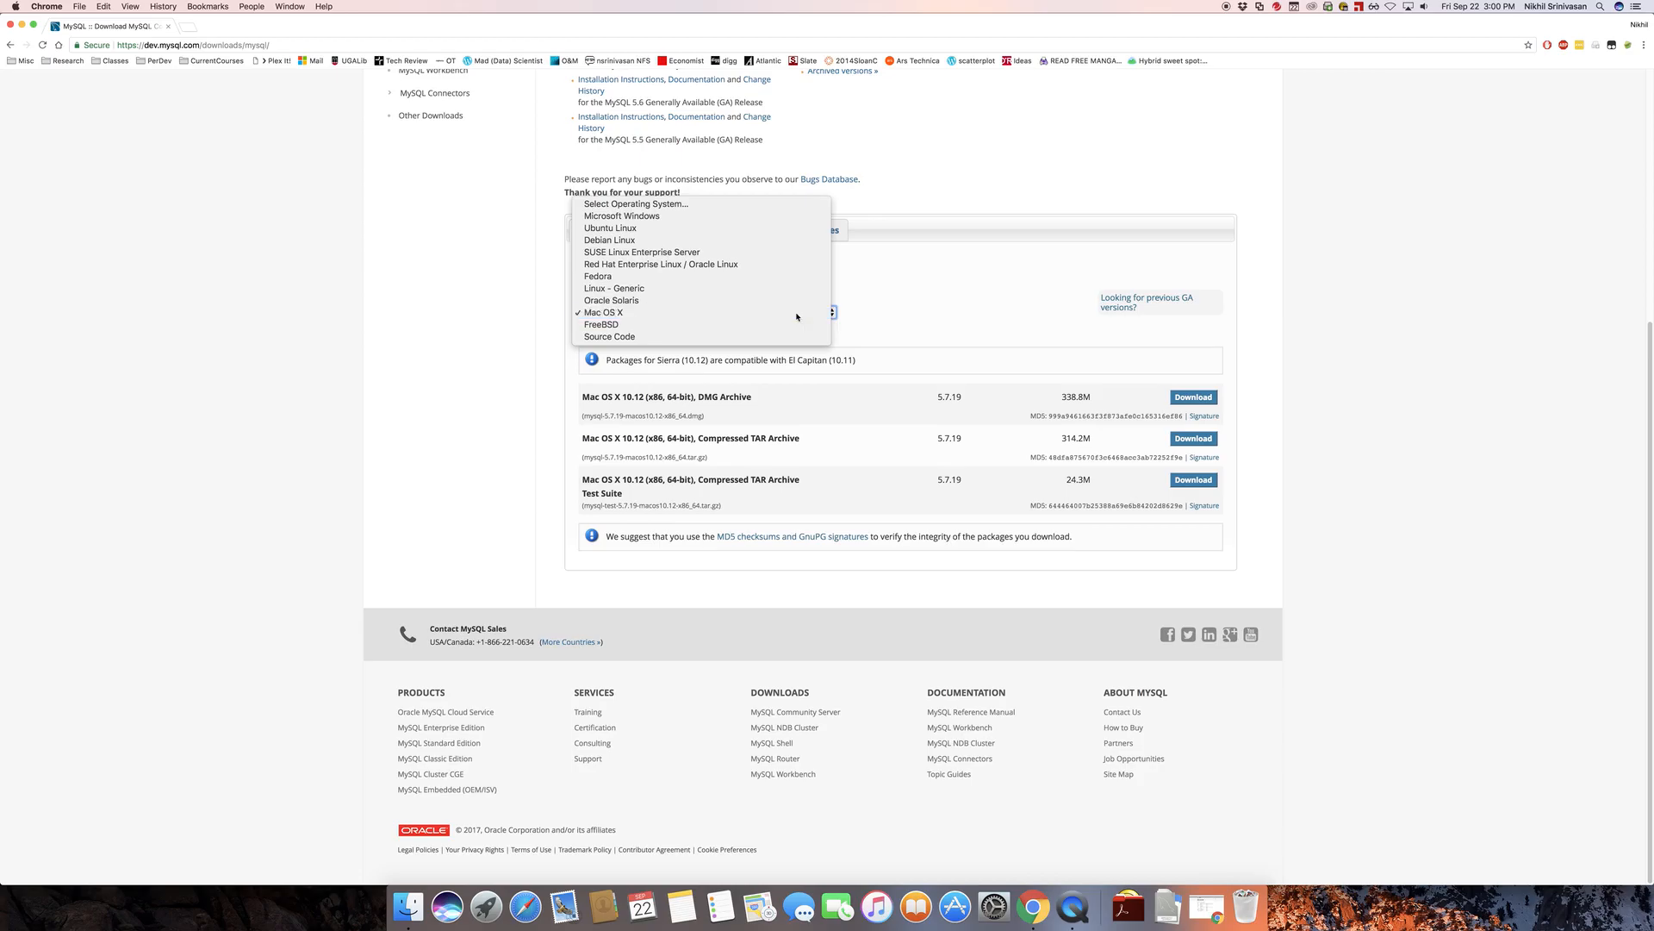
pyautogui.click(937, 303)
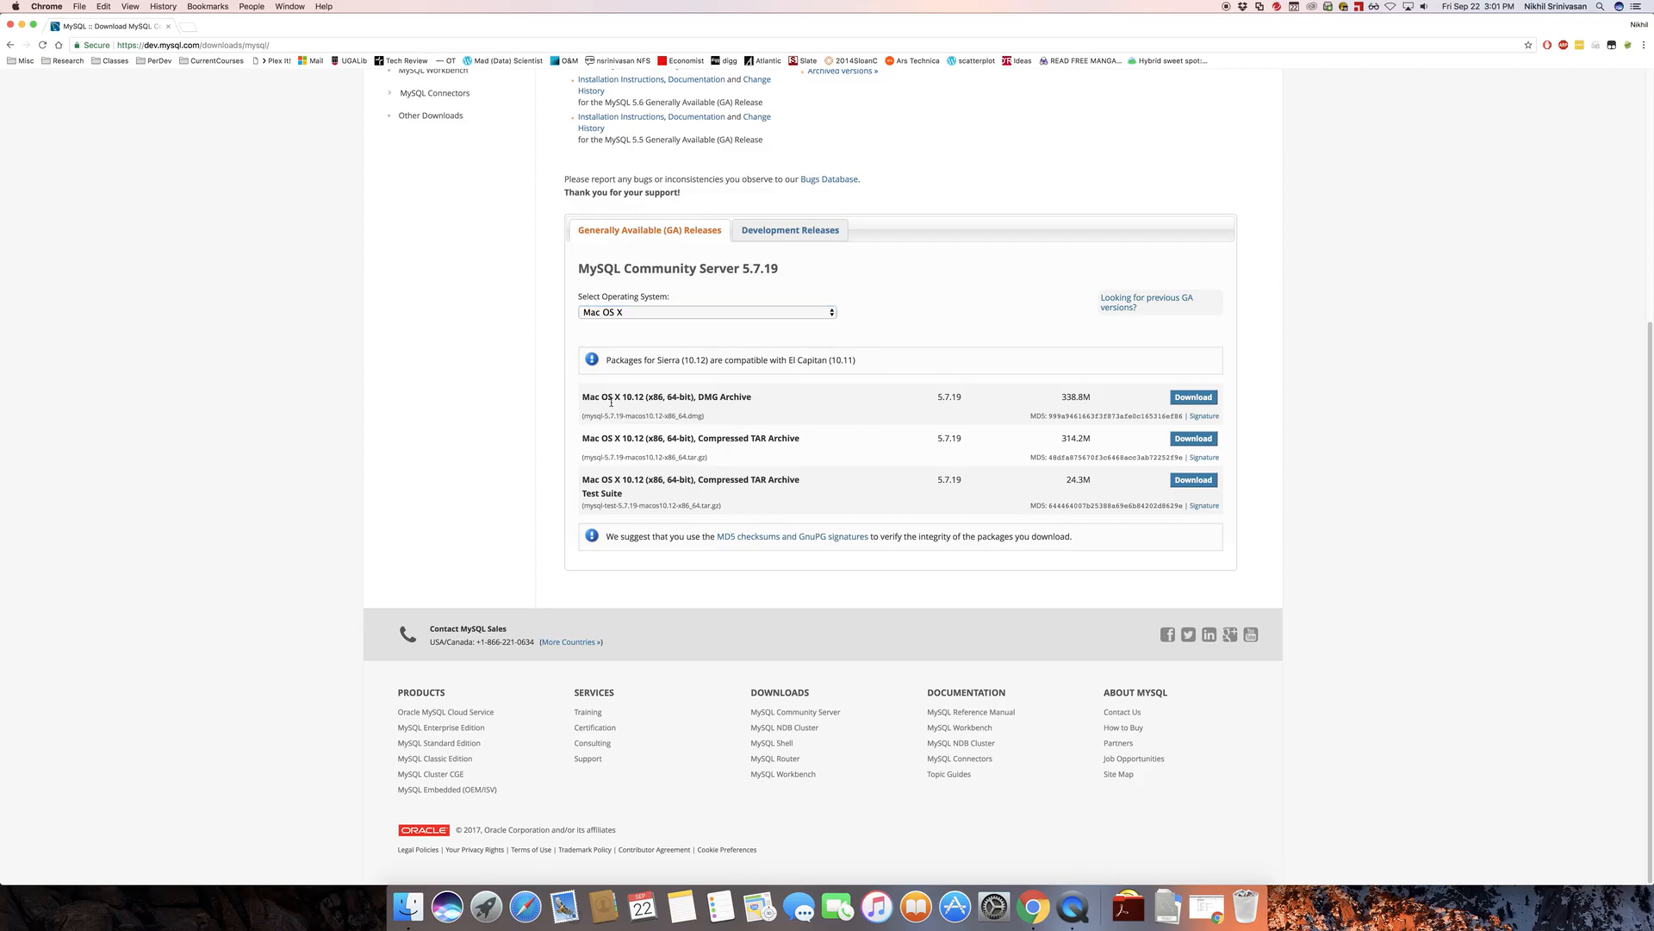
pyautogui.moveTo(699, 398); pyautogui.dragTo(754, 399)
pyautogui.click(1193, 398)
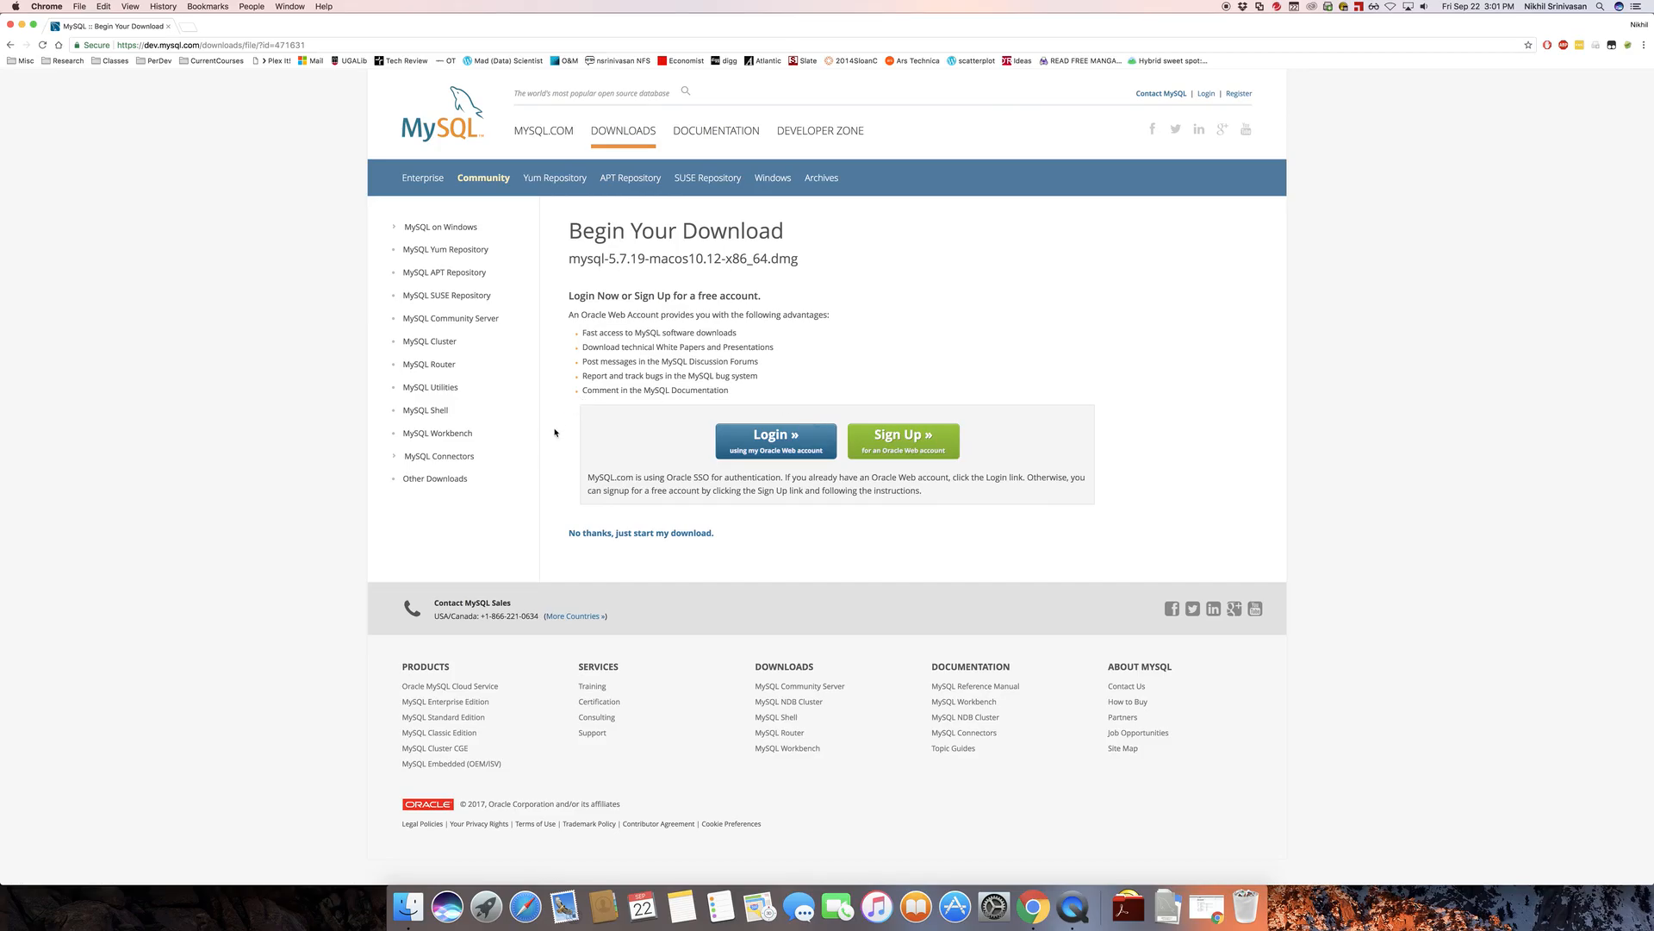
pyautogui.click(648, 534)
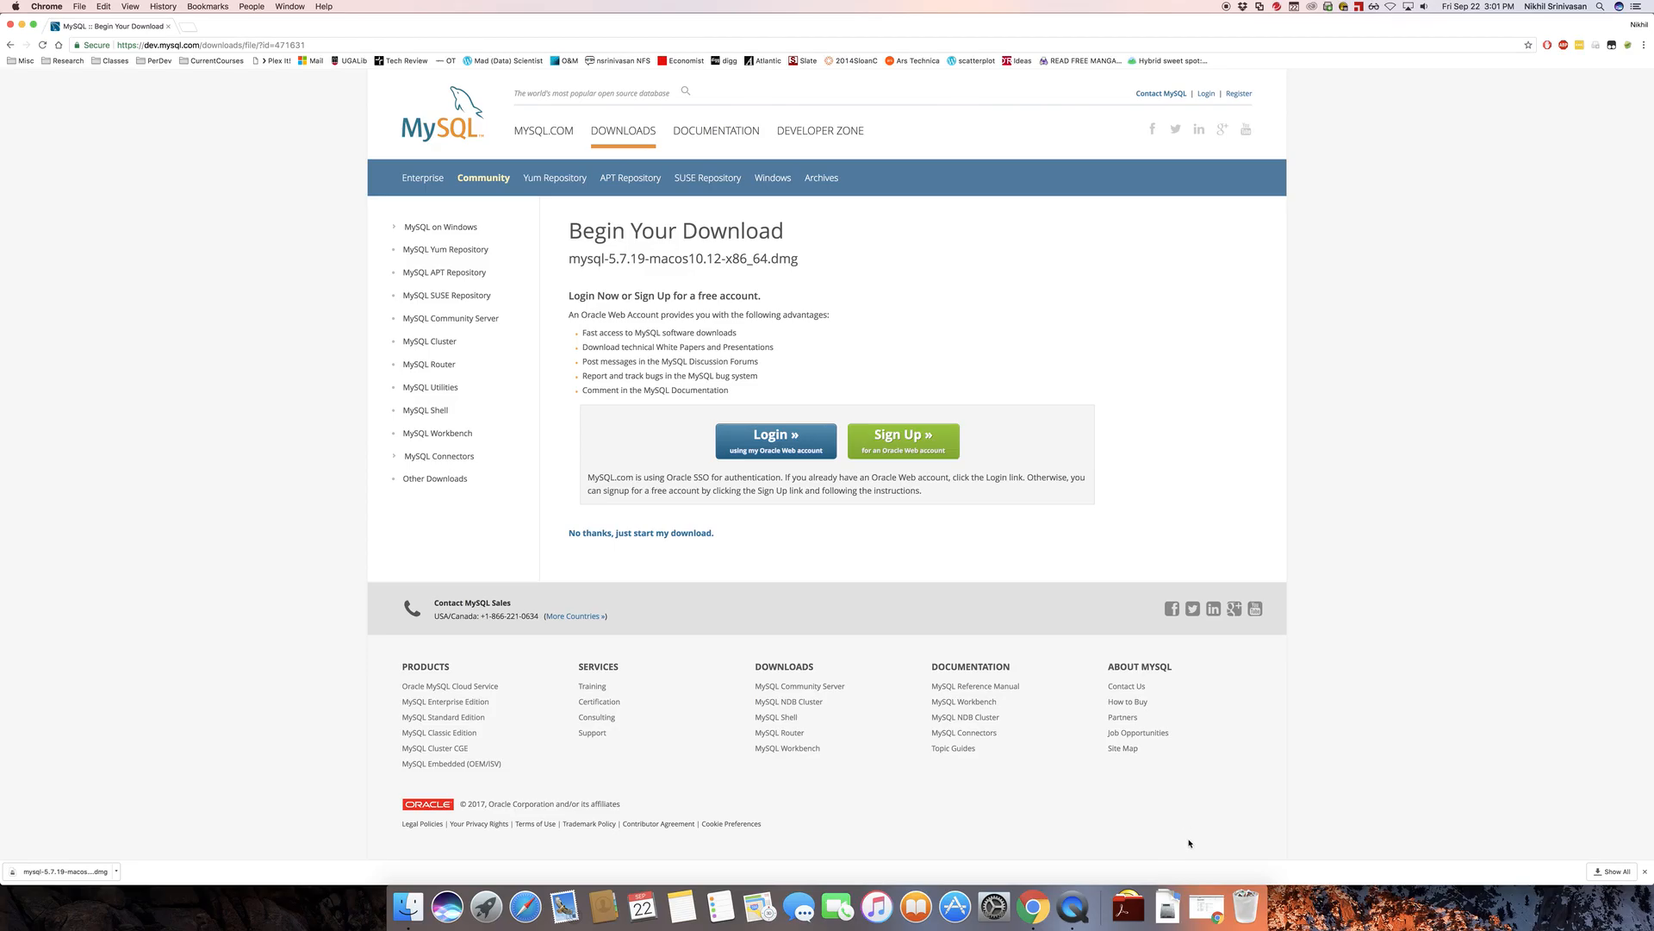
# Open the downloaded mysql-5.7.19-macos10.12-x86_64.dmg and launch the installer package inside it
pyautogui.click(1165, 919)
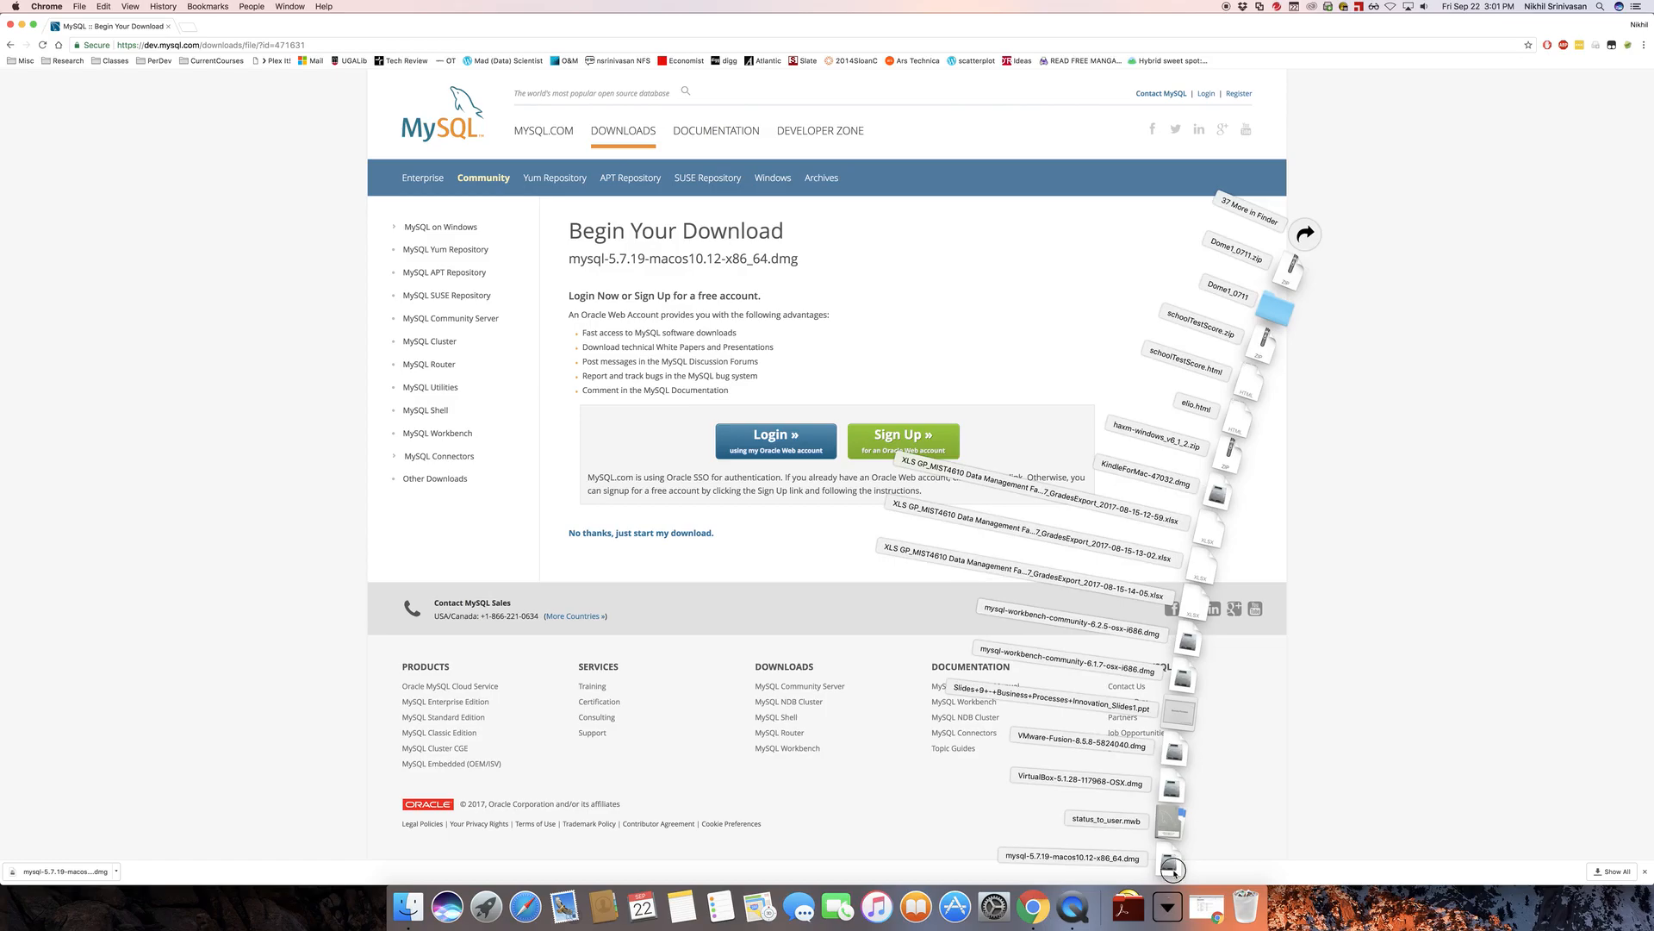
pyautogui.click(1174, 873)
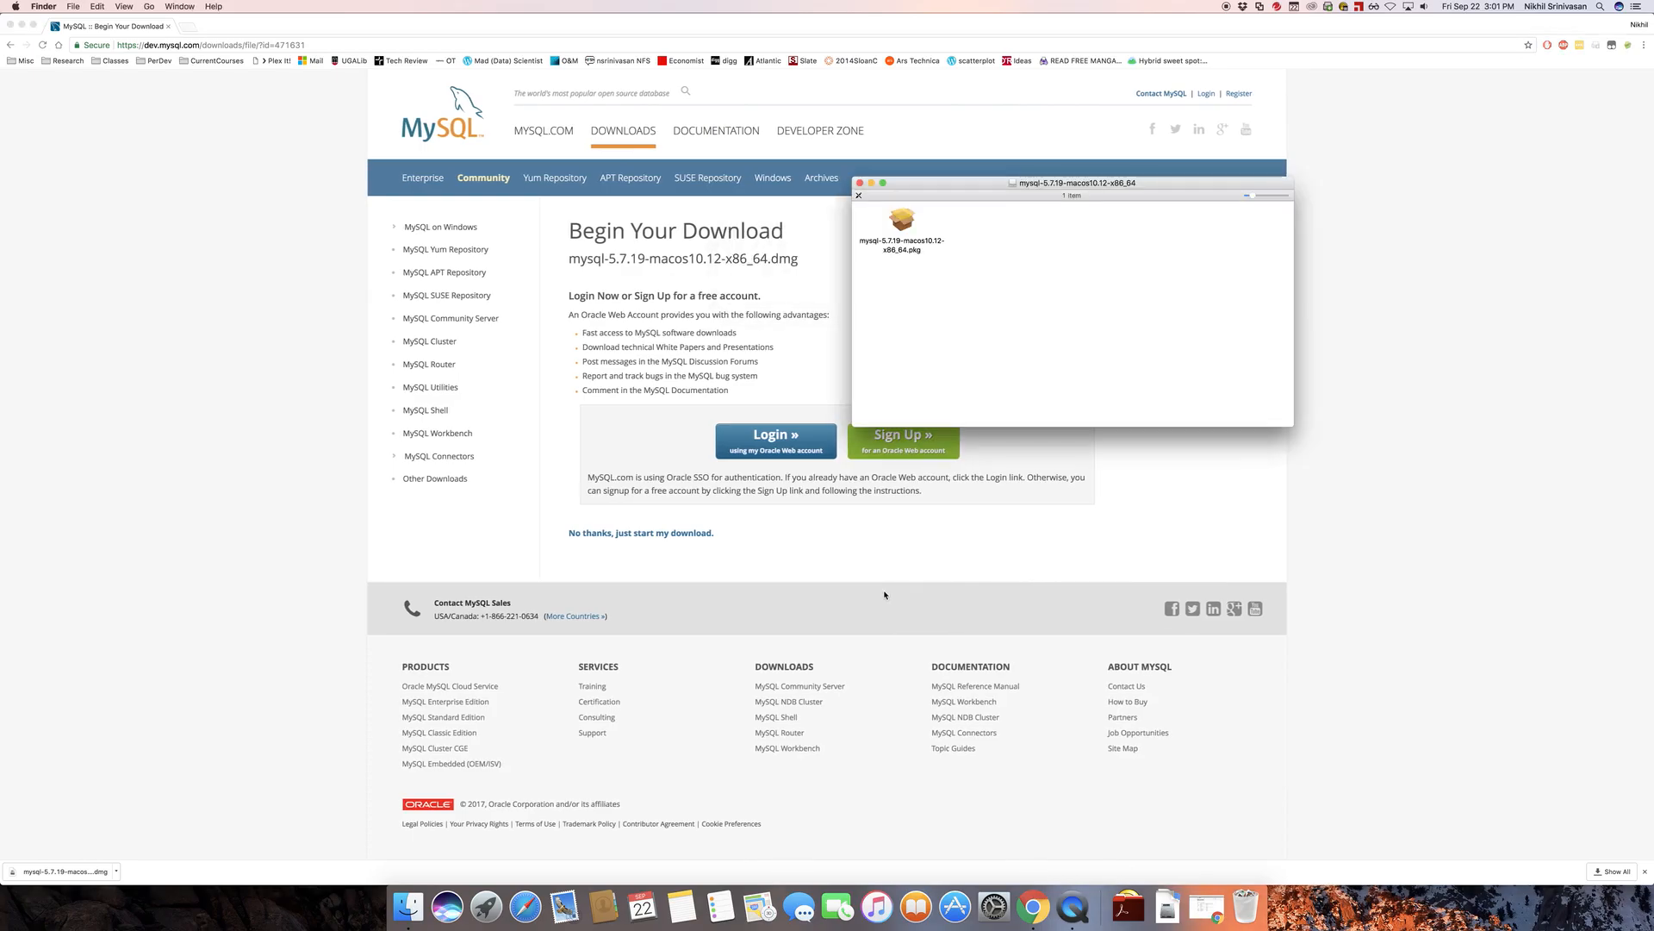
pyautogui.moveTo(938, 184); pyautogui.dragTo(610, 200)
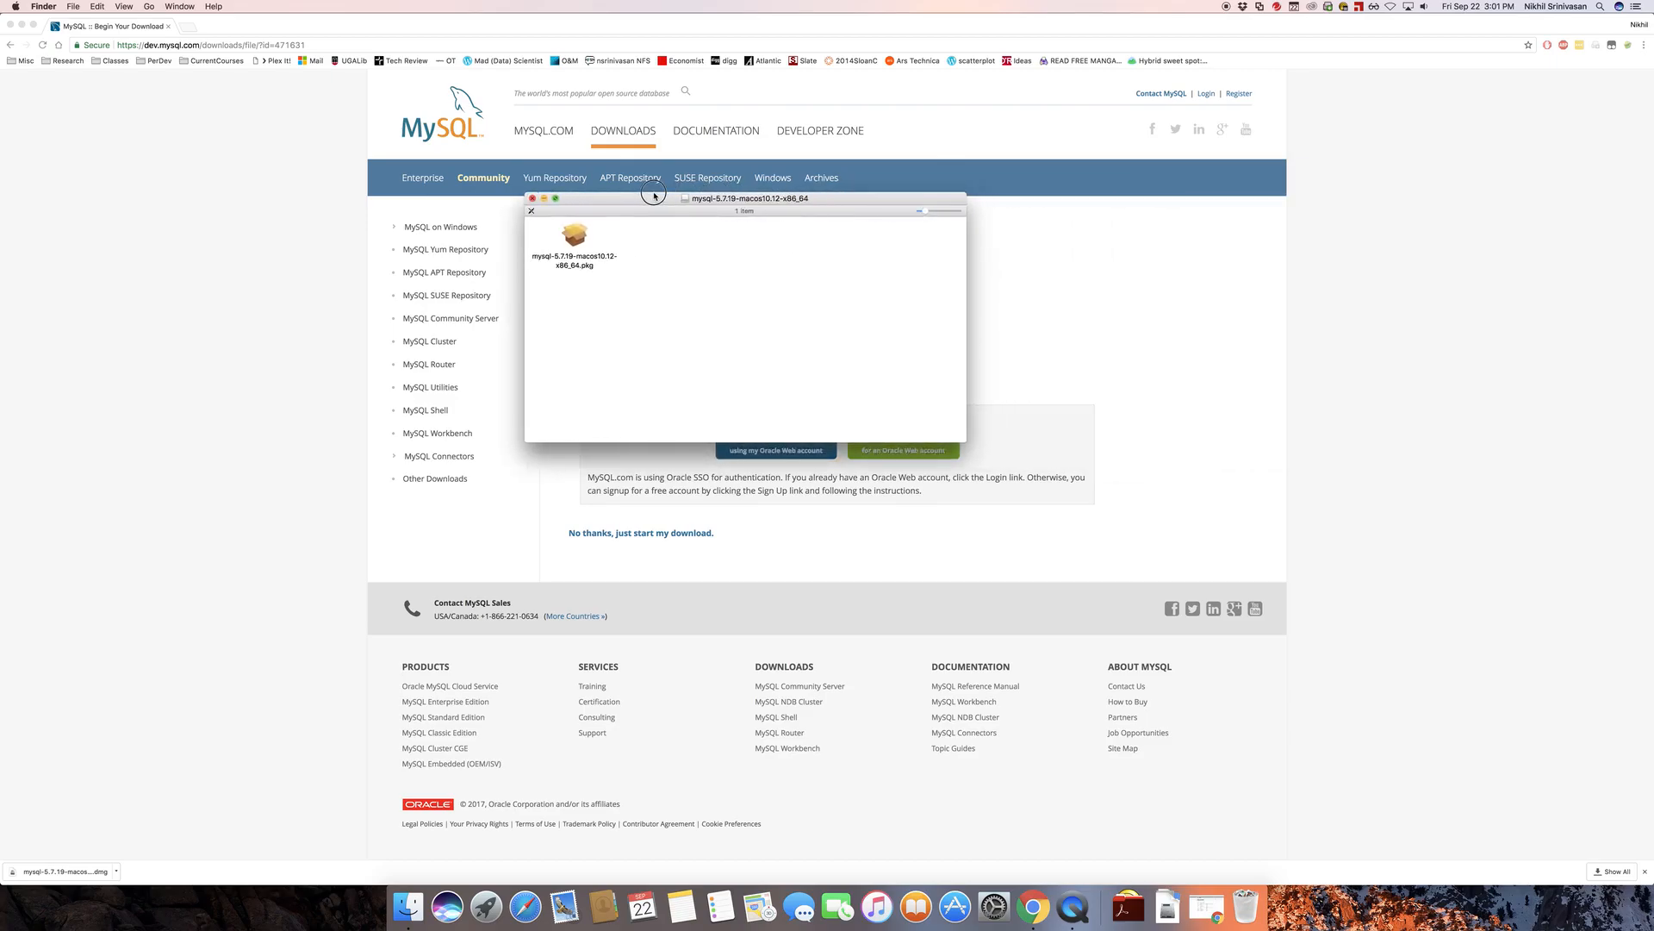
pyautogui.doubleClick(576, 240)
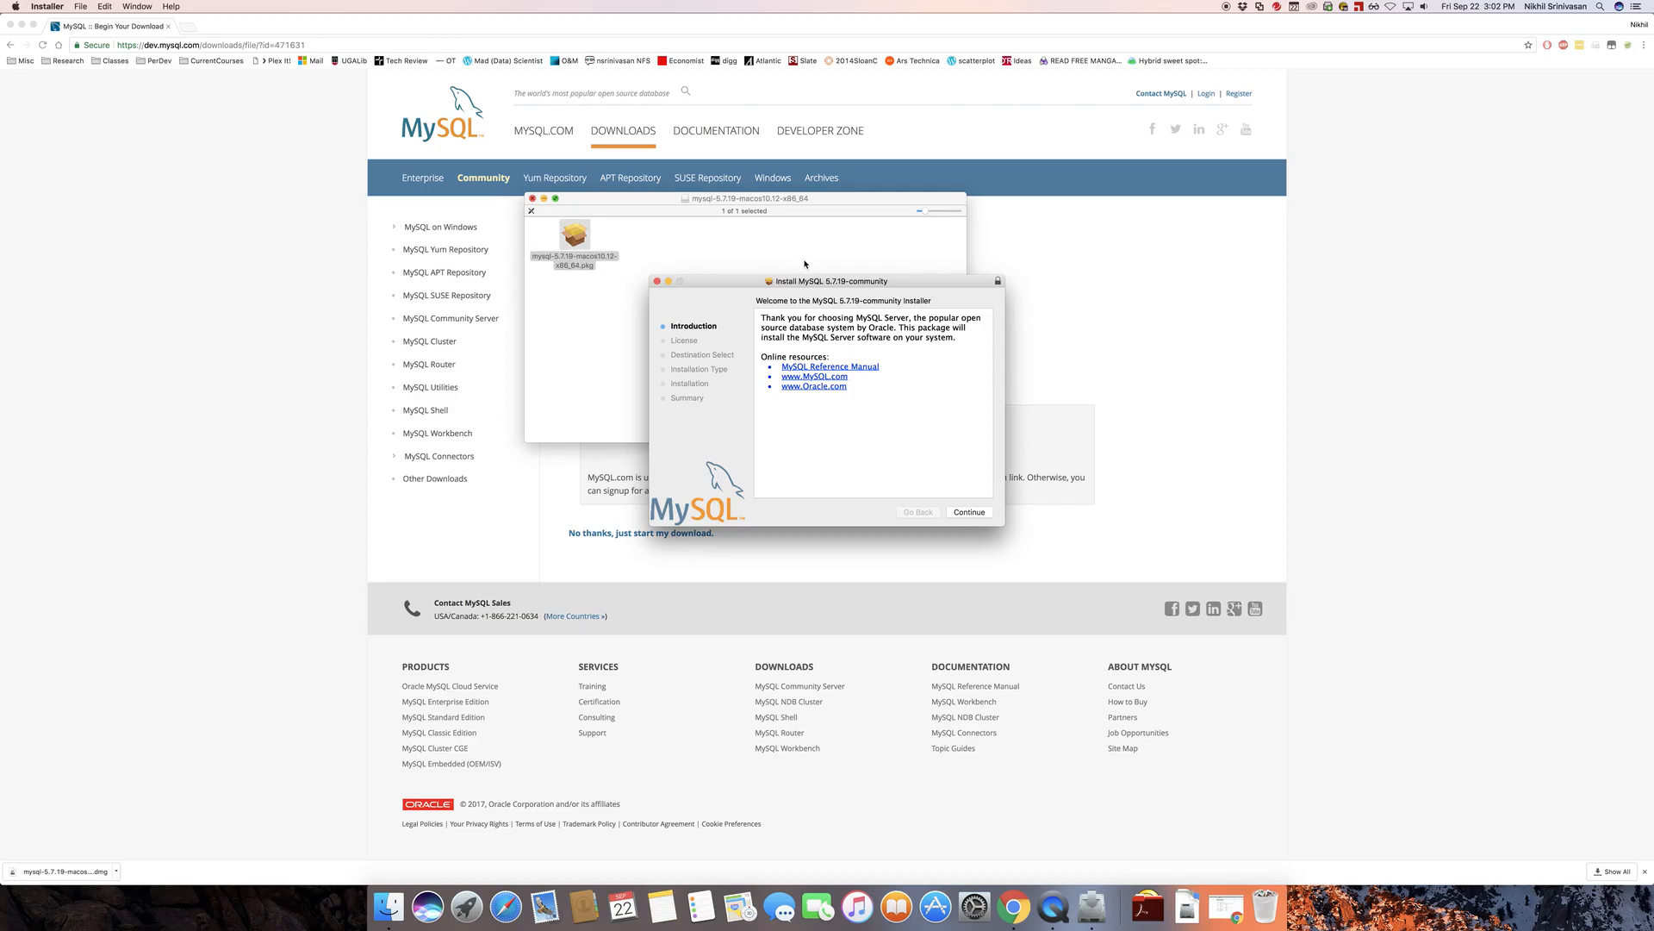
# Proceed past the installer introduction and agree to the software license terms
pyautogui.moveTo(792, 287); pyautogui.dragTo(723, 250)
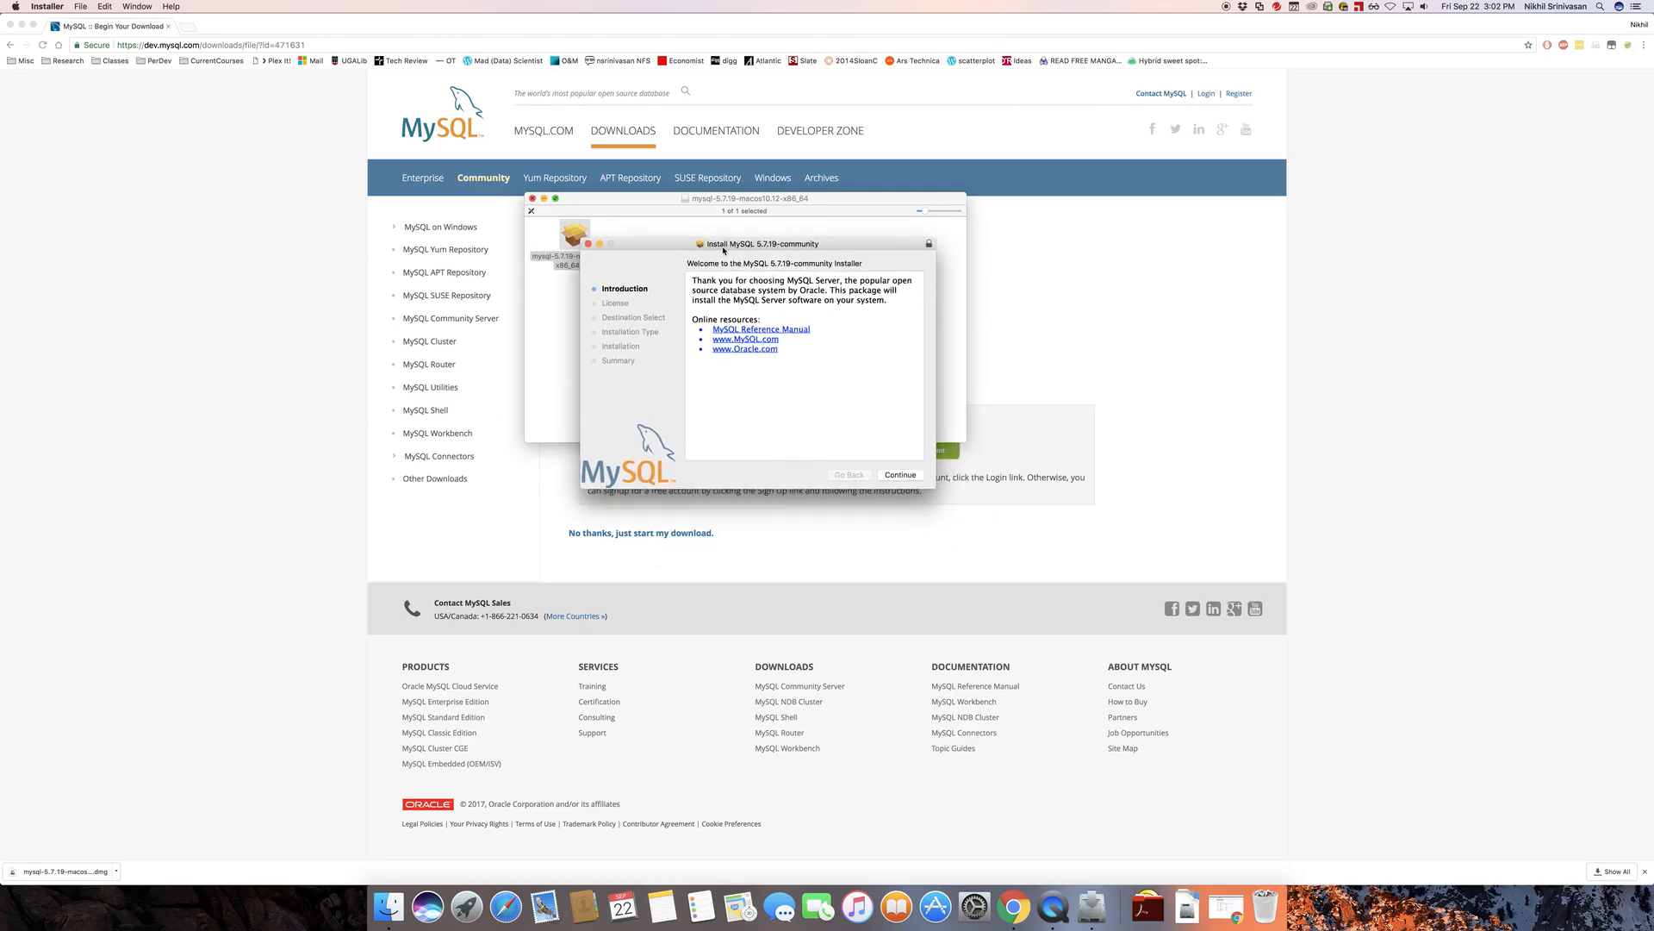
pyautogui.click(900, 475)
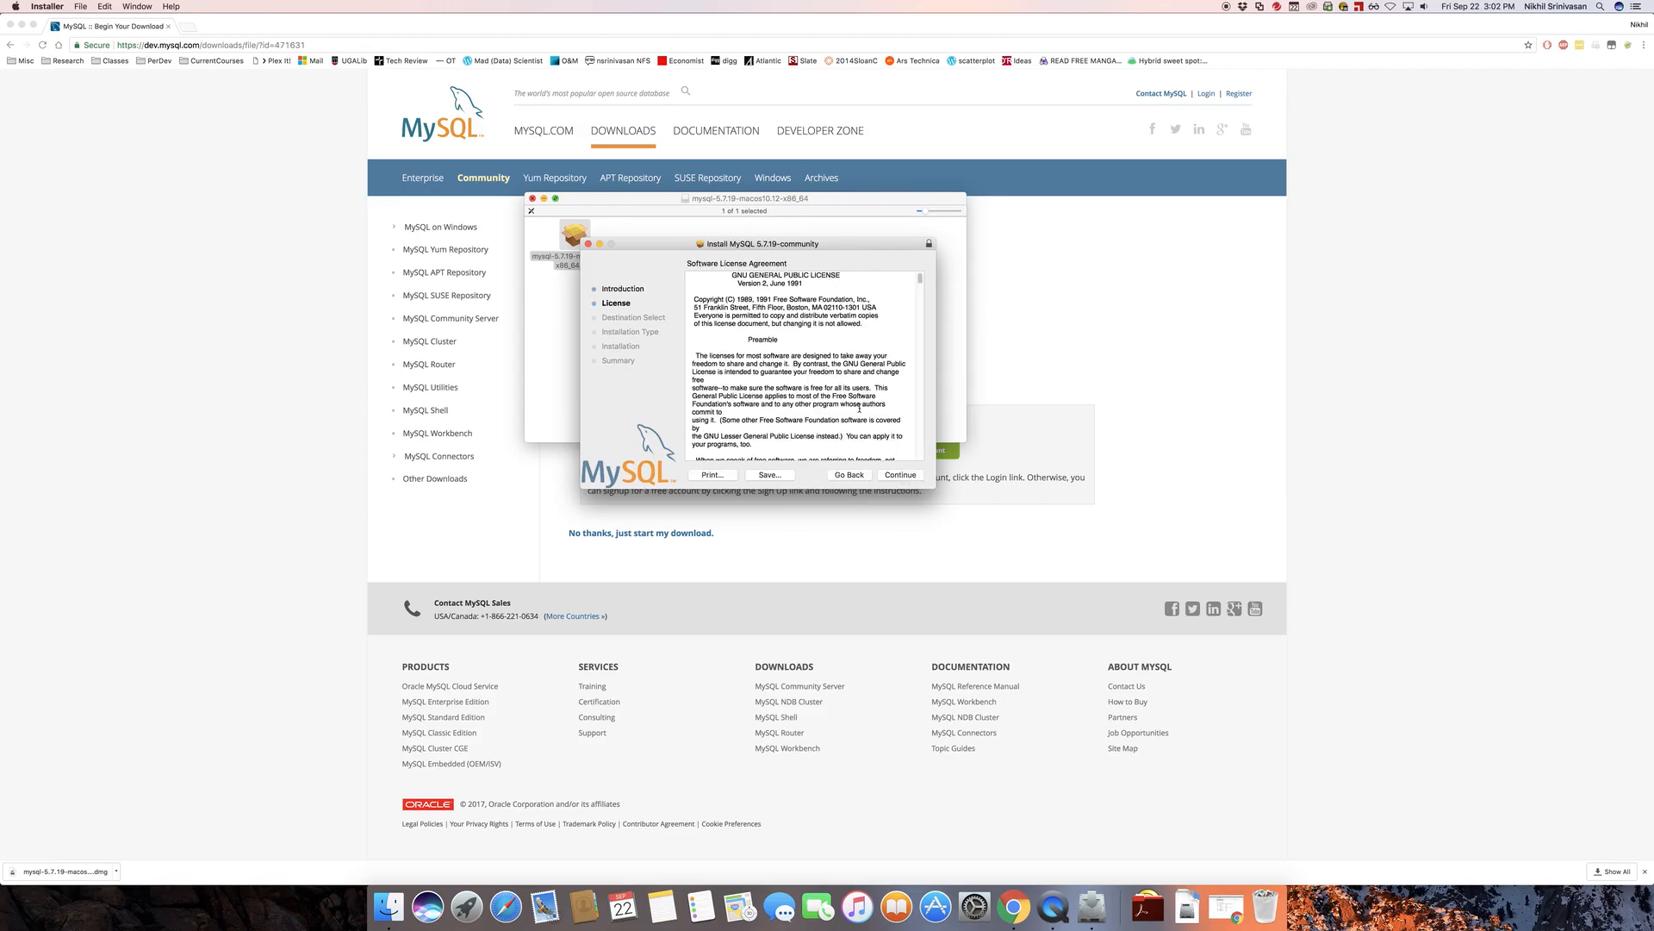
pyautogui.click(900, 474)
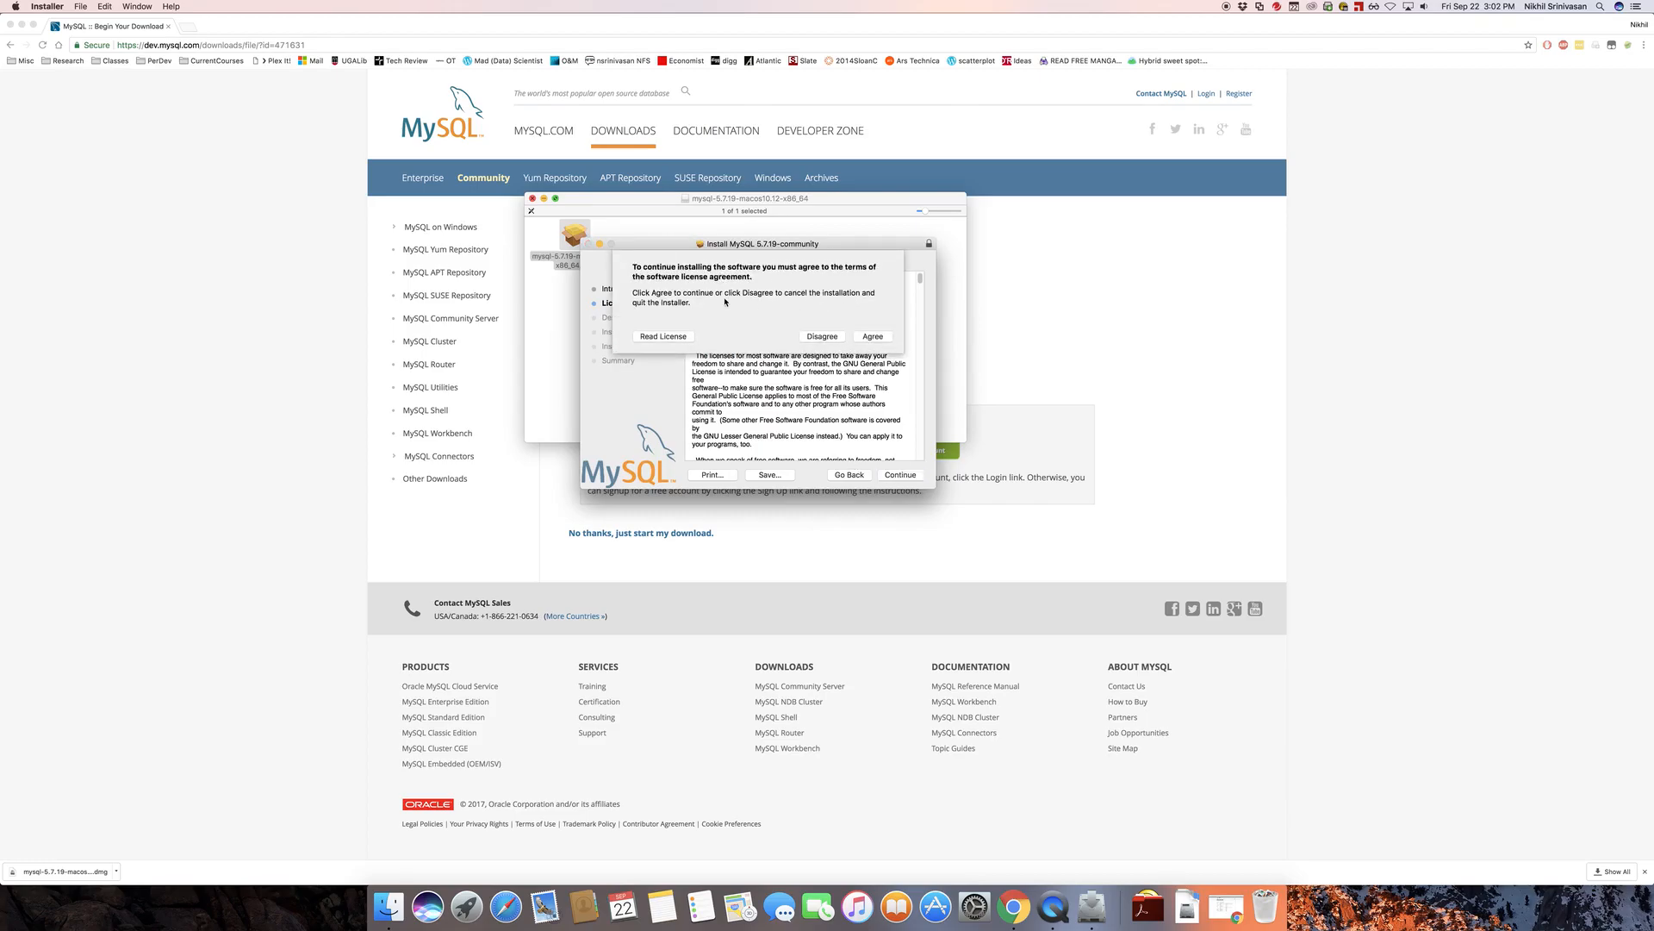
pyautogui.click(873, 337)
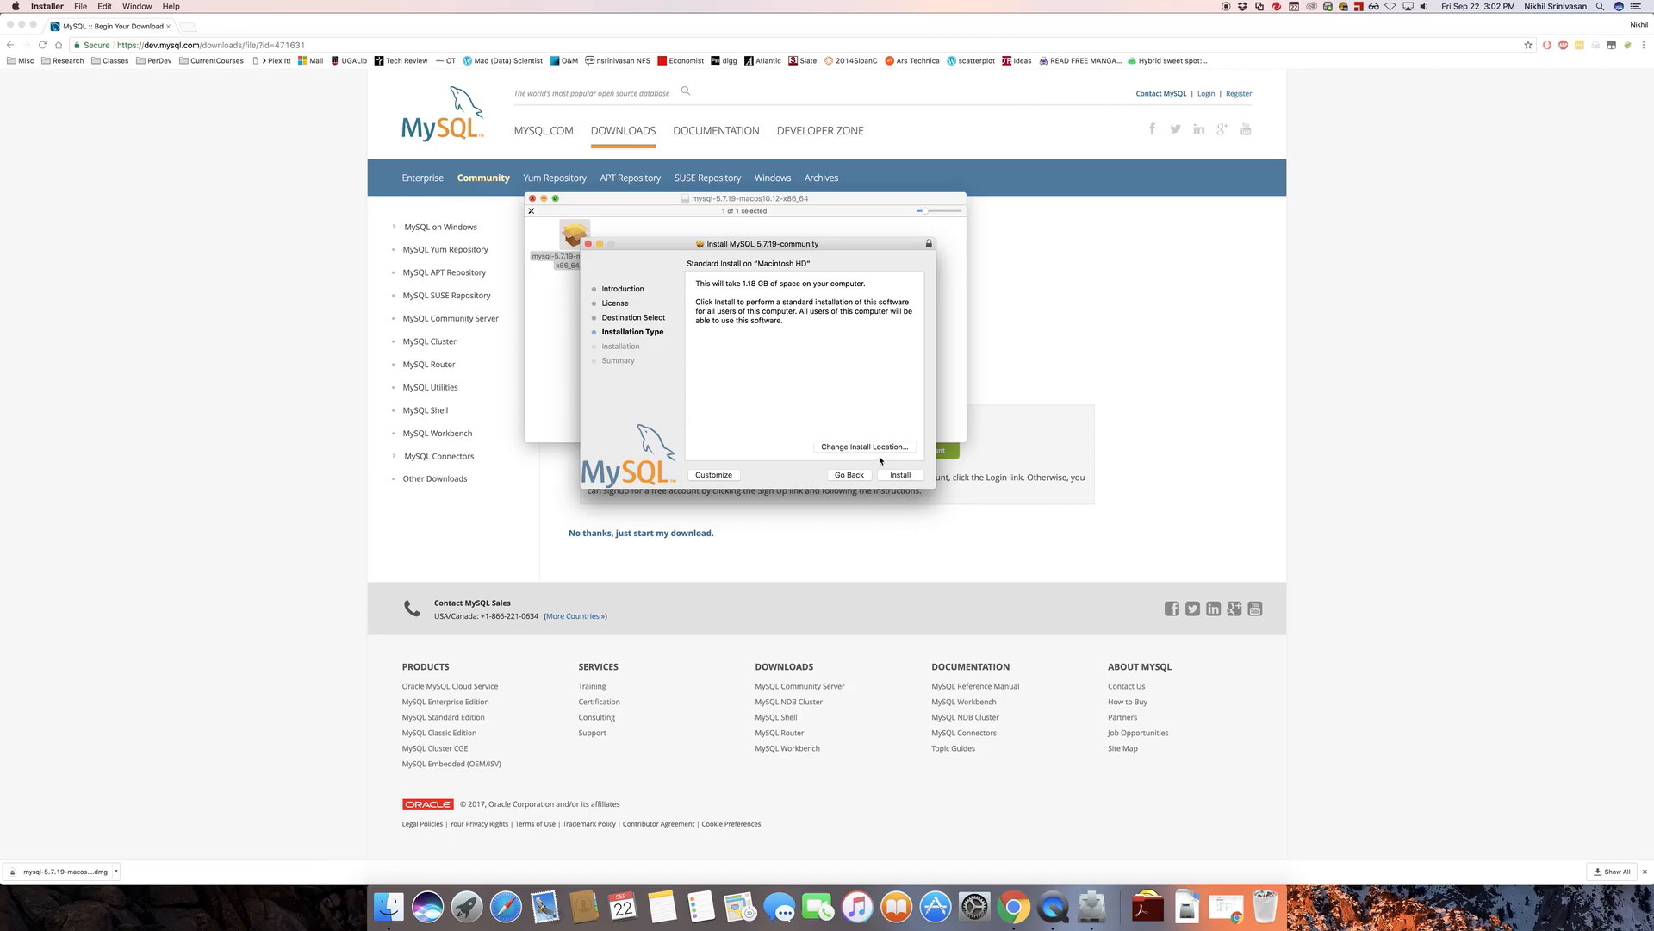
# Start the standard installation on Macintosh HD and authorize it with the account password
pyautogui.click(913, 477)
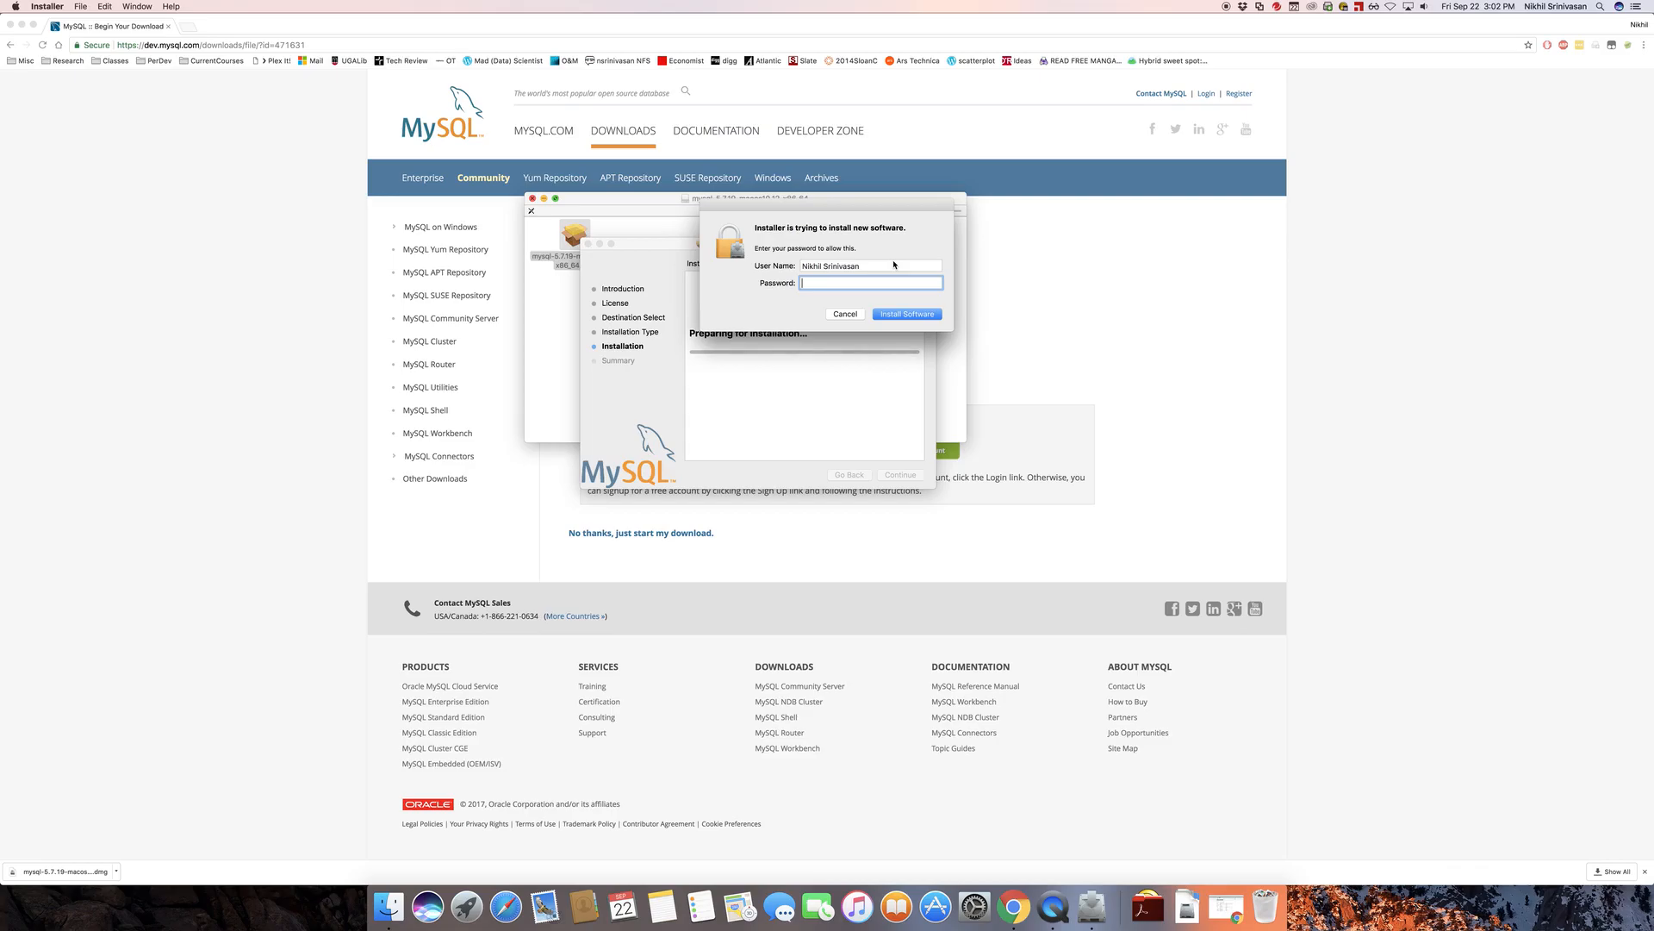
pyautogui.write('••••••')
pyautogui.click(911, 315)
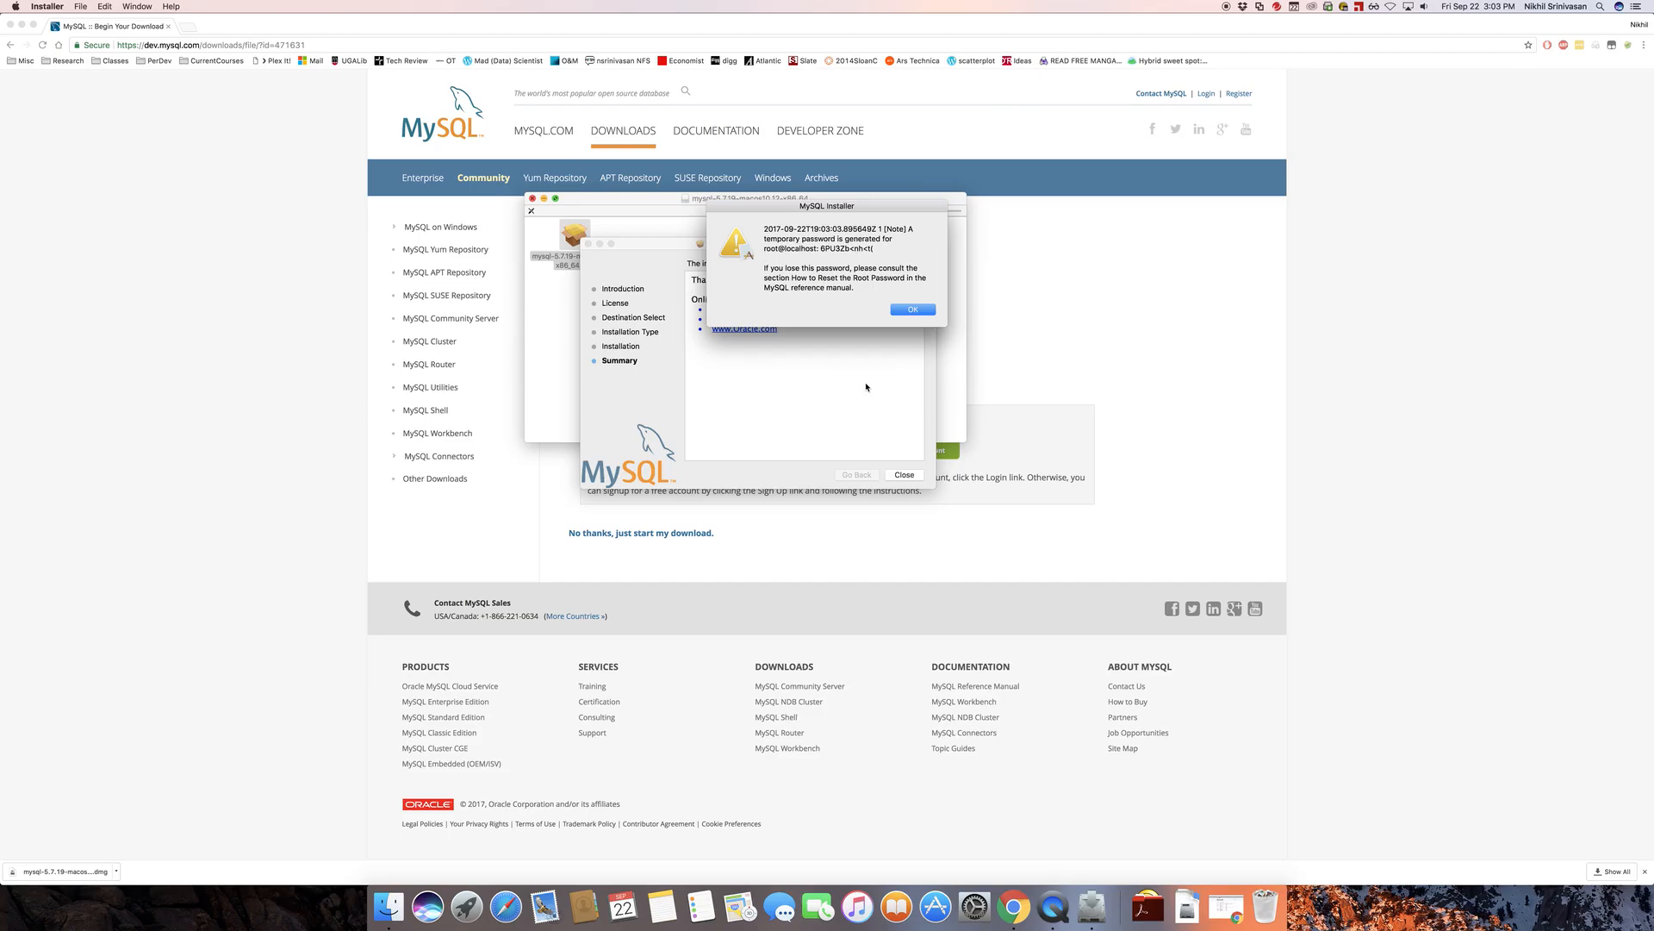
# Capture a screenshot of the temporary root password notice and decline saving screenshots to Dropbox
pyautogui.press('super+shift+4')
pyautogui.moveTo(700, 197); pyautogui.dragTo(957, 339)
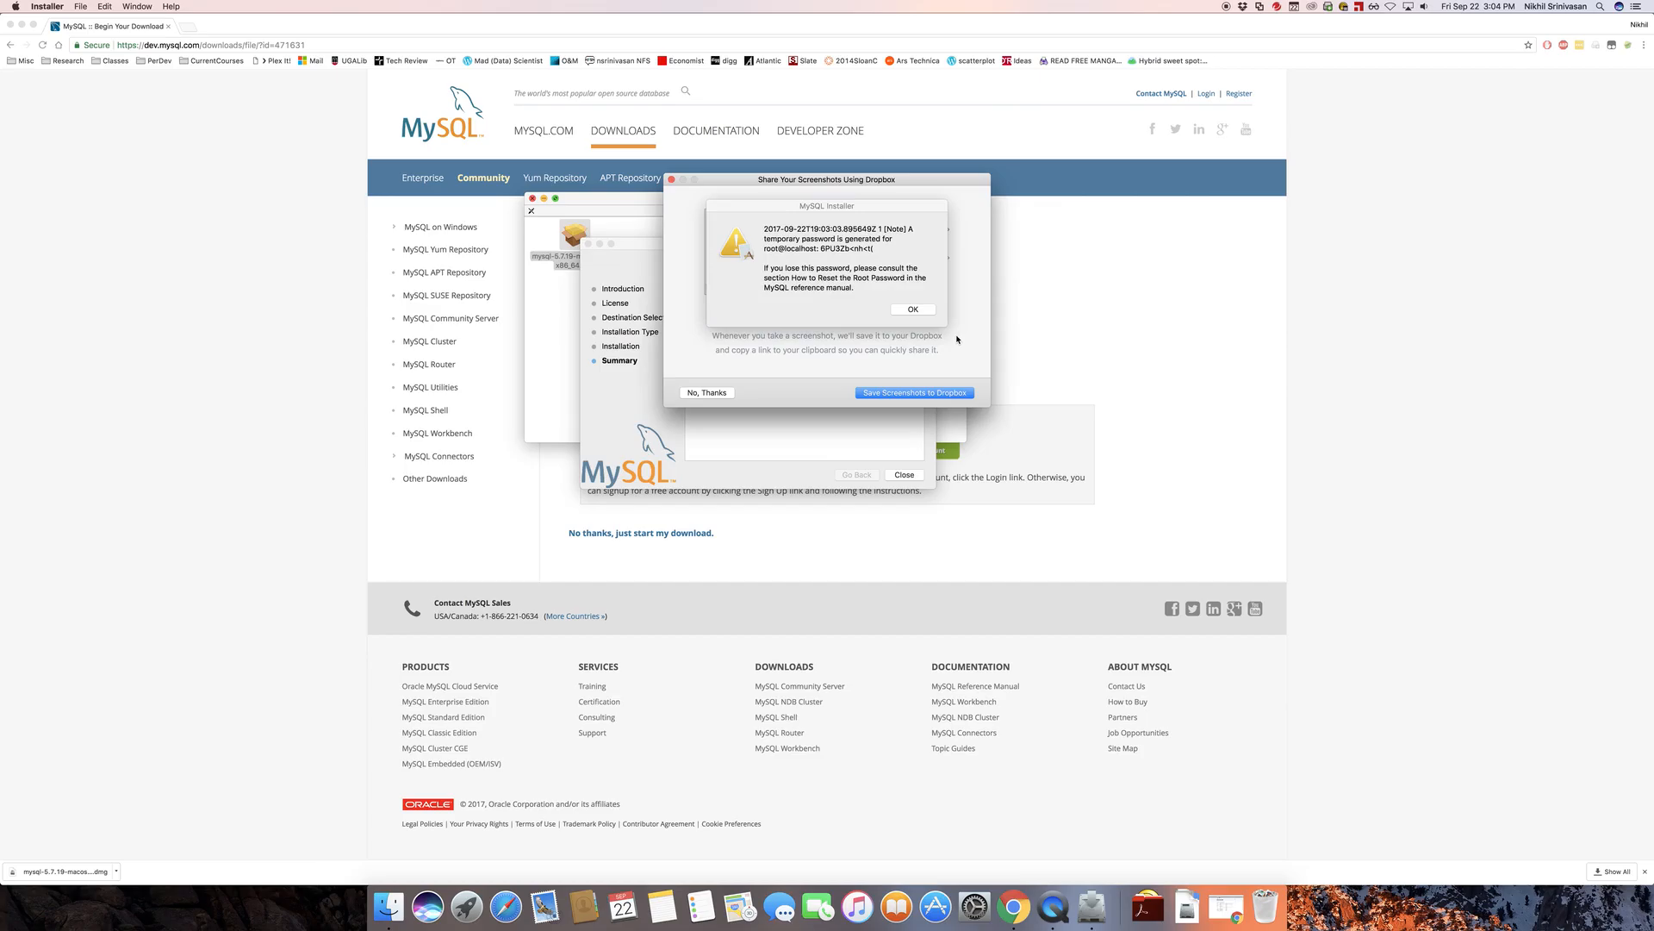
pyautogui.click(726, 396)
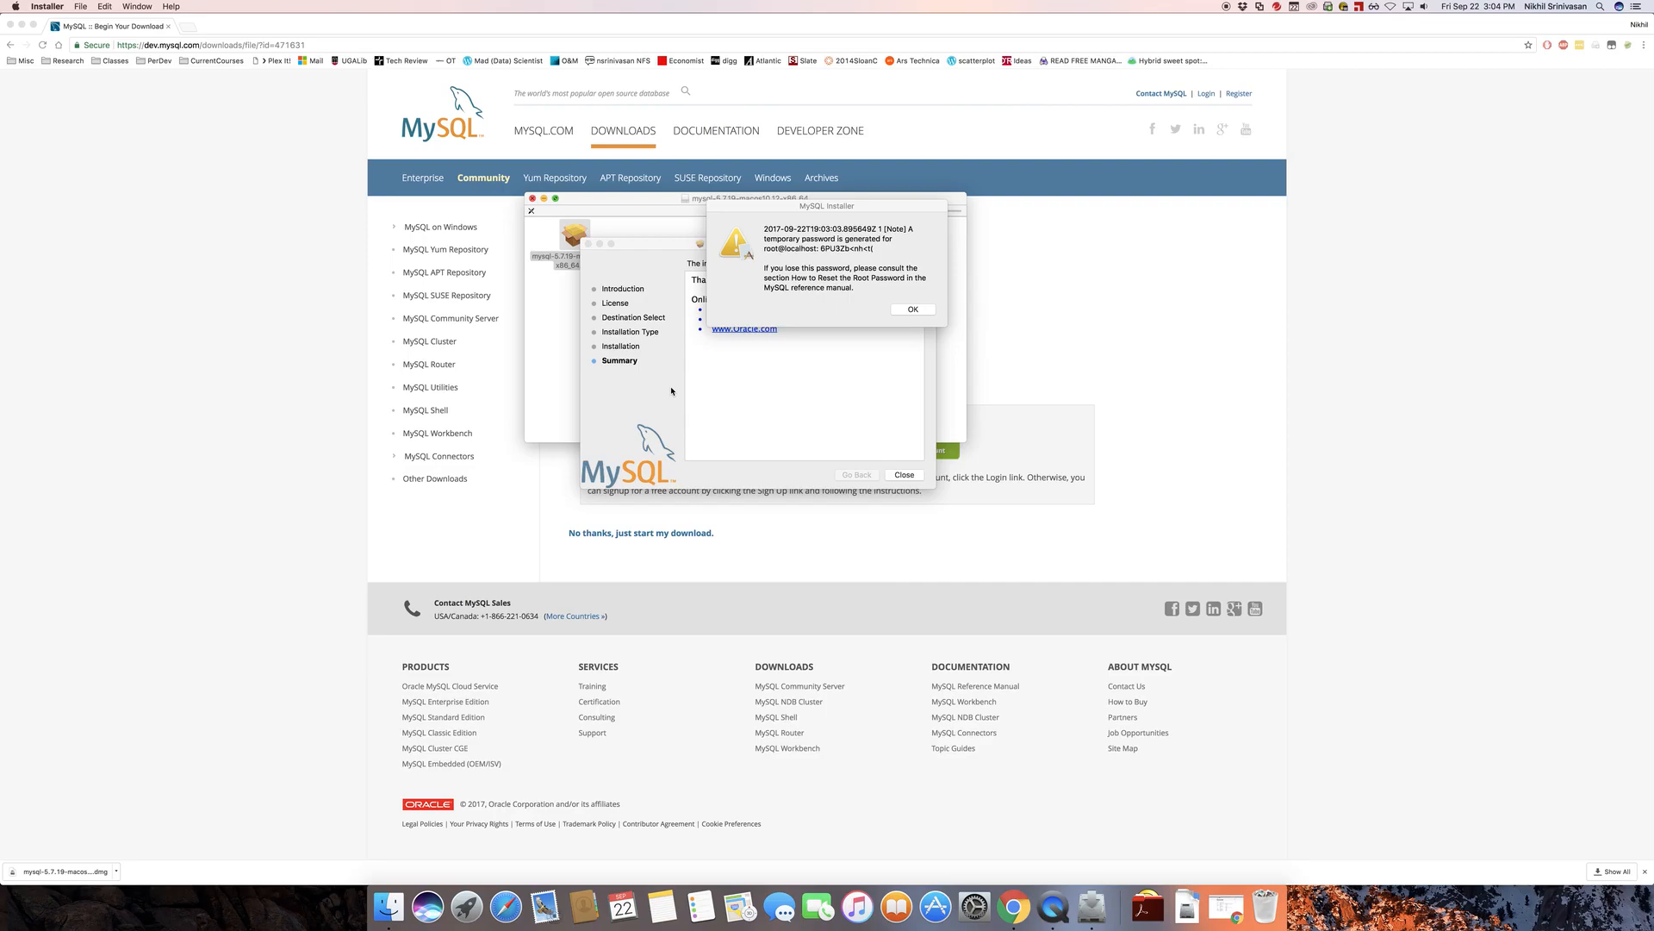
# Dismiss the temporary password notice, then close the MySQL installer and move it to the Trash
pyautogui.click(853, 271)
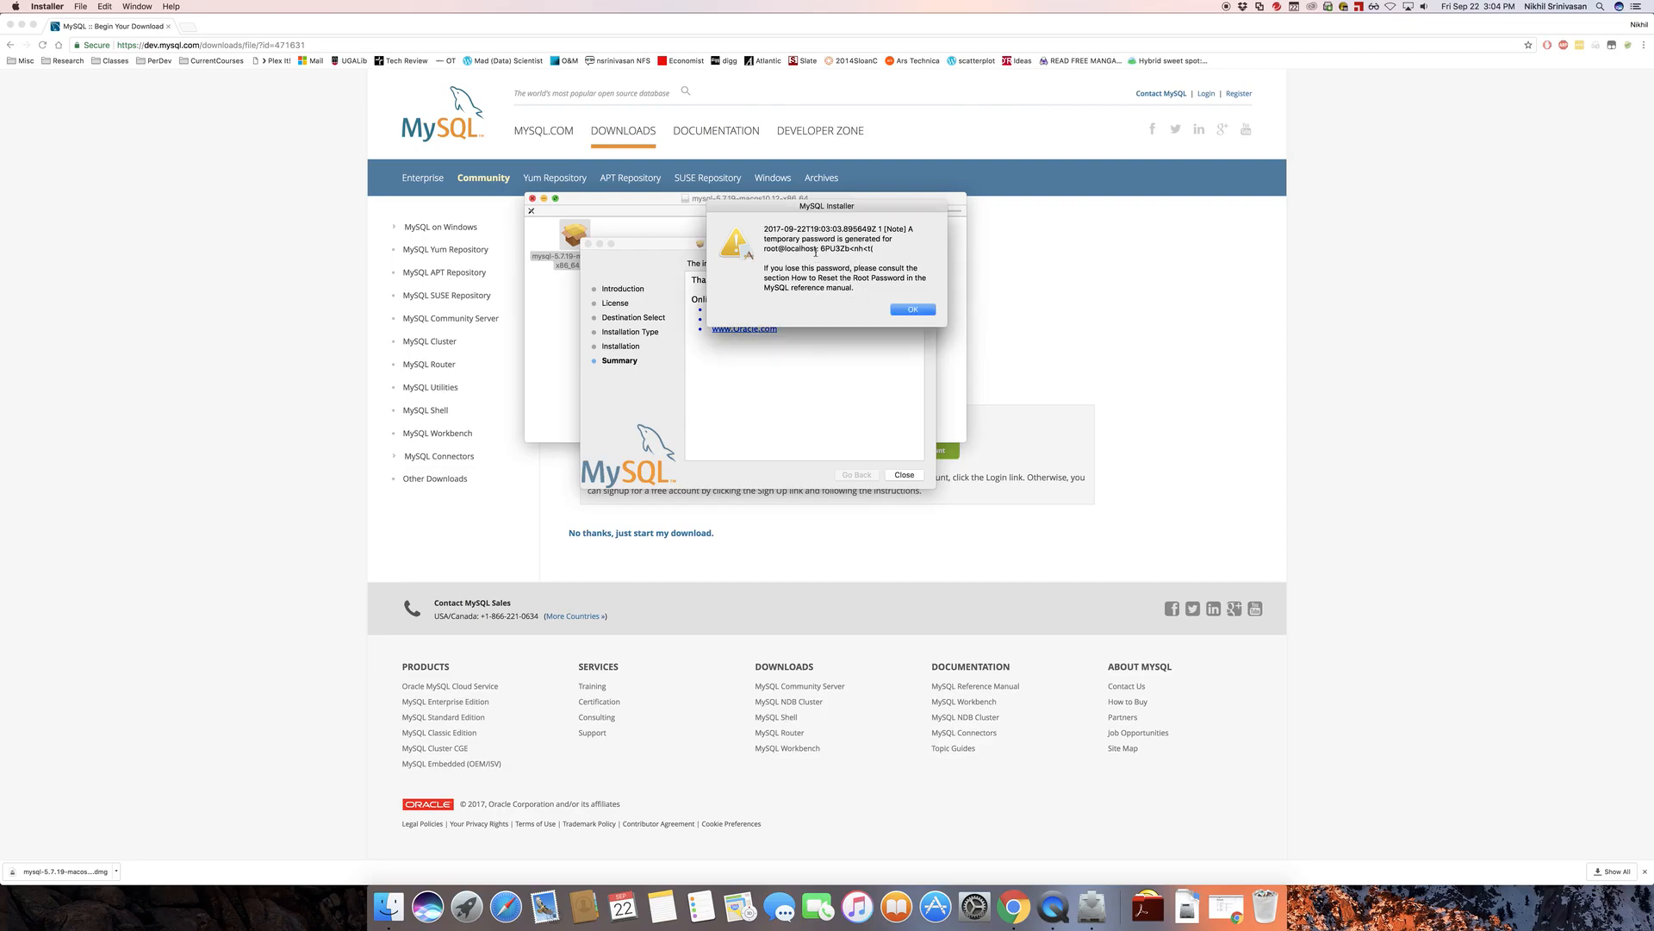
pyautogui.moveTo(819, 249); pyautogui.dragTo(934, 251)
pyautogui.click(910, 312)
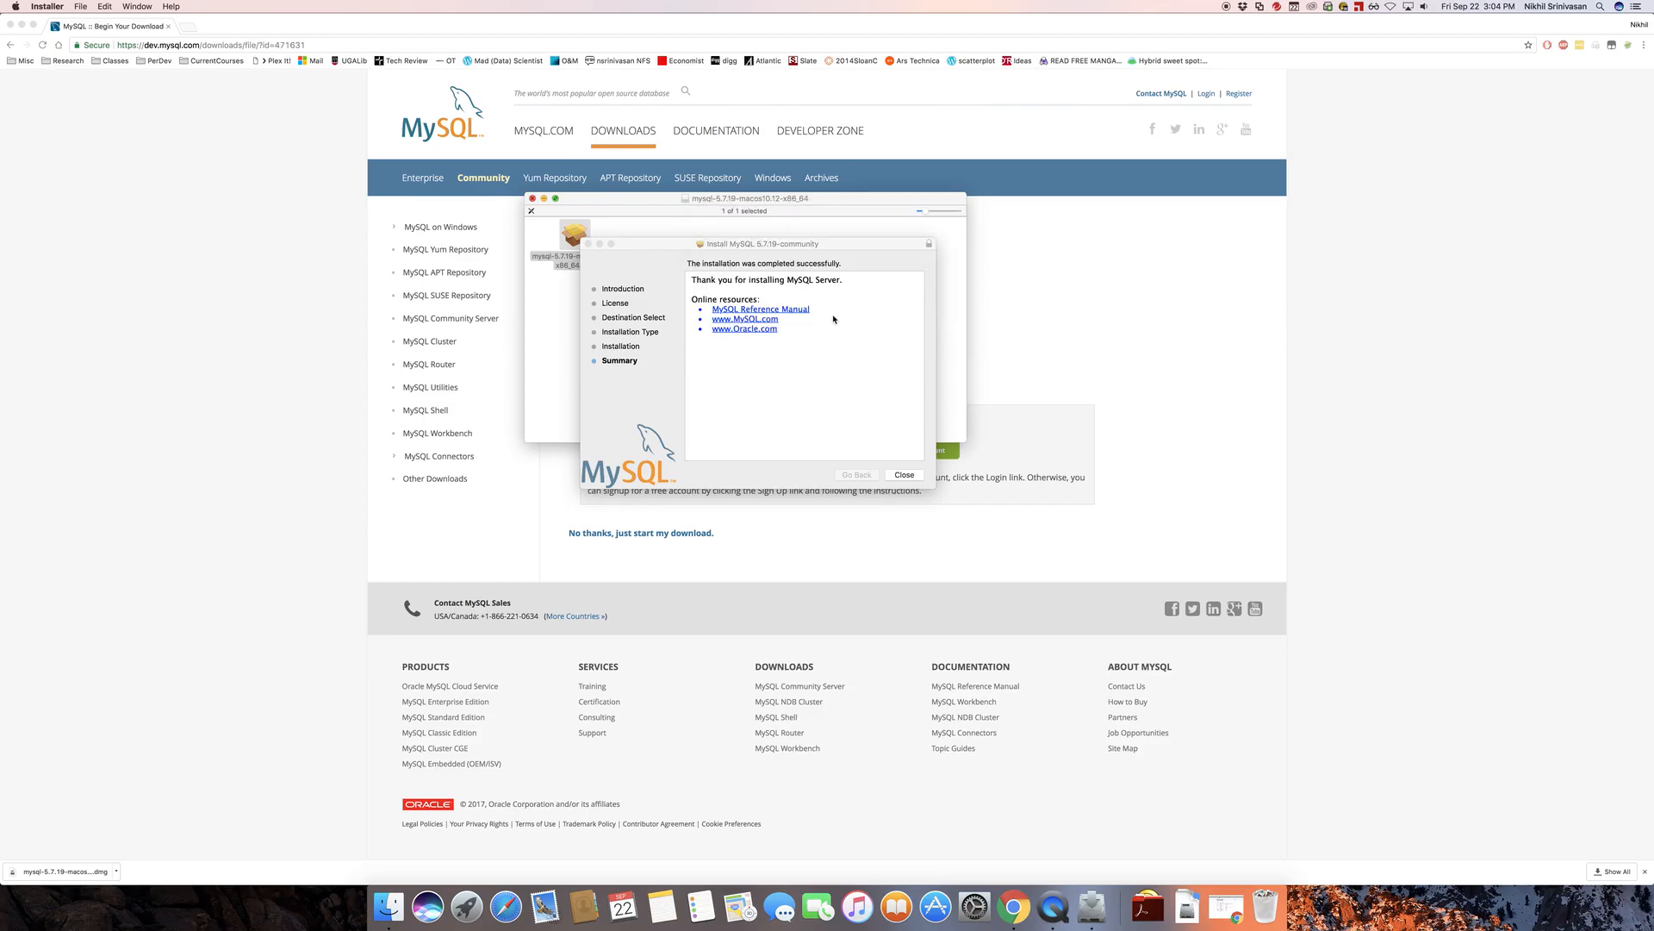
pyautogui.click(837, 358)
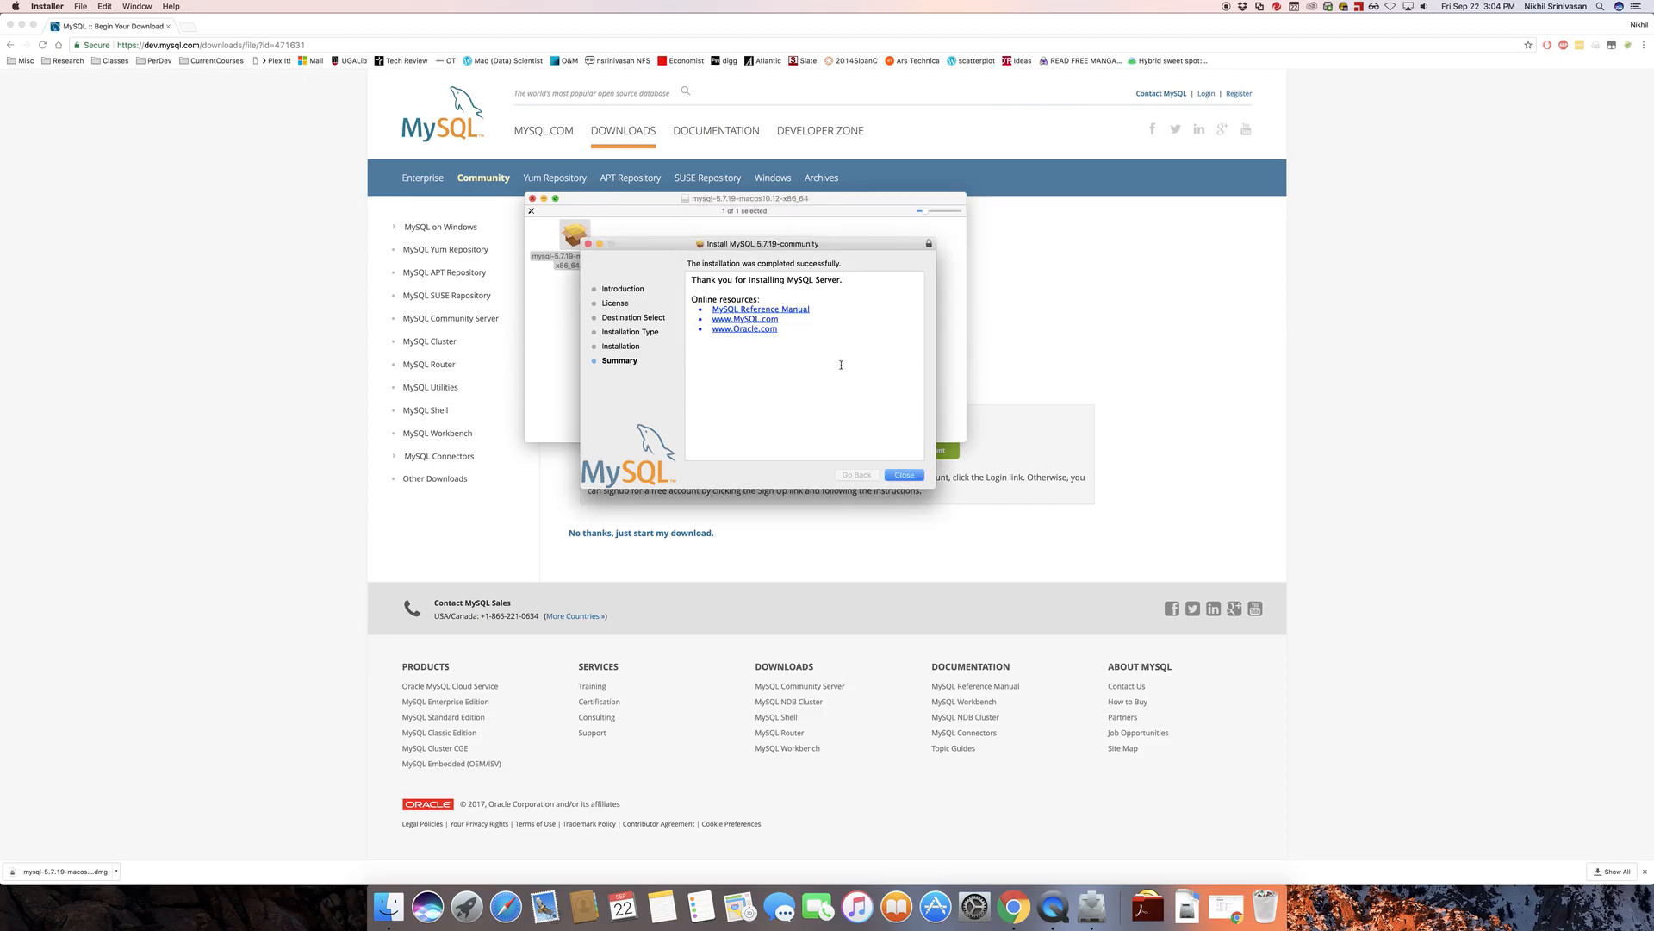
pyautogui.click(902, 475)
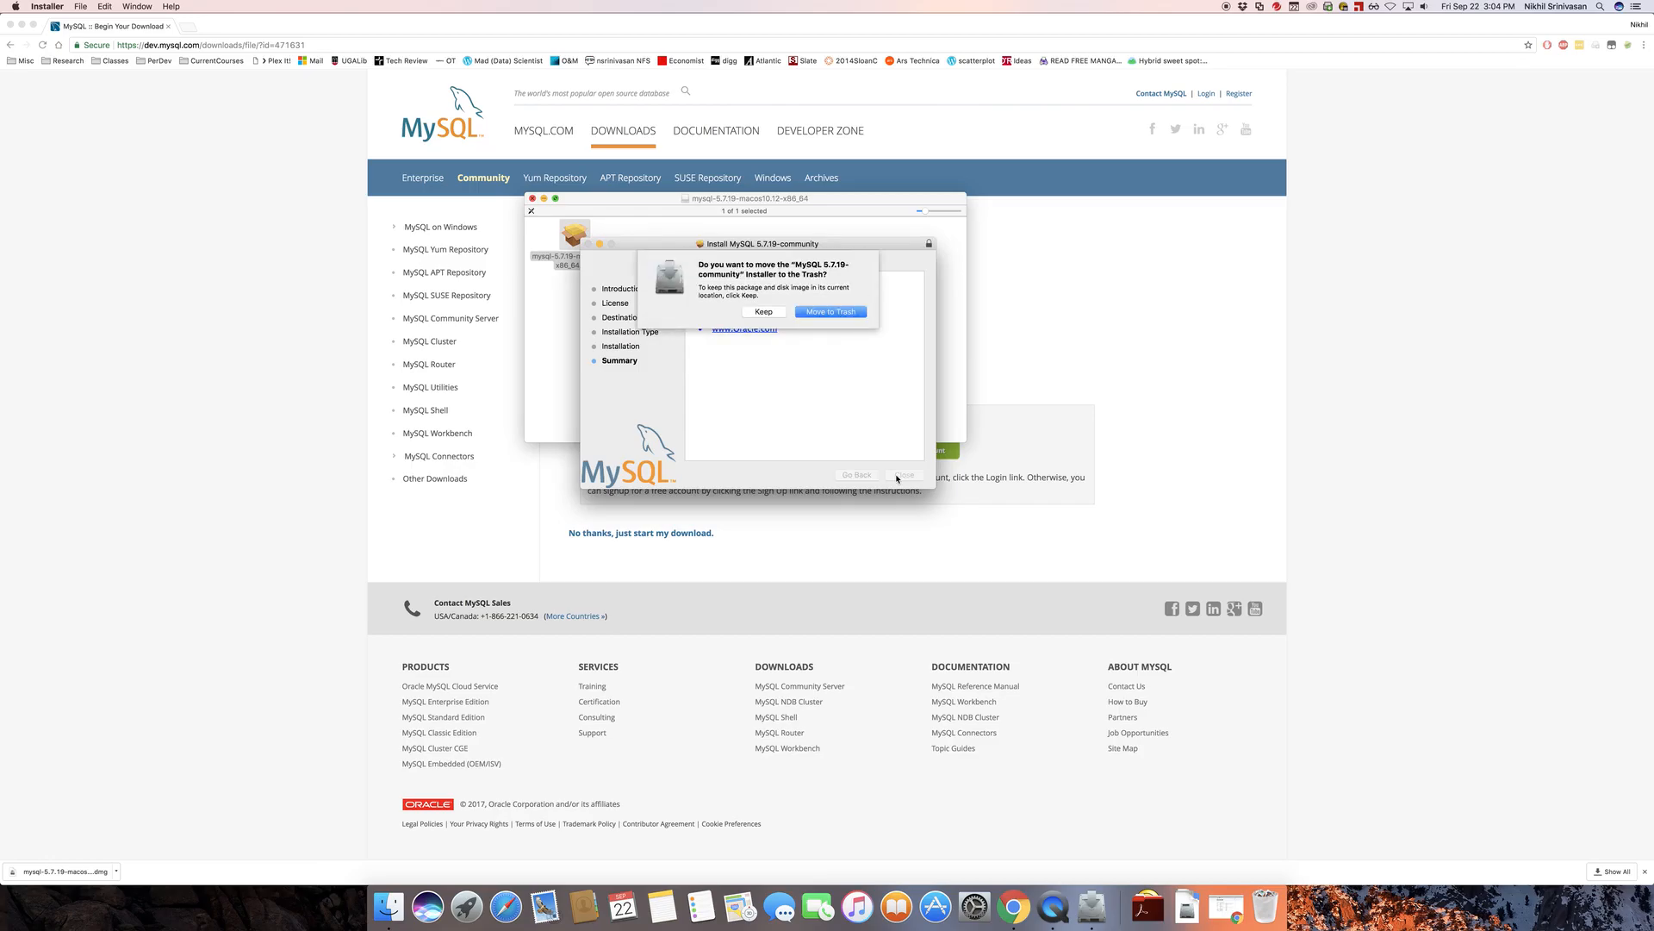
pyautogui.click(831, 312)
# Close the MySQL disk image window and minimize the MIST 2090 folder and browser windows
pyautogui.click(533, 200)
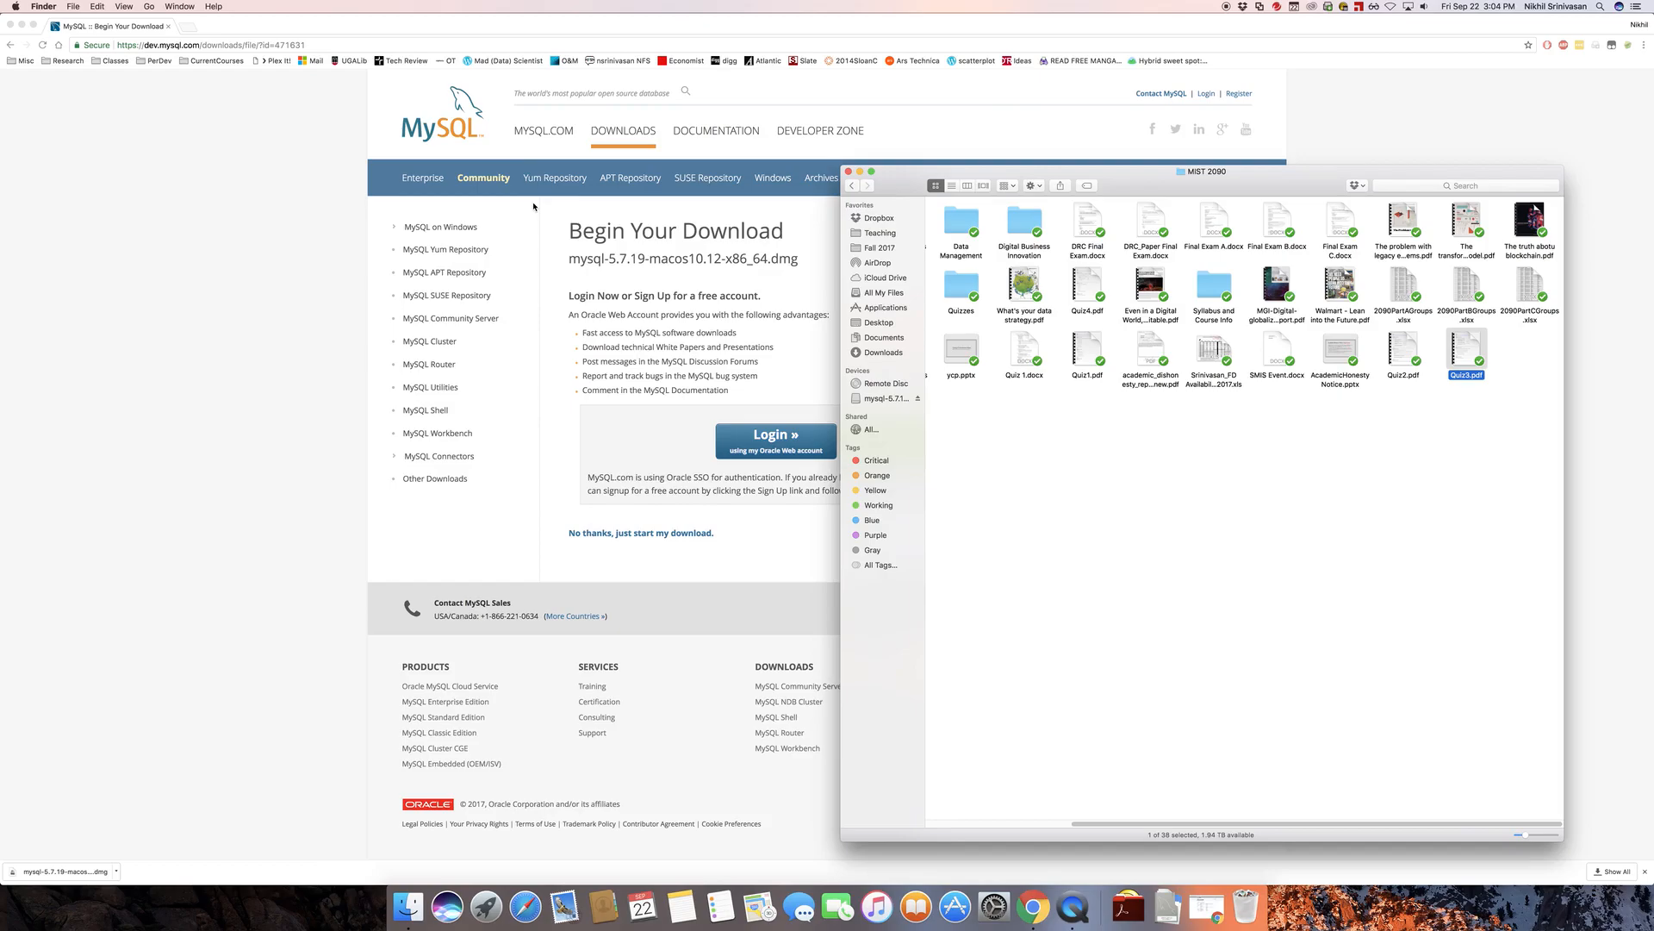
pyautogui.click(860, 172)
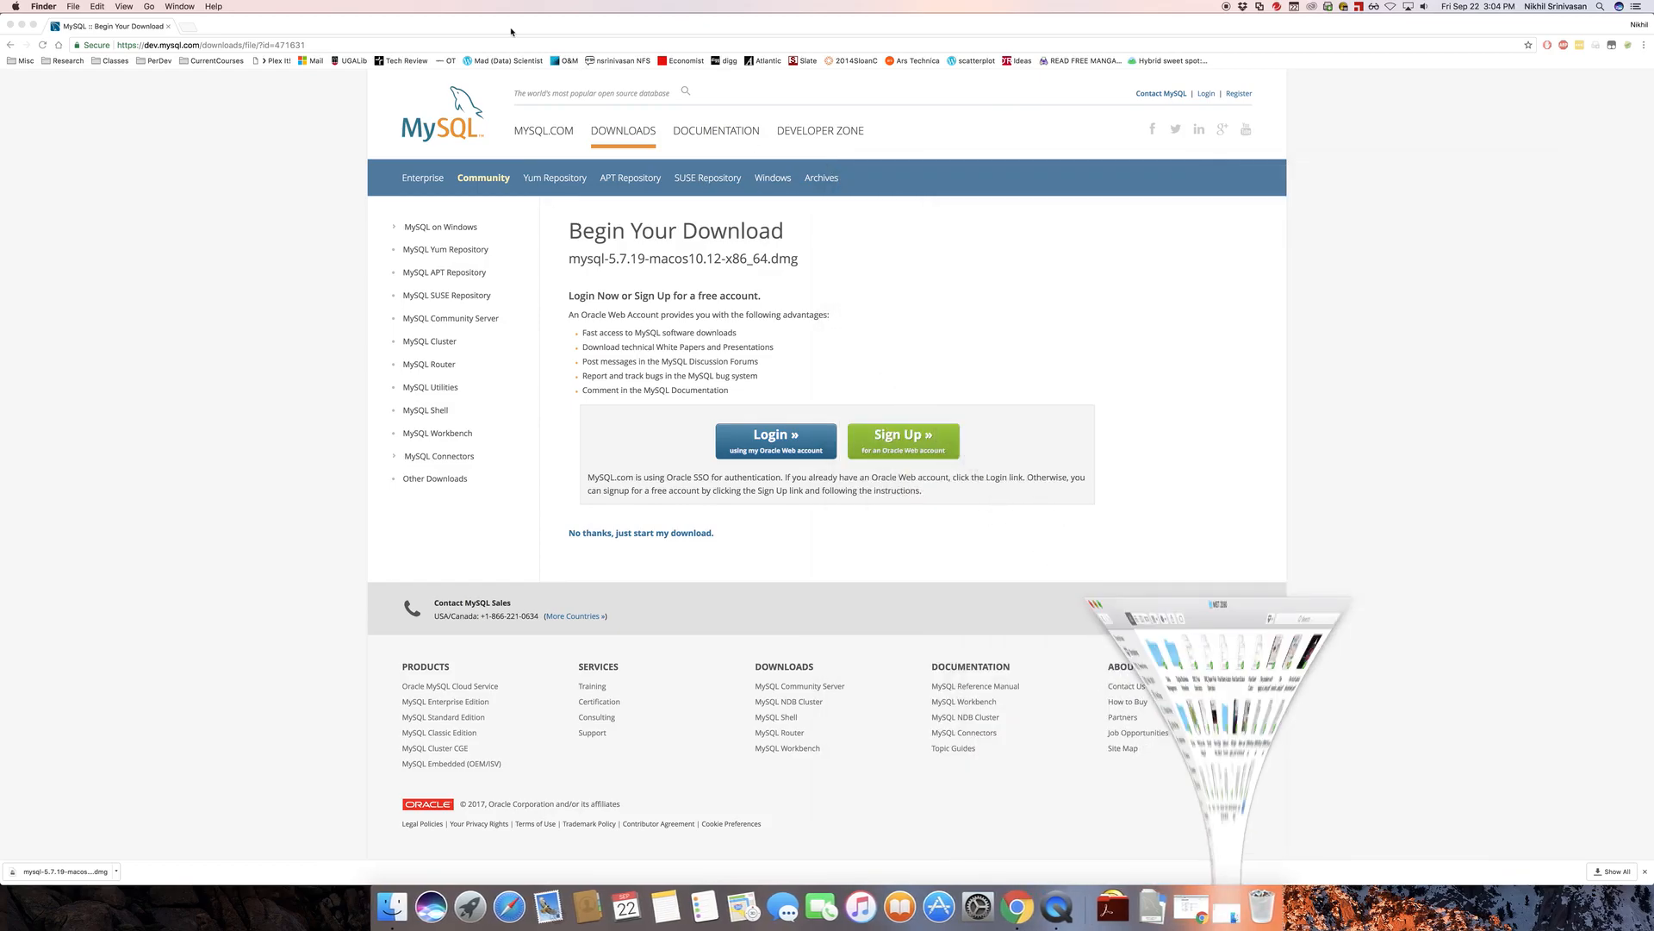
pyautogui.click(22, 25)
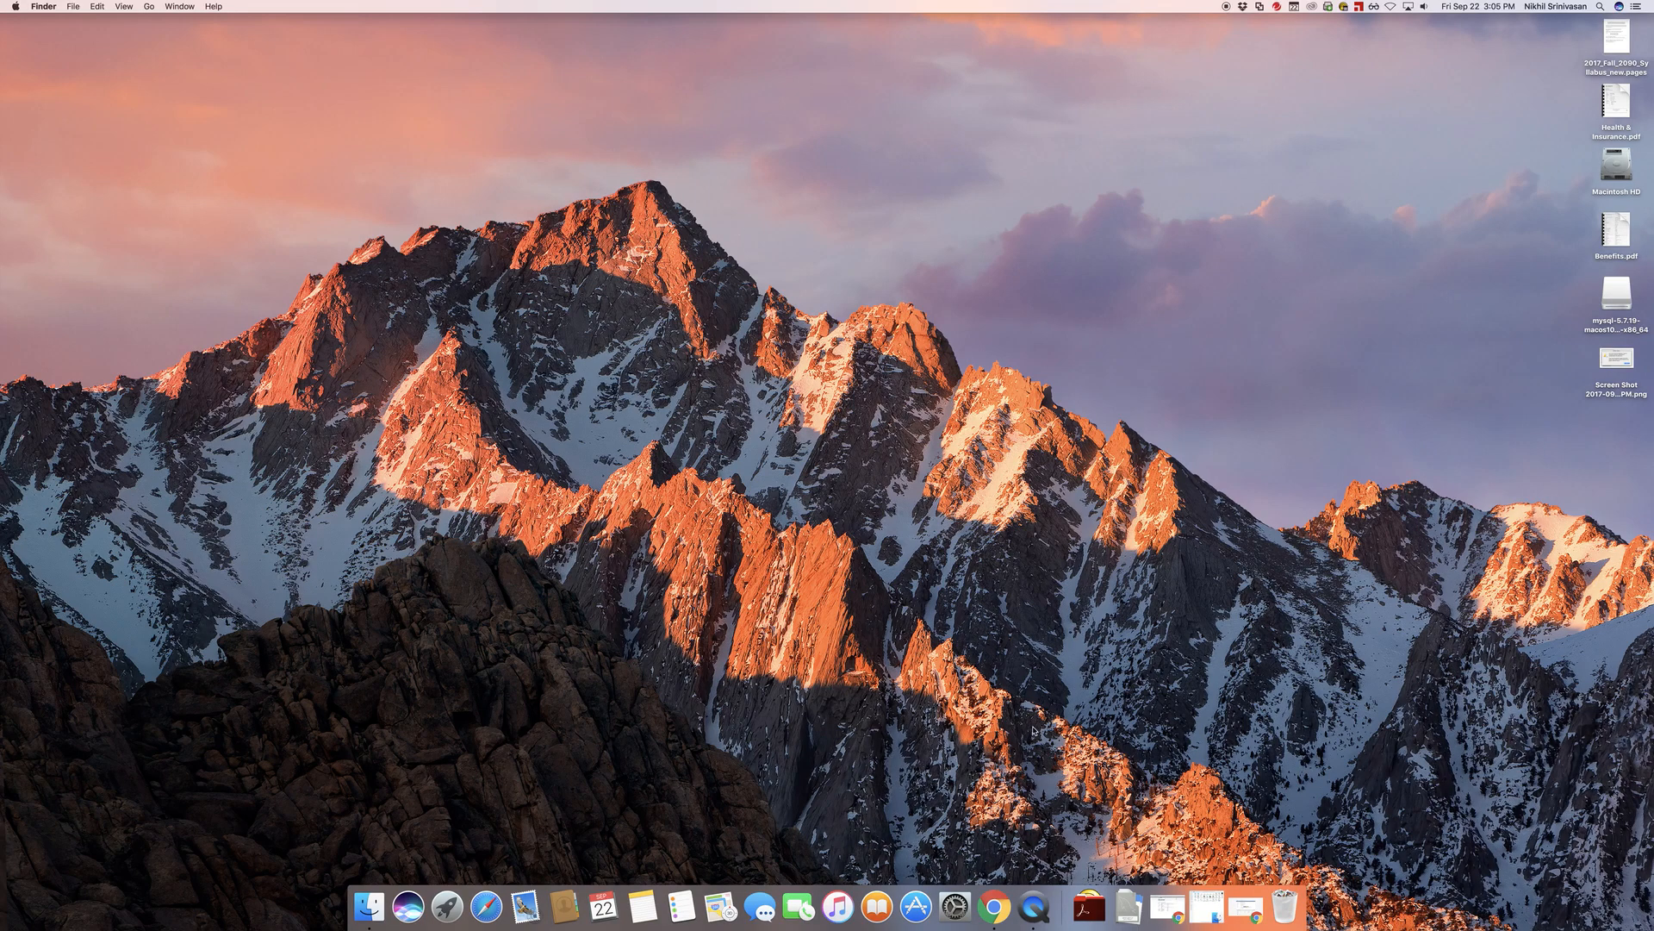
# Switch to MySQL Workbench and begin a new connection named LocalHost
pyautogui.click(1089, 906)
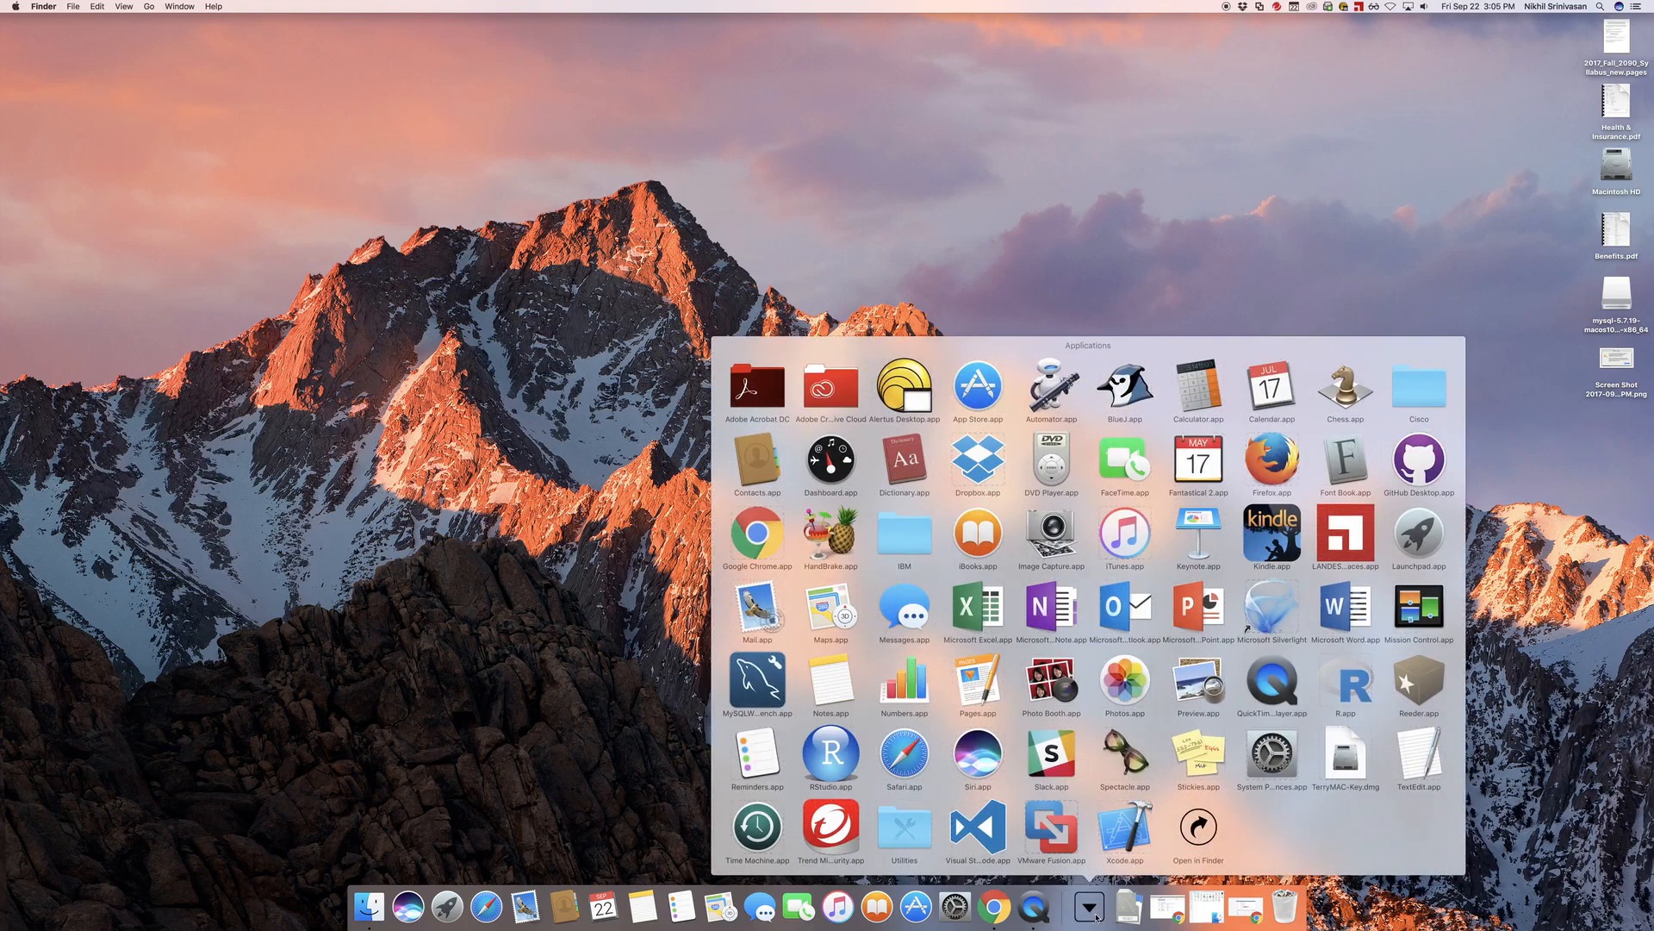
pyautogui.click(758, 681)
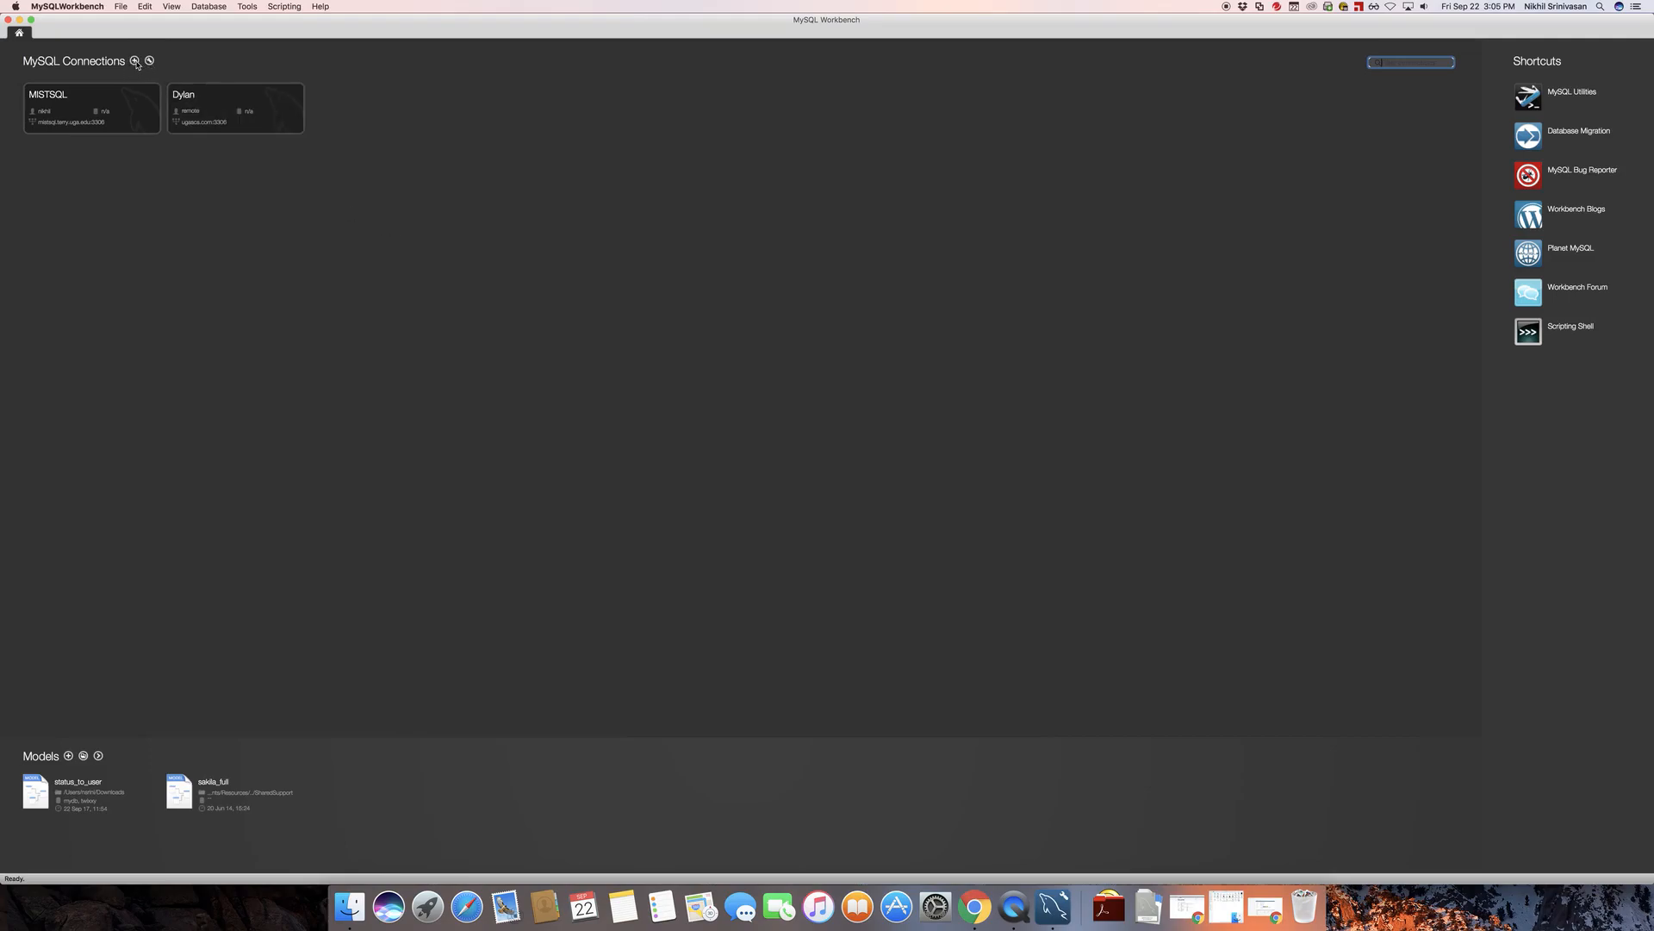
pyautogui.click(135, 61)
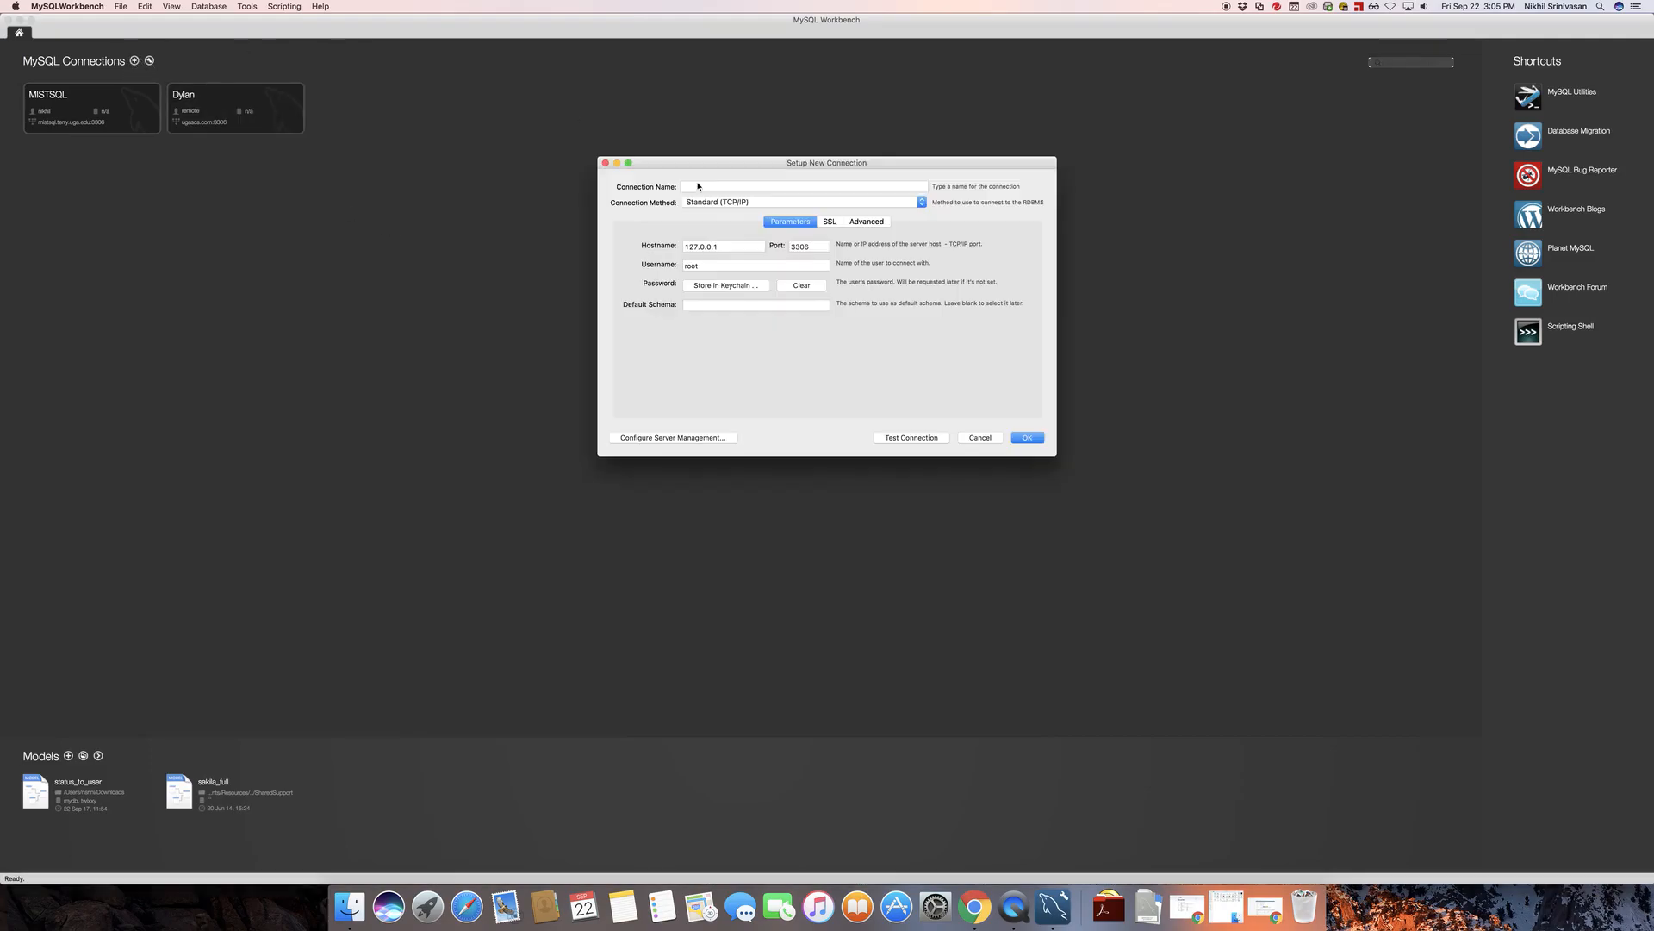
pyautogui.click(694, 187)
pyautogui.write('LocalHost')
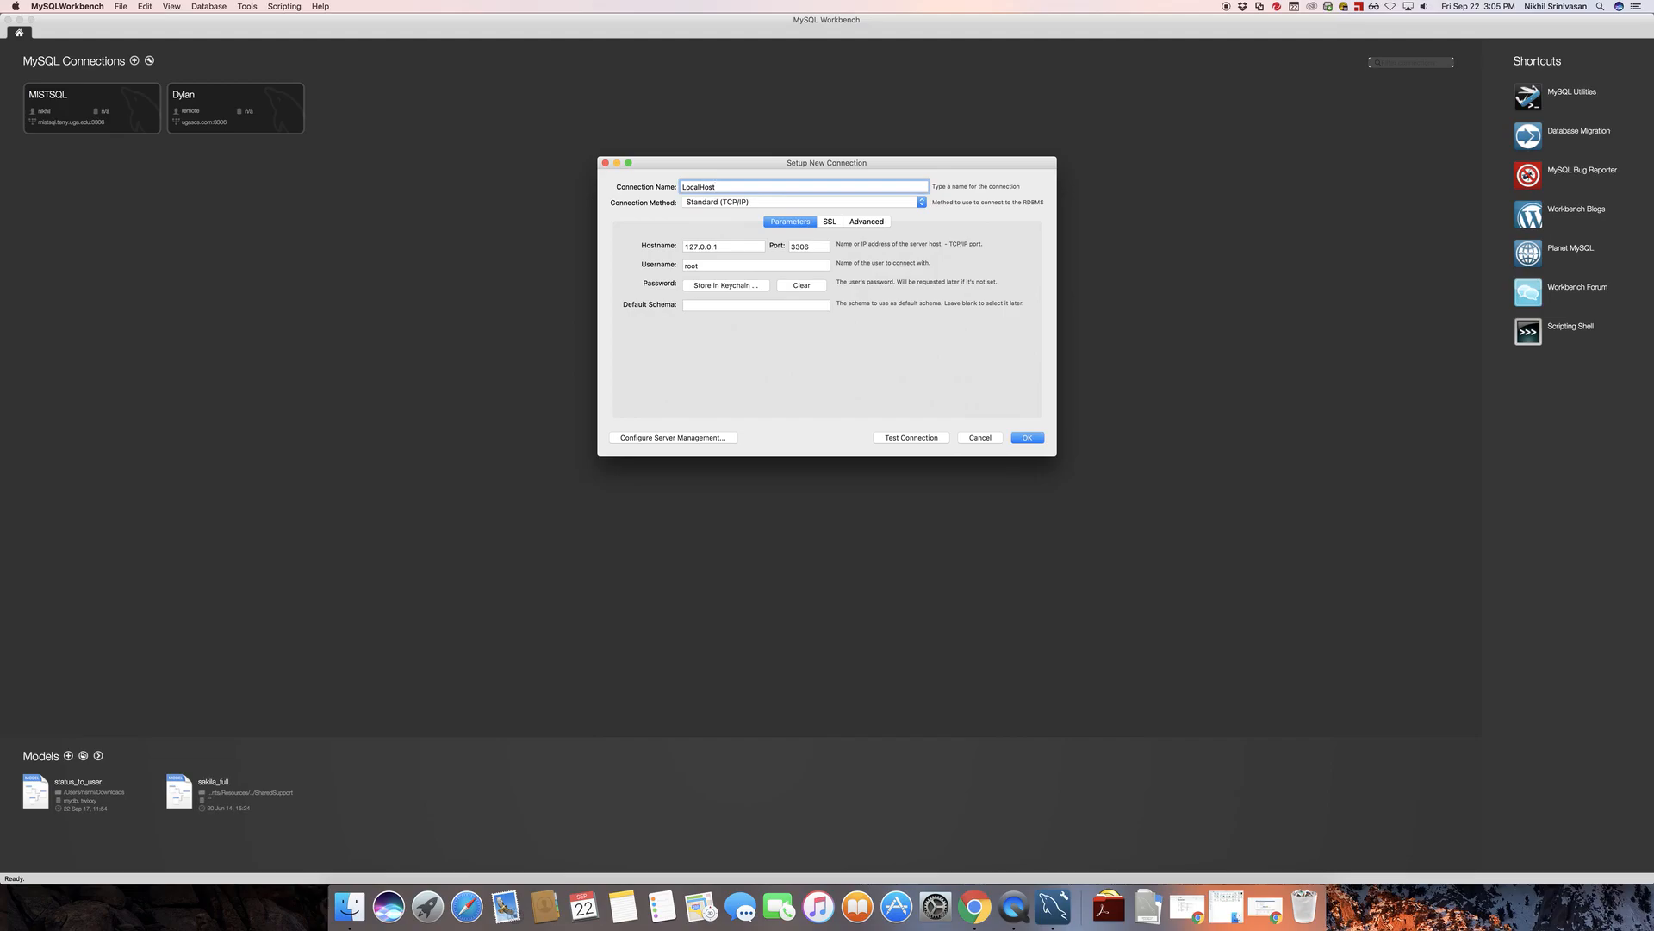
# Switch to System Preferences and show the MySQL server settings beside the connection setup dialog
pyautogui.moveTo(797, 163); pyautogui.dragTo(510, 70)
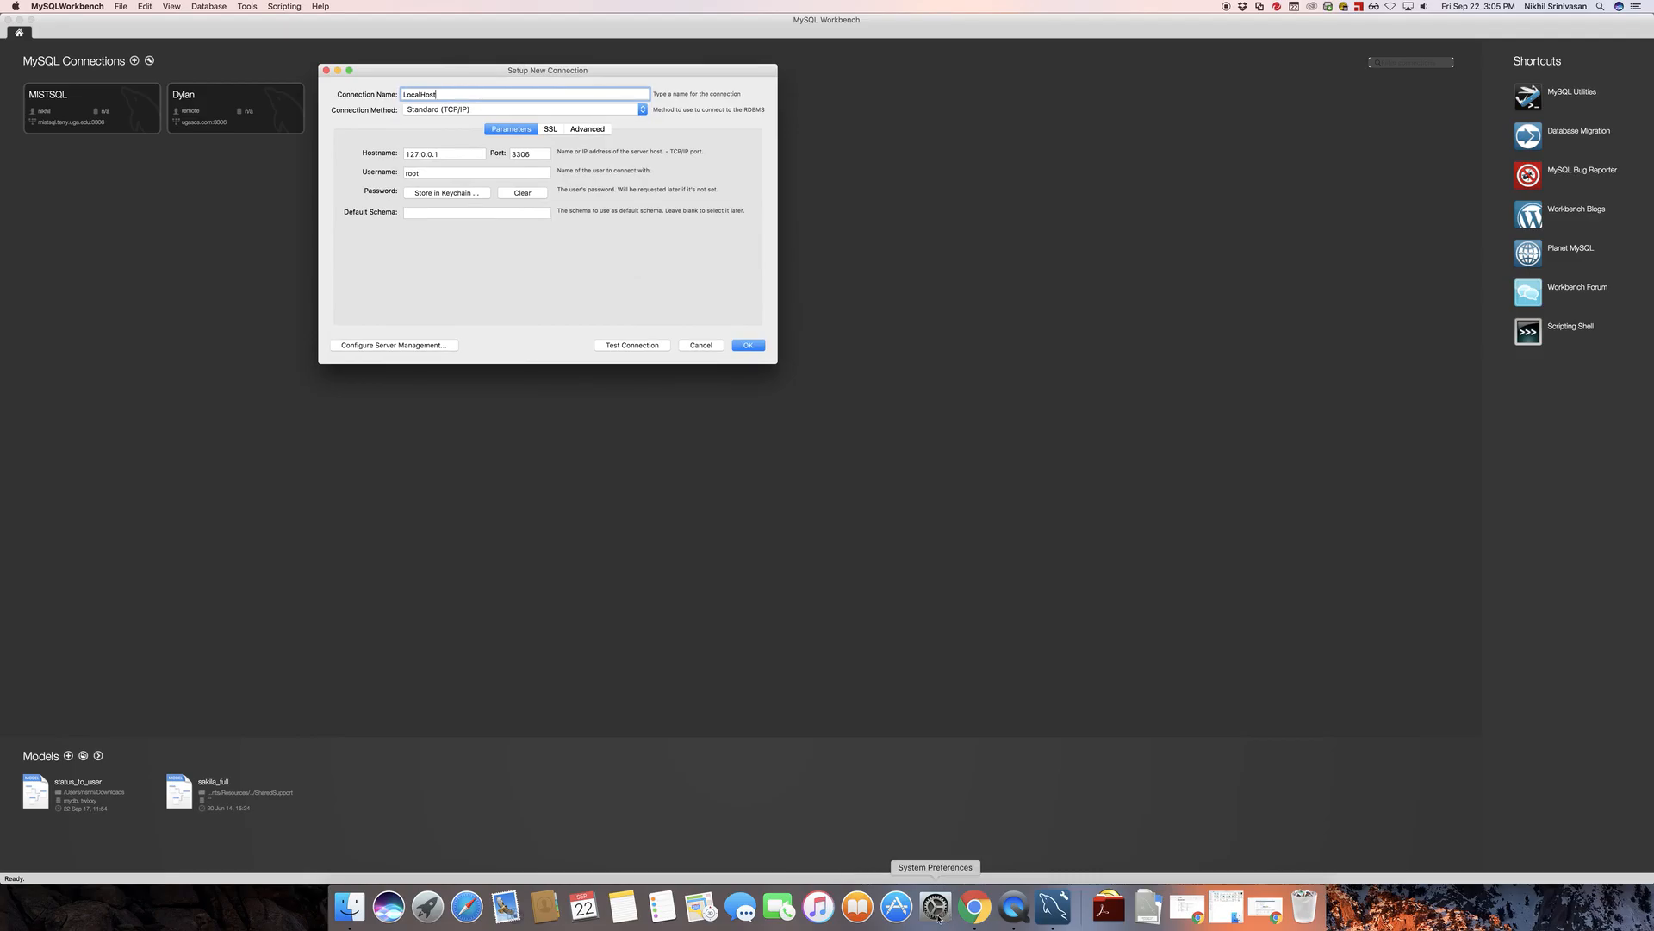
pyautogui.click(937, 906)
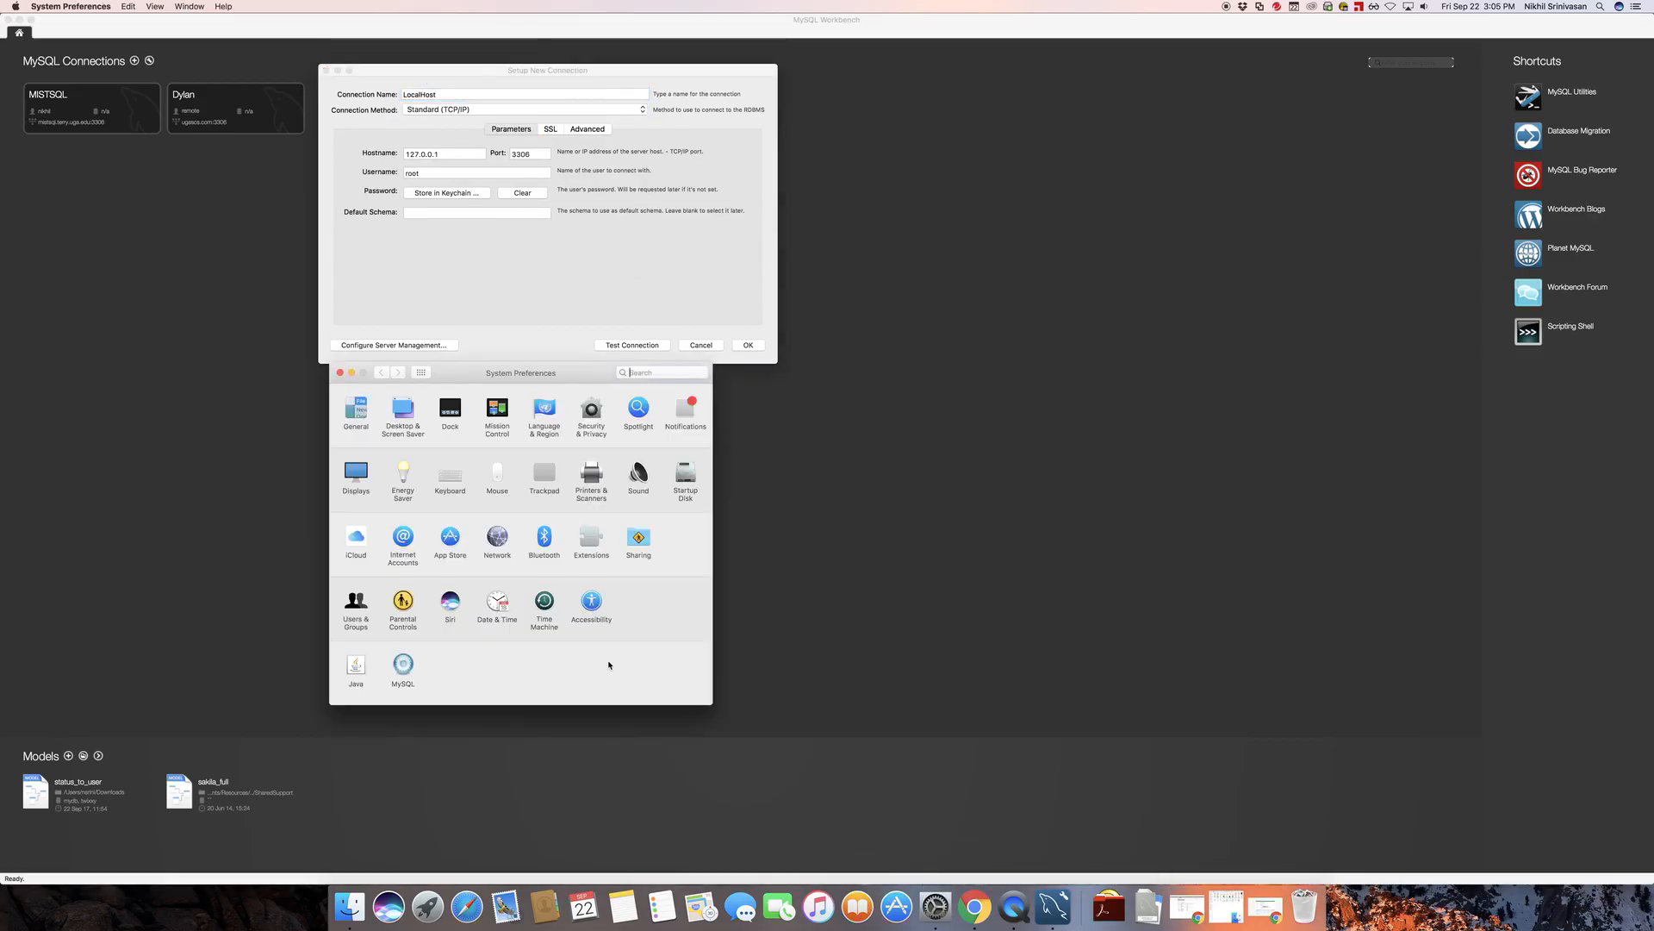
pyautogui.moveTo(460, 374); pyautogui.dragTo(915, 129)
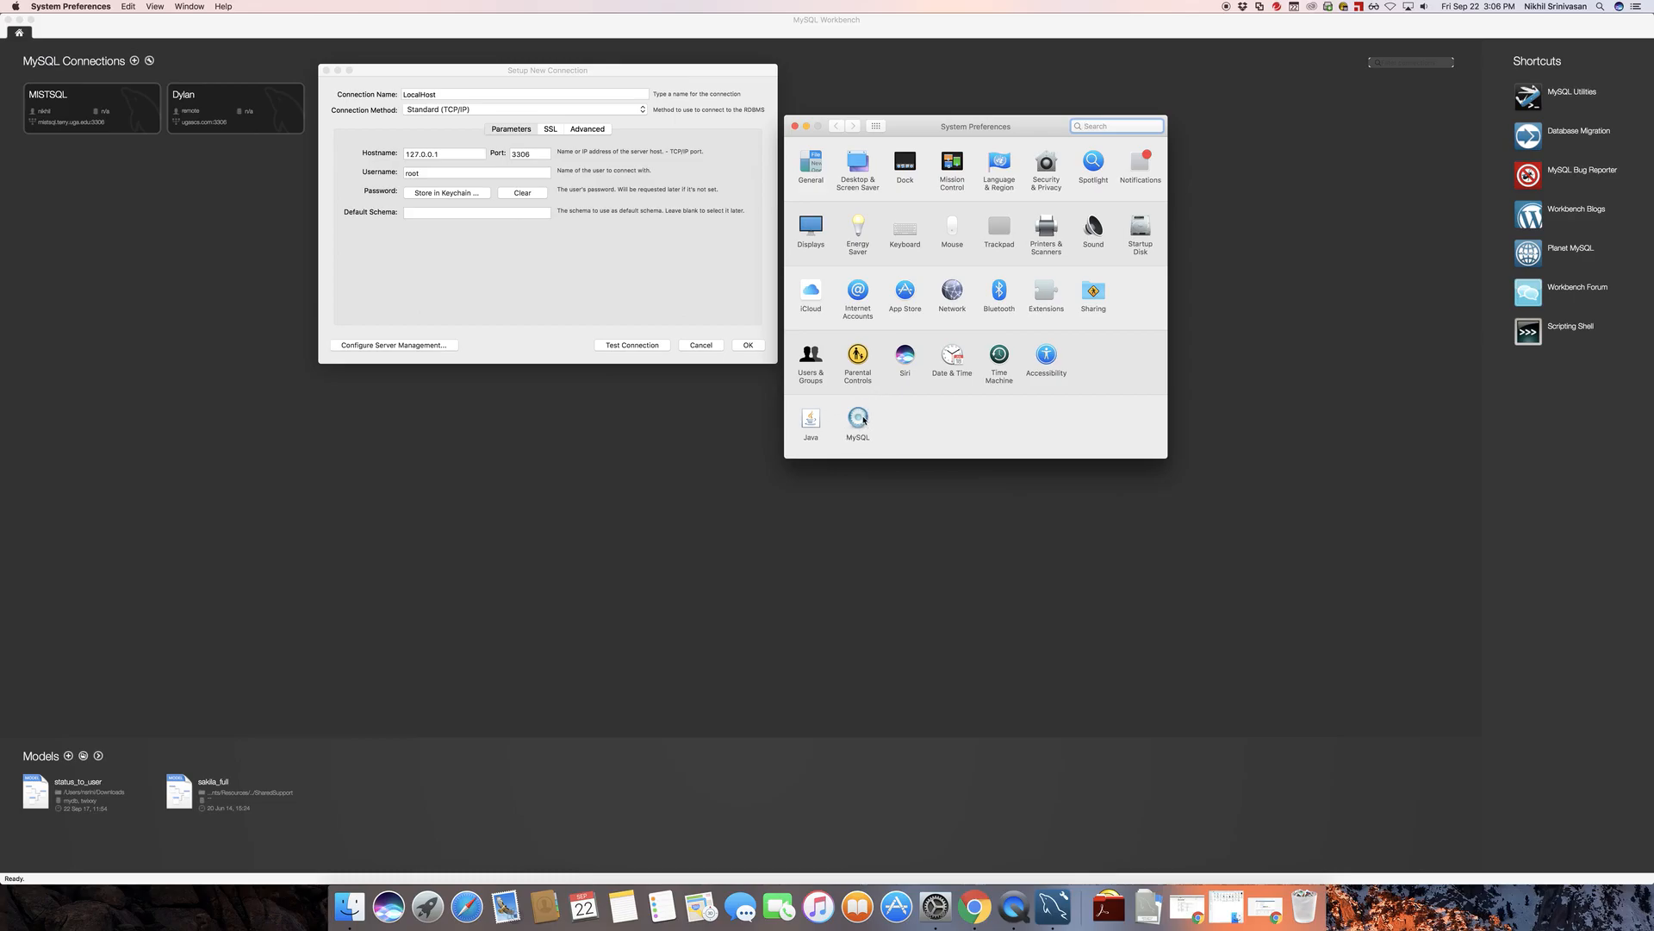
pyautogui.click(864, 420)
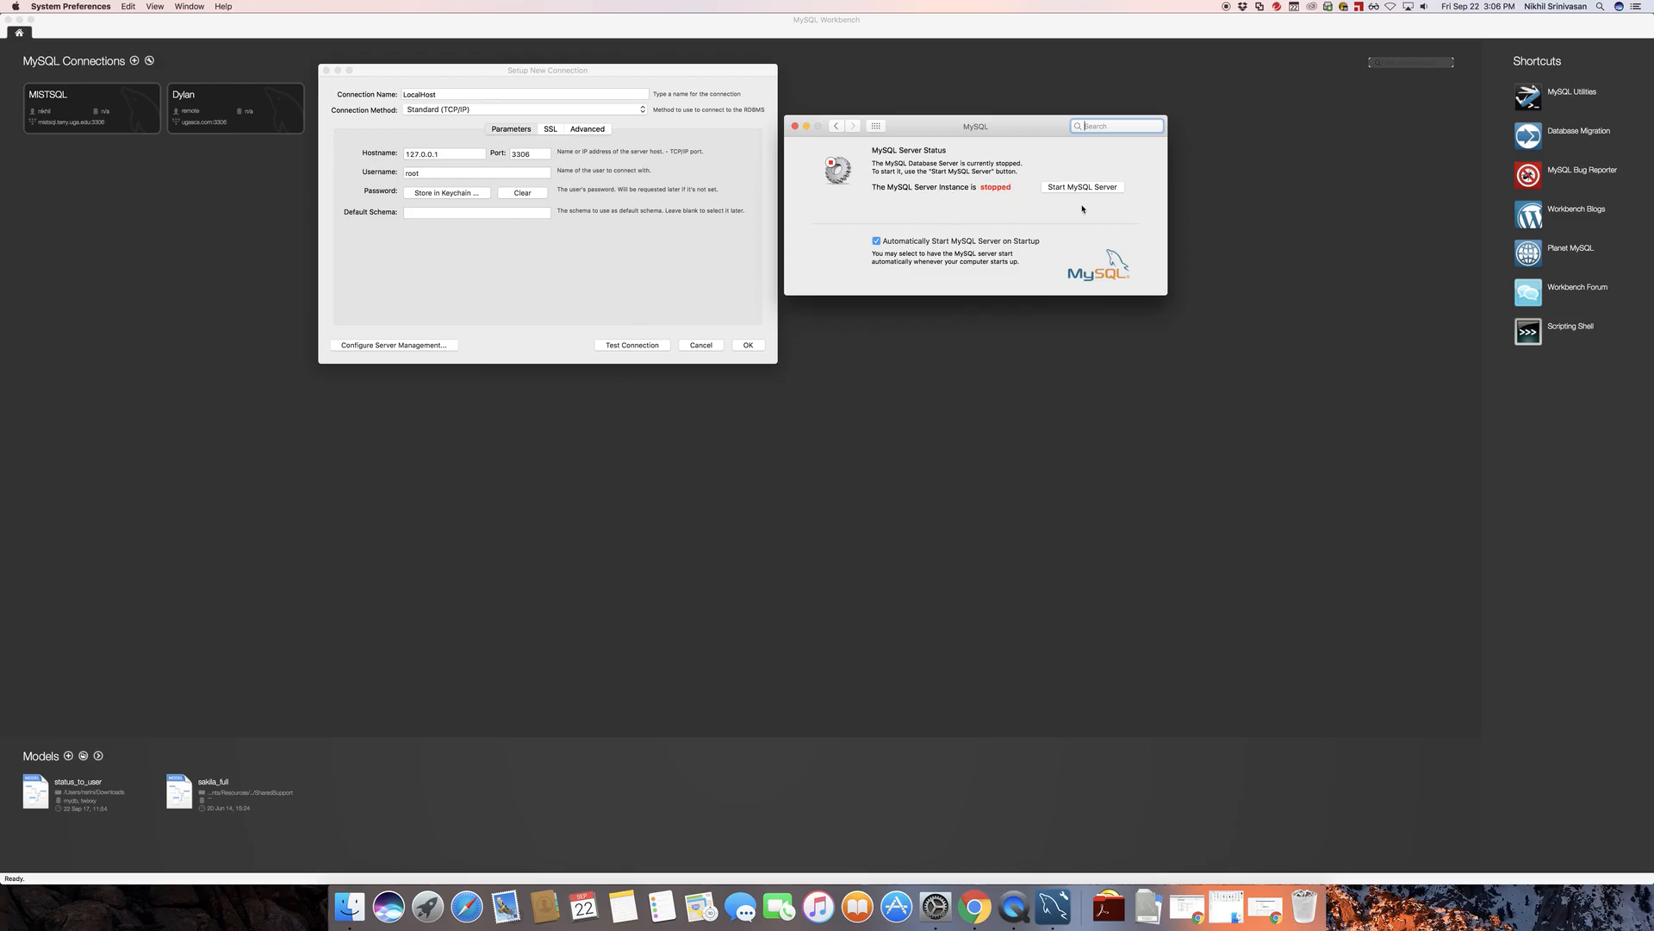
# Start the MySQL server instance and authorize the change with the Mac account password
pyautogui.click(1076, 190)
pyautogui.moveTo(868, 206); pyautogui.dragTo(861, 233)
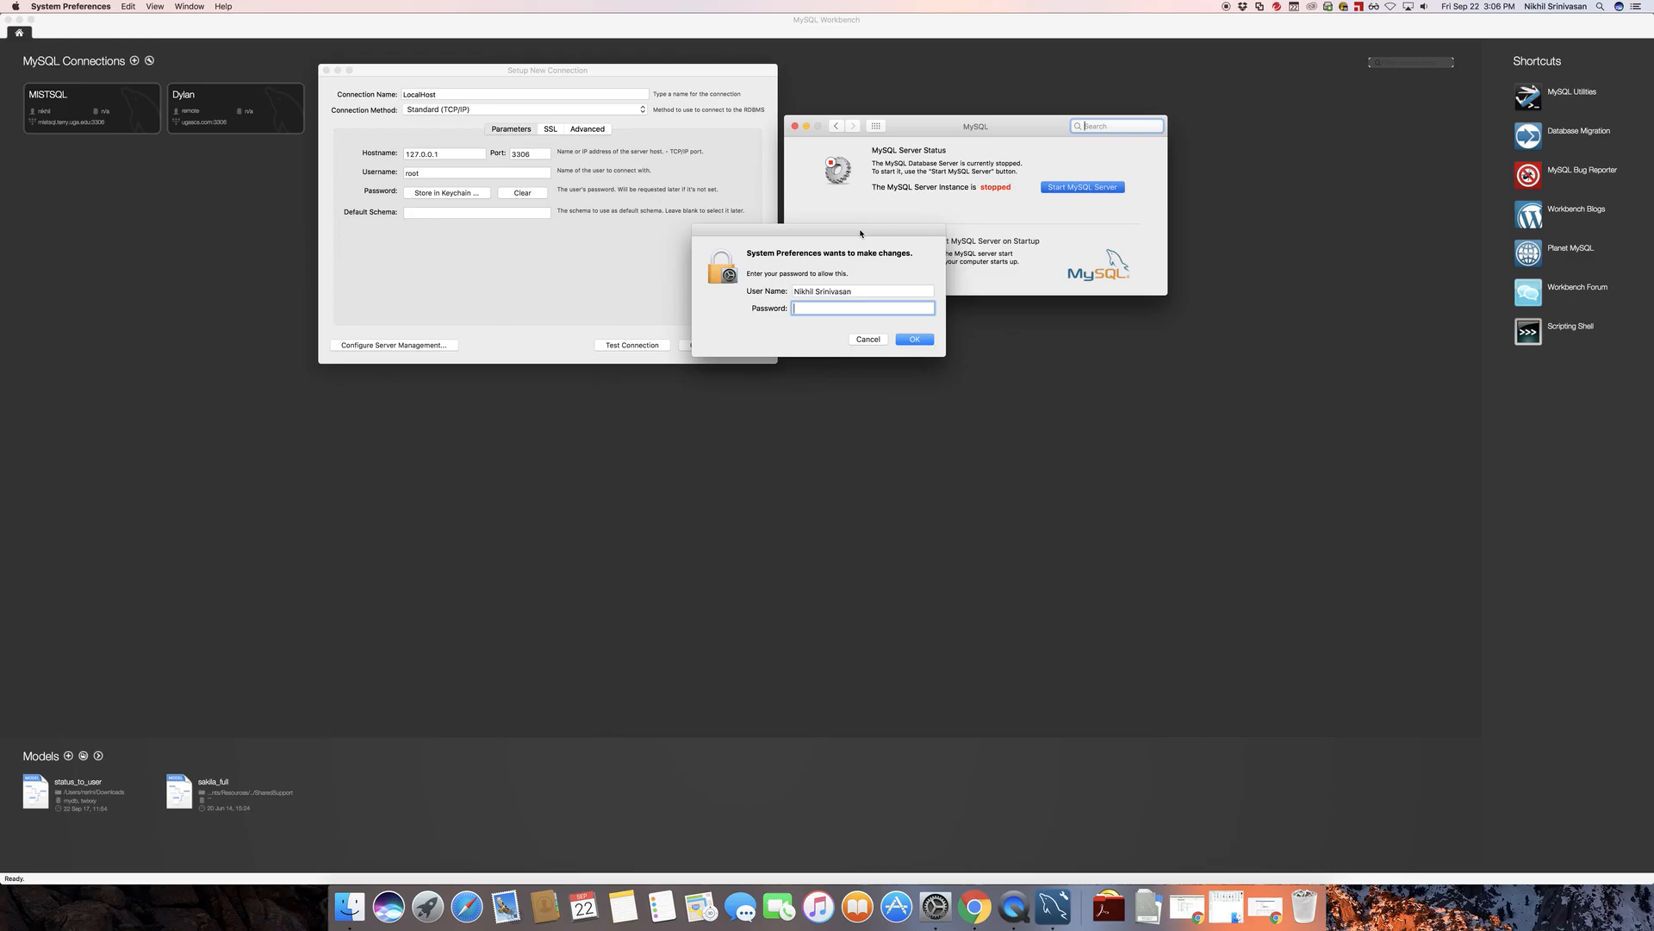
pyautogui.write('•••••')
pyautogui.press('Return')
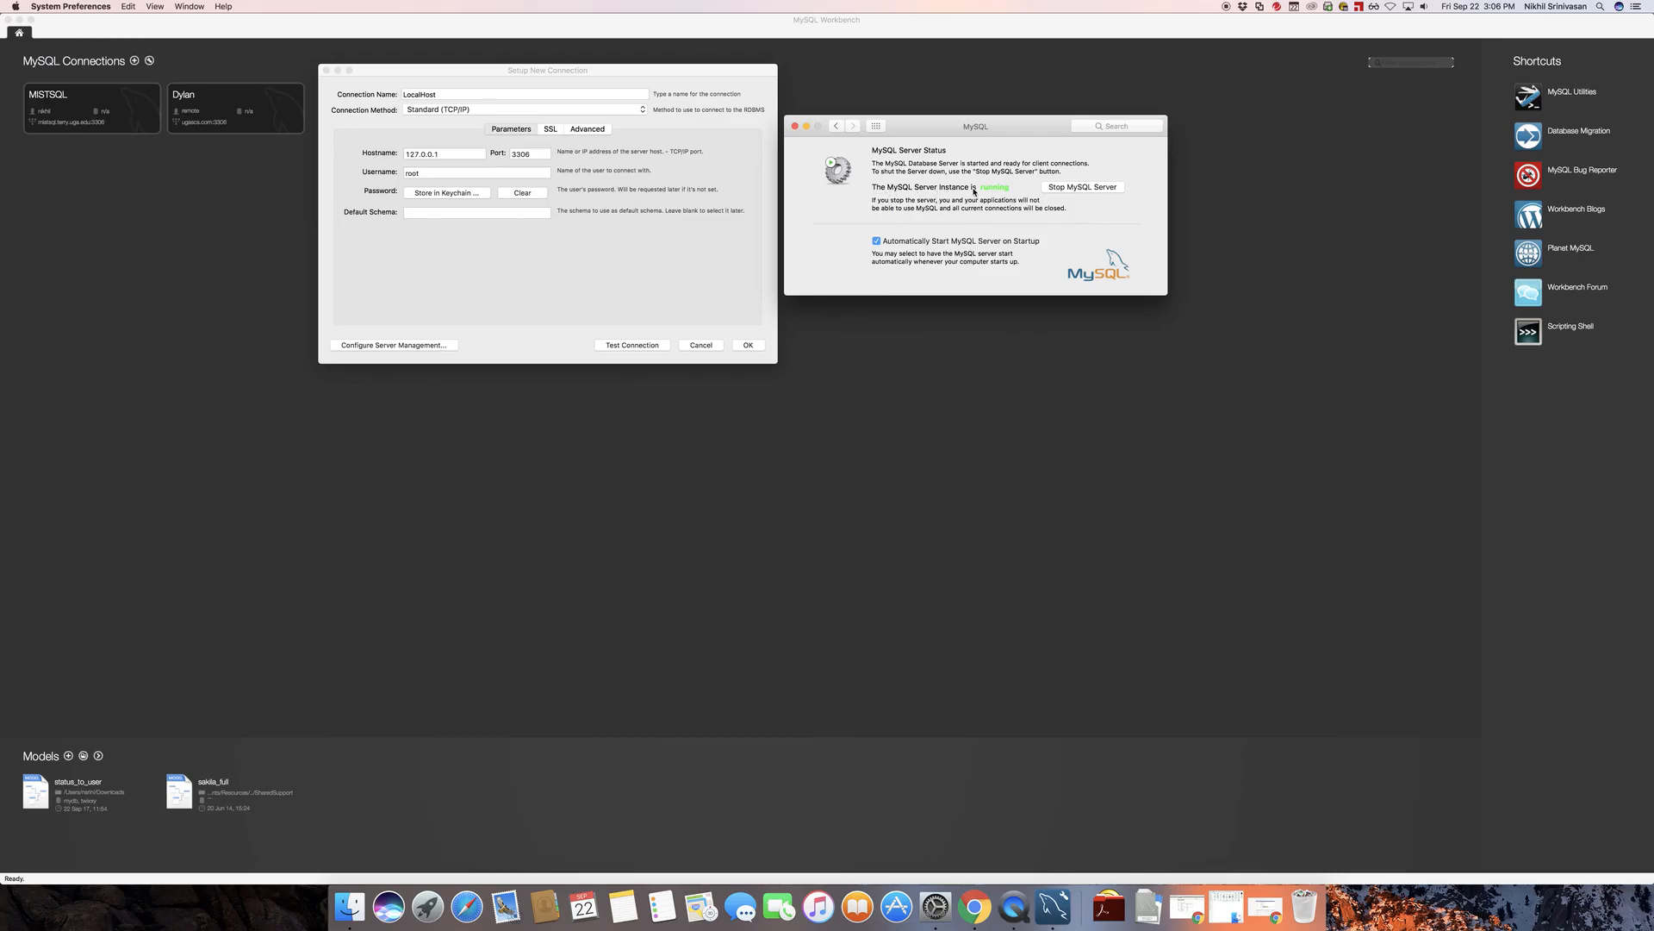
# Return to MySQL Workbench and start a test of the LocalHost connection using hostname 127.0.0.1 and username root
pyautogui.moveTo(1004, 126); pyautogui.dragTo(1261, 249)
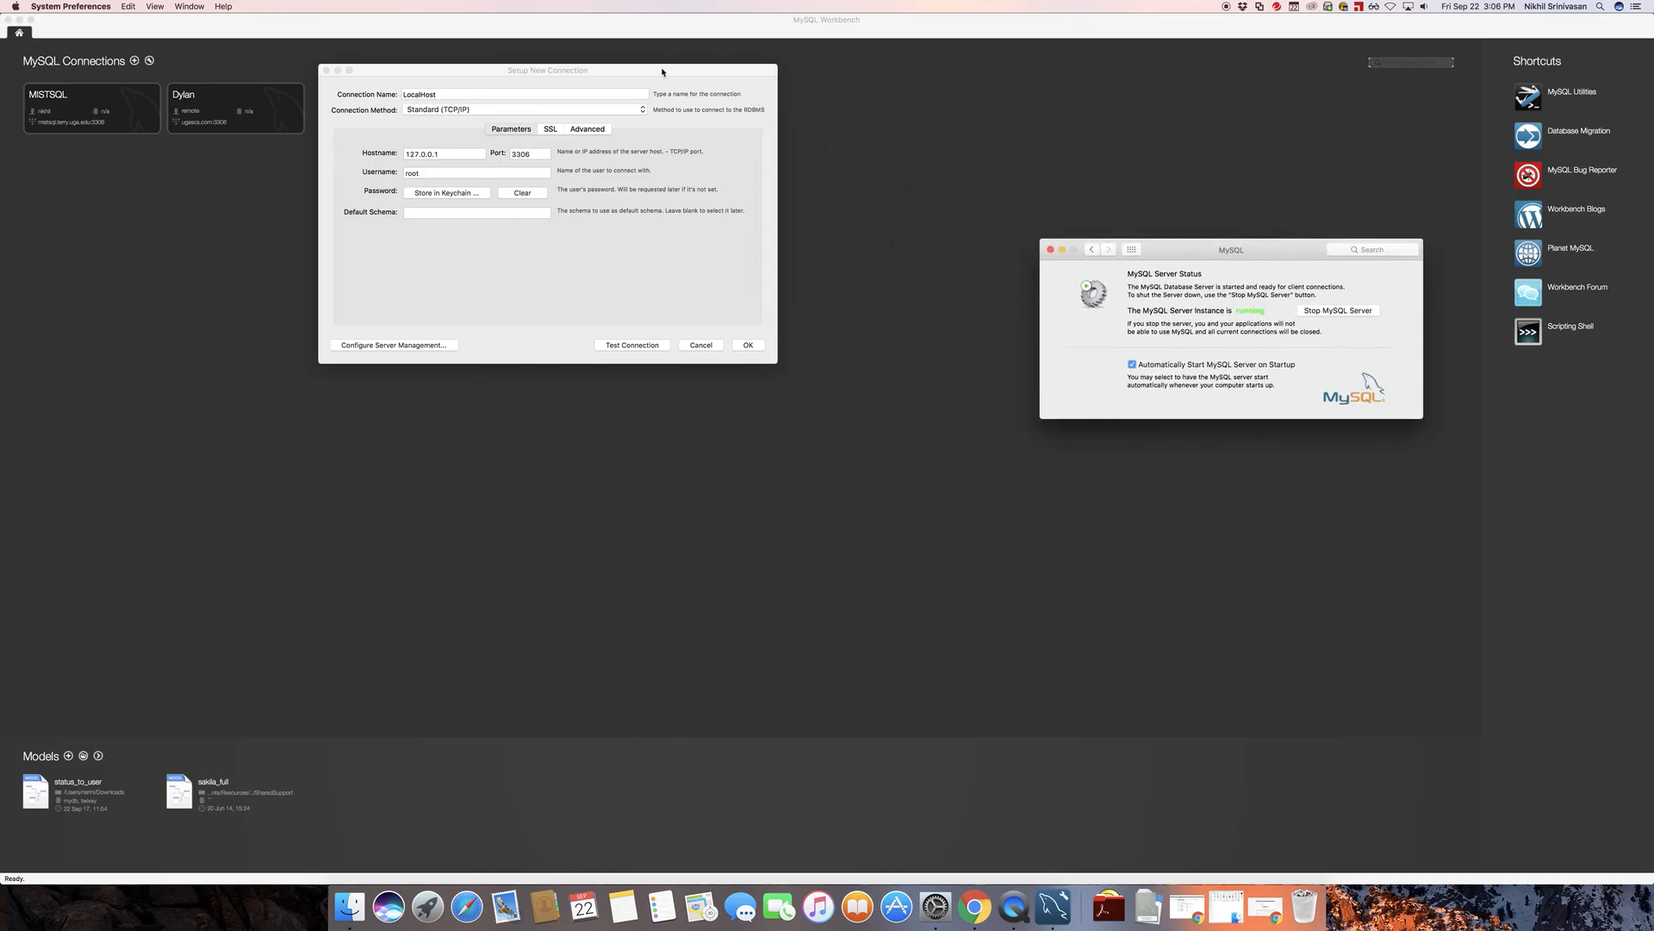
pyautogui.moveTo(664, 72); pyautogui.dragTo(867, 104)
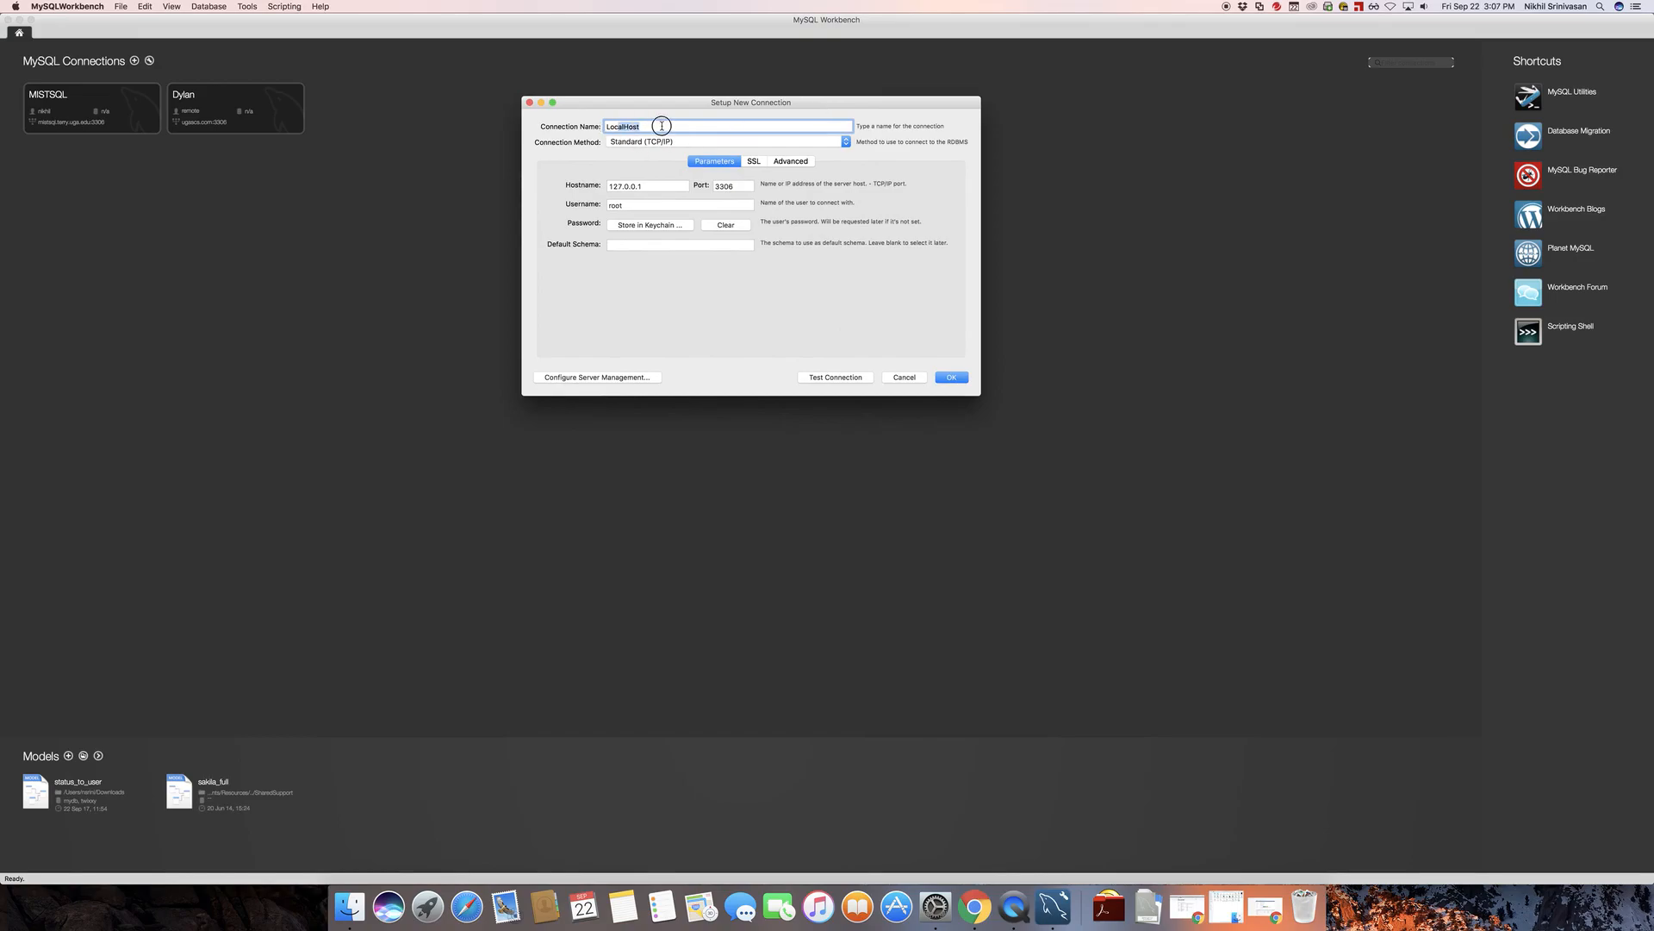
pyautogui.doubleClick(661, 187)
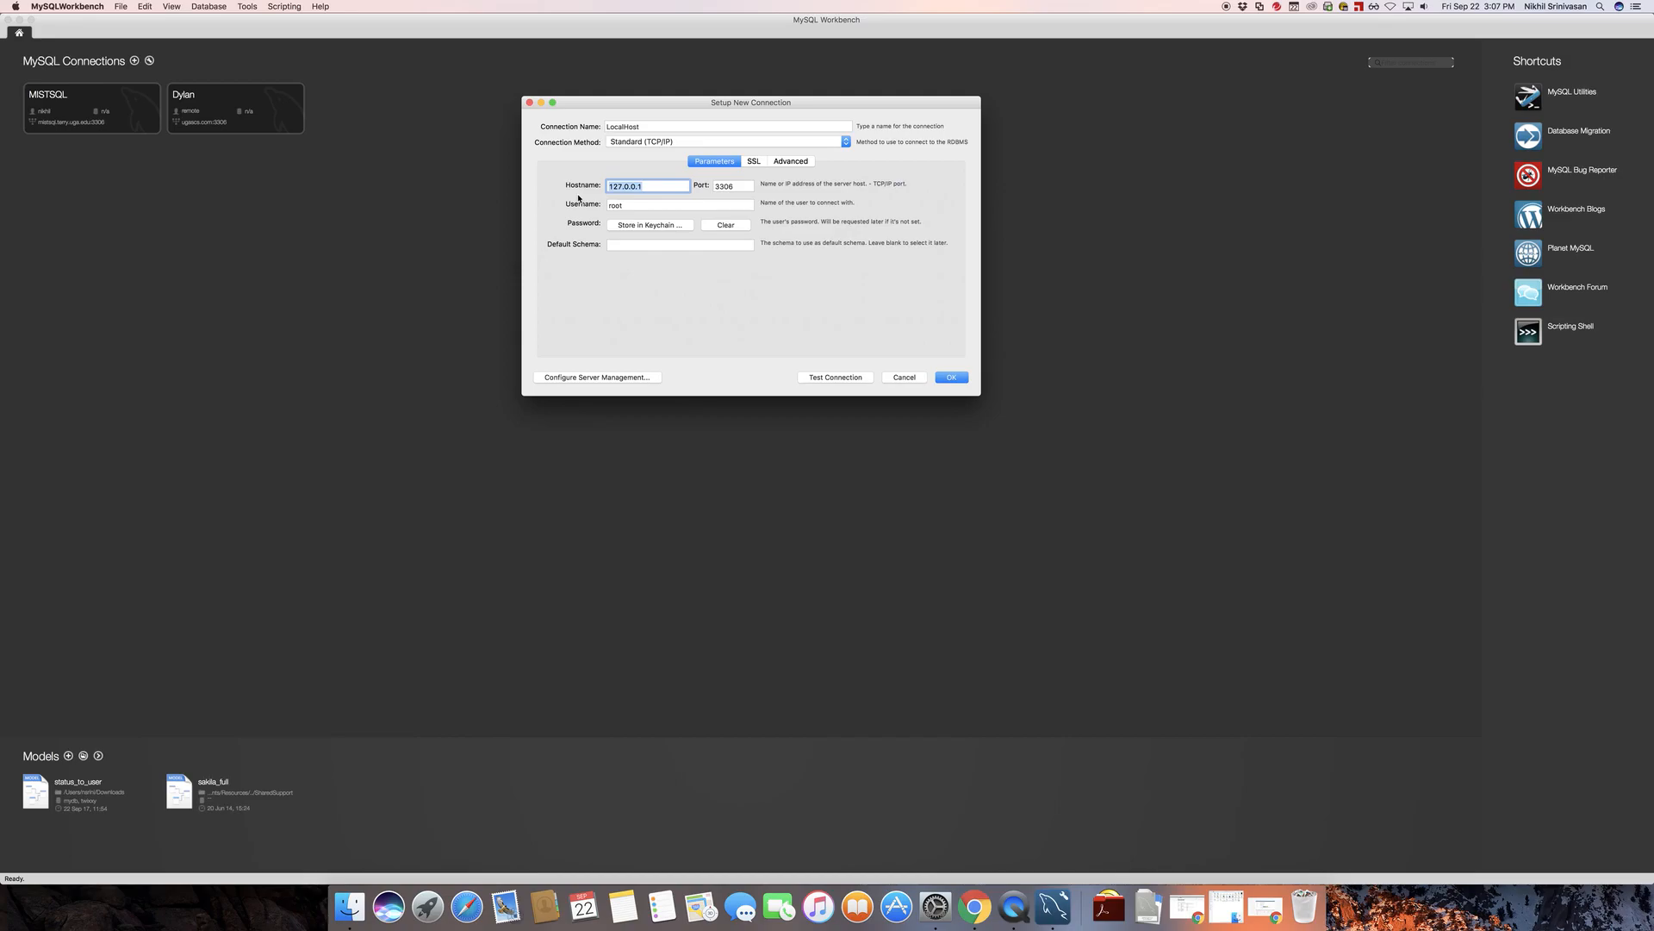
pyautogui.click(654, 207)
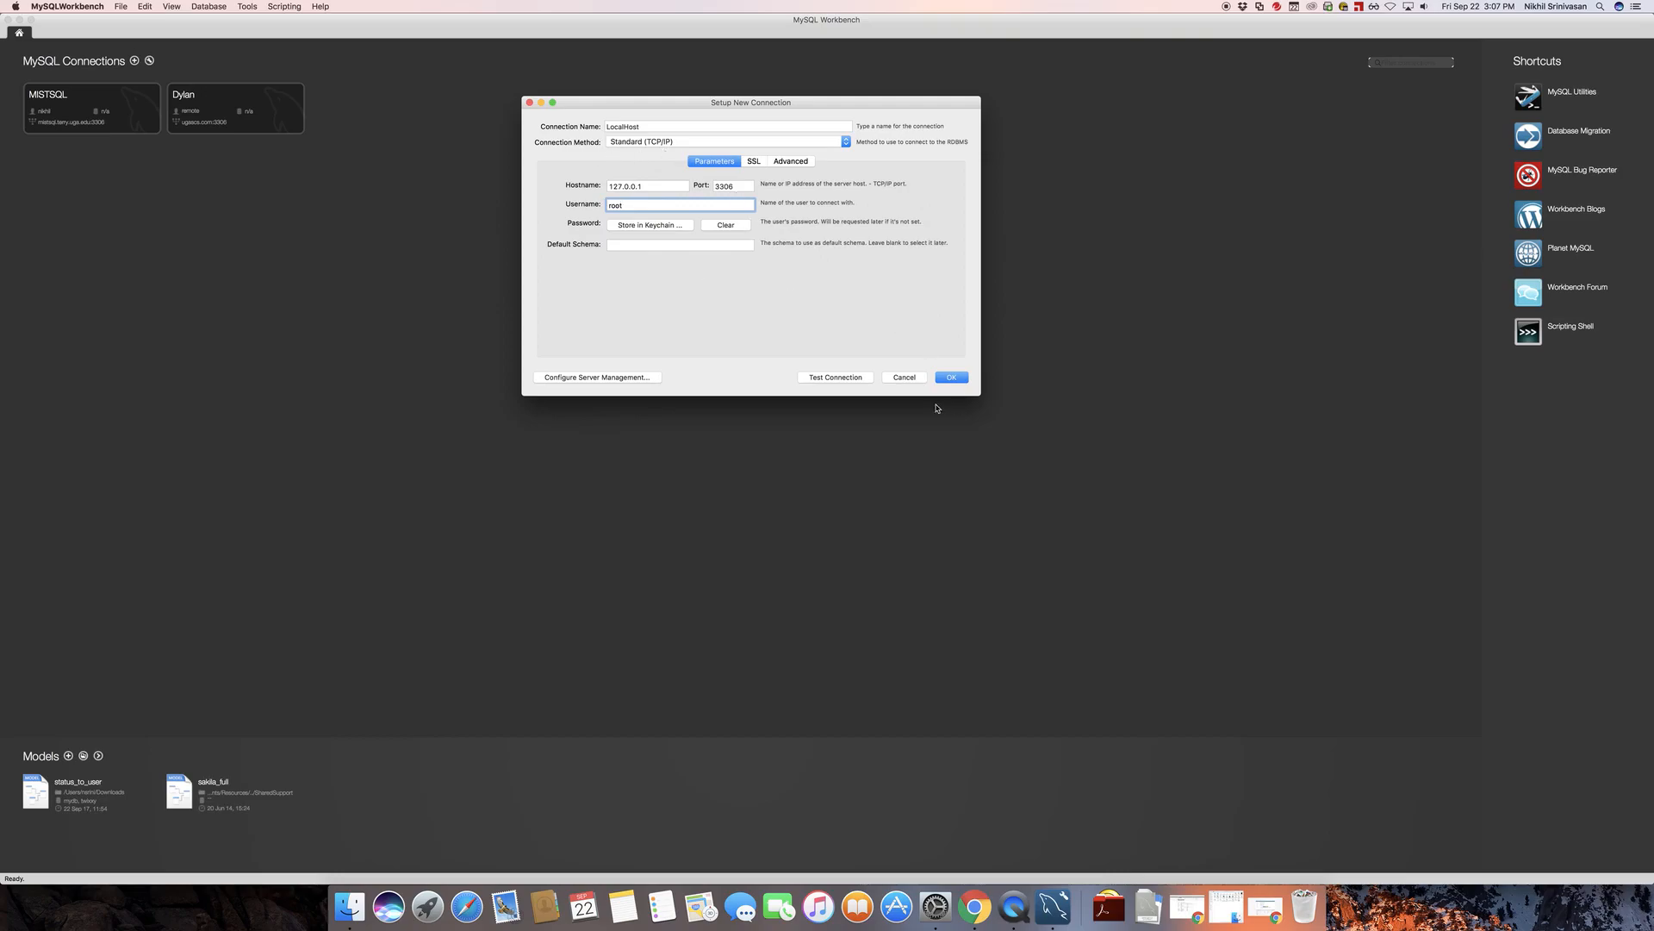
pyautogui.click(849, 379)
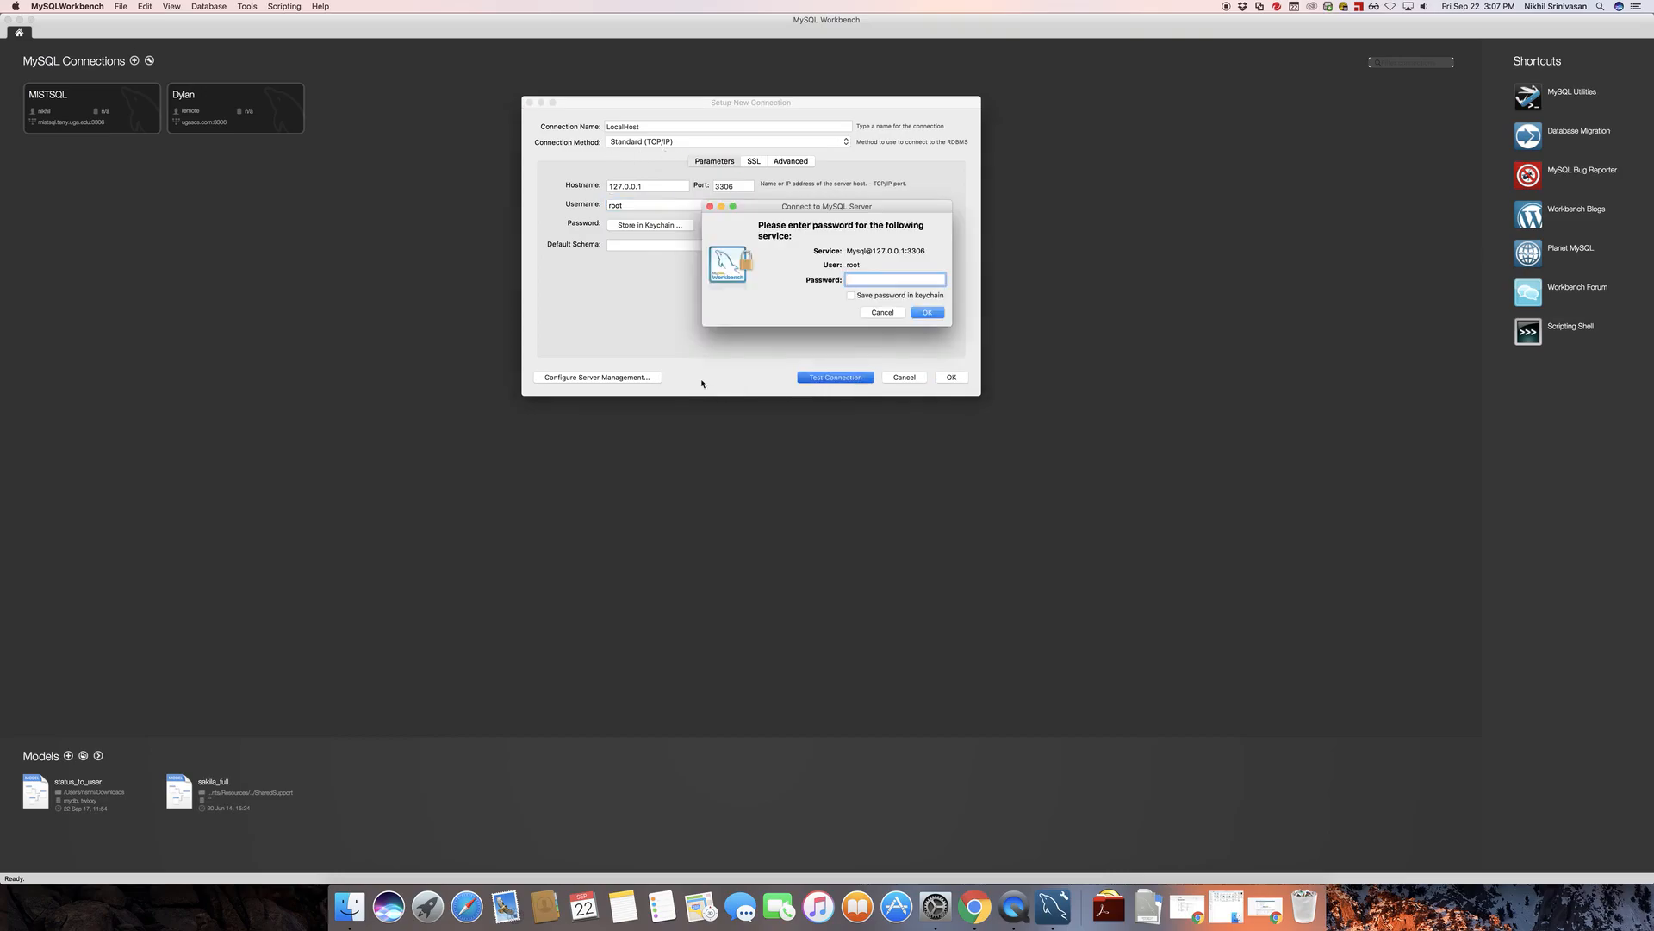
pyautogui.moveTo(828, 210); pyautogui.dragTo(679, 207)
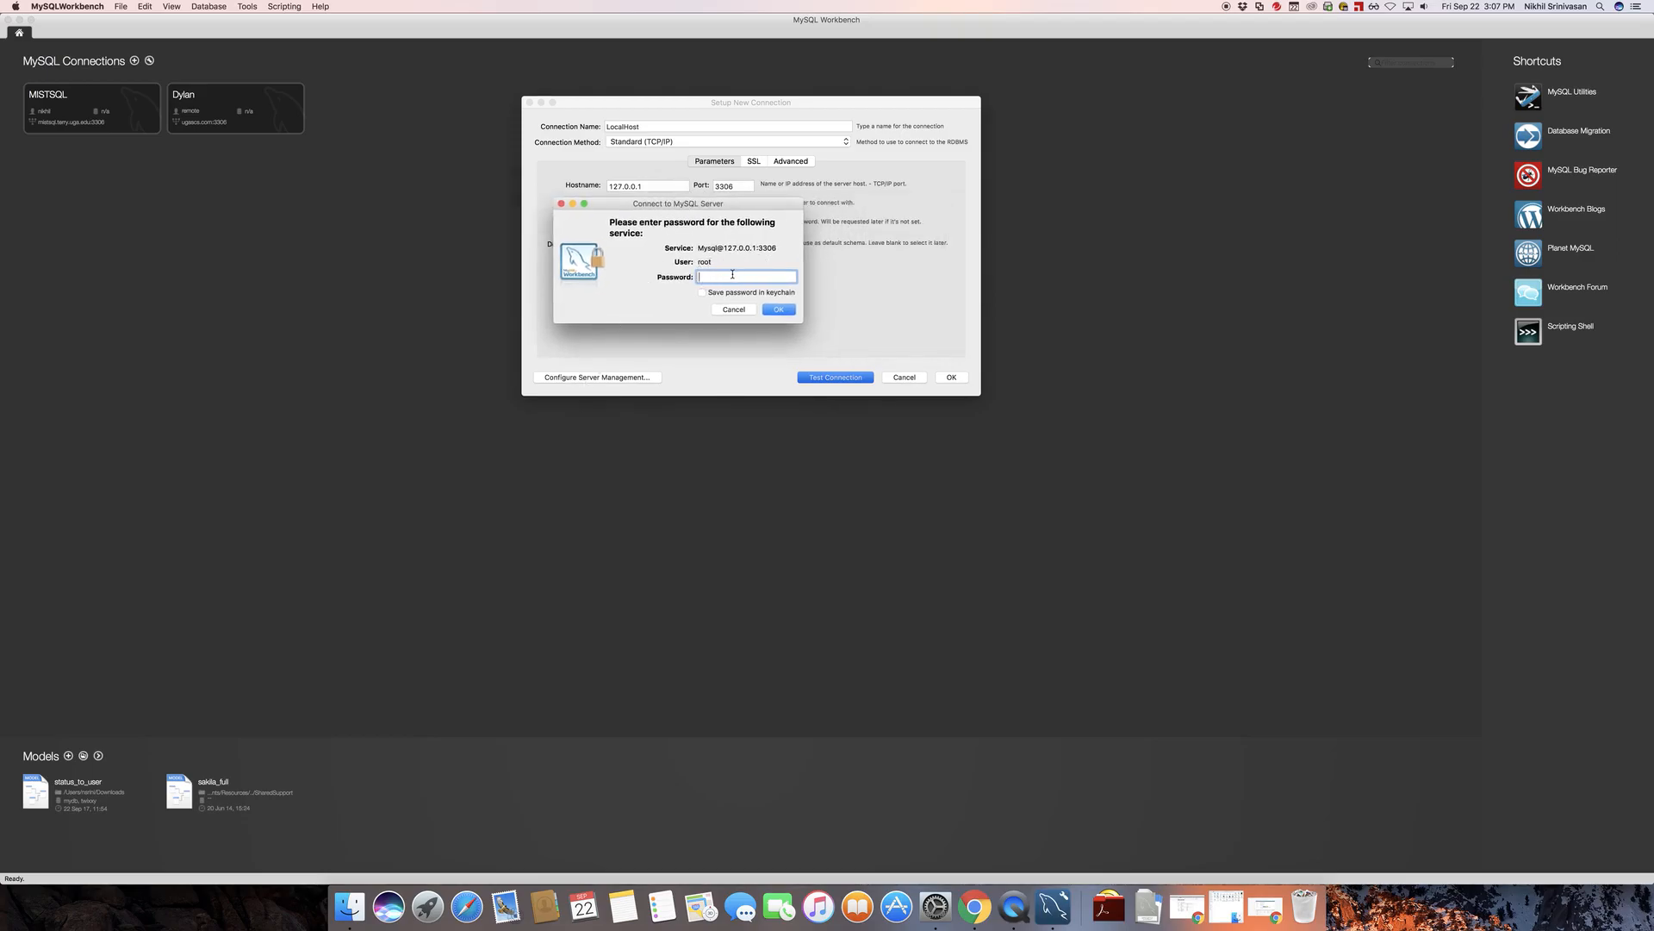
# Open the temporary password screenshot from the Desktop folder in Finder and place it beside the server password prompt
pyautogui.click(350, 907)
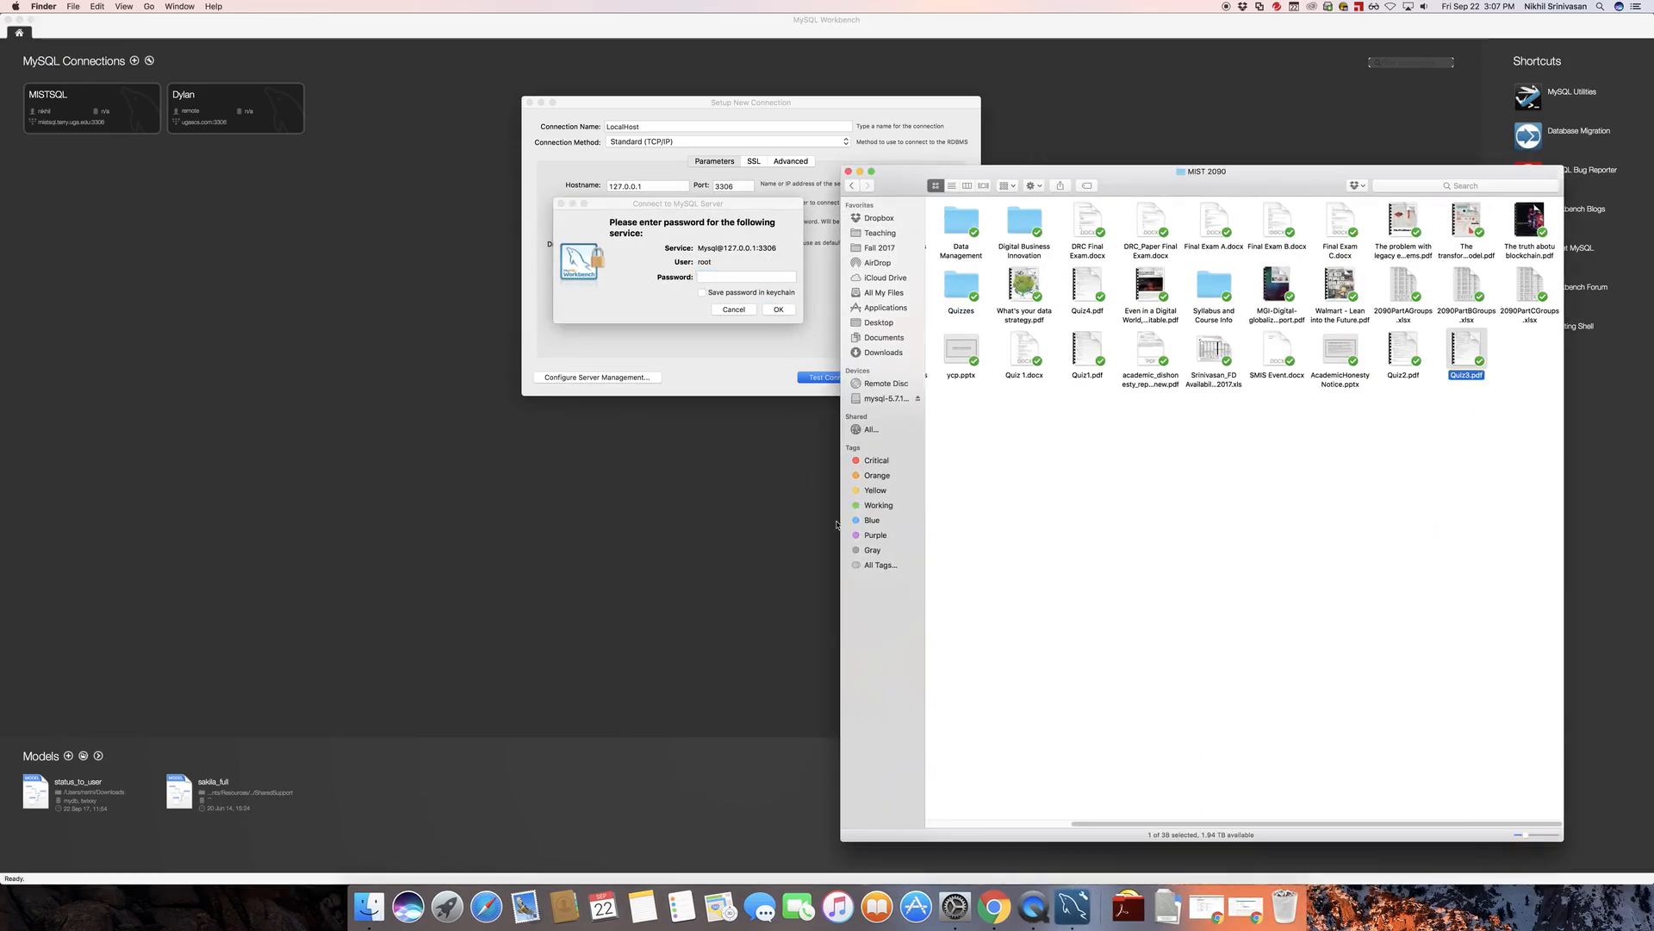
pyautogui.click(890, 323)
pyautogui.doubleClick(997, 251)
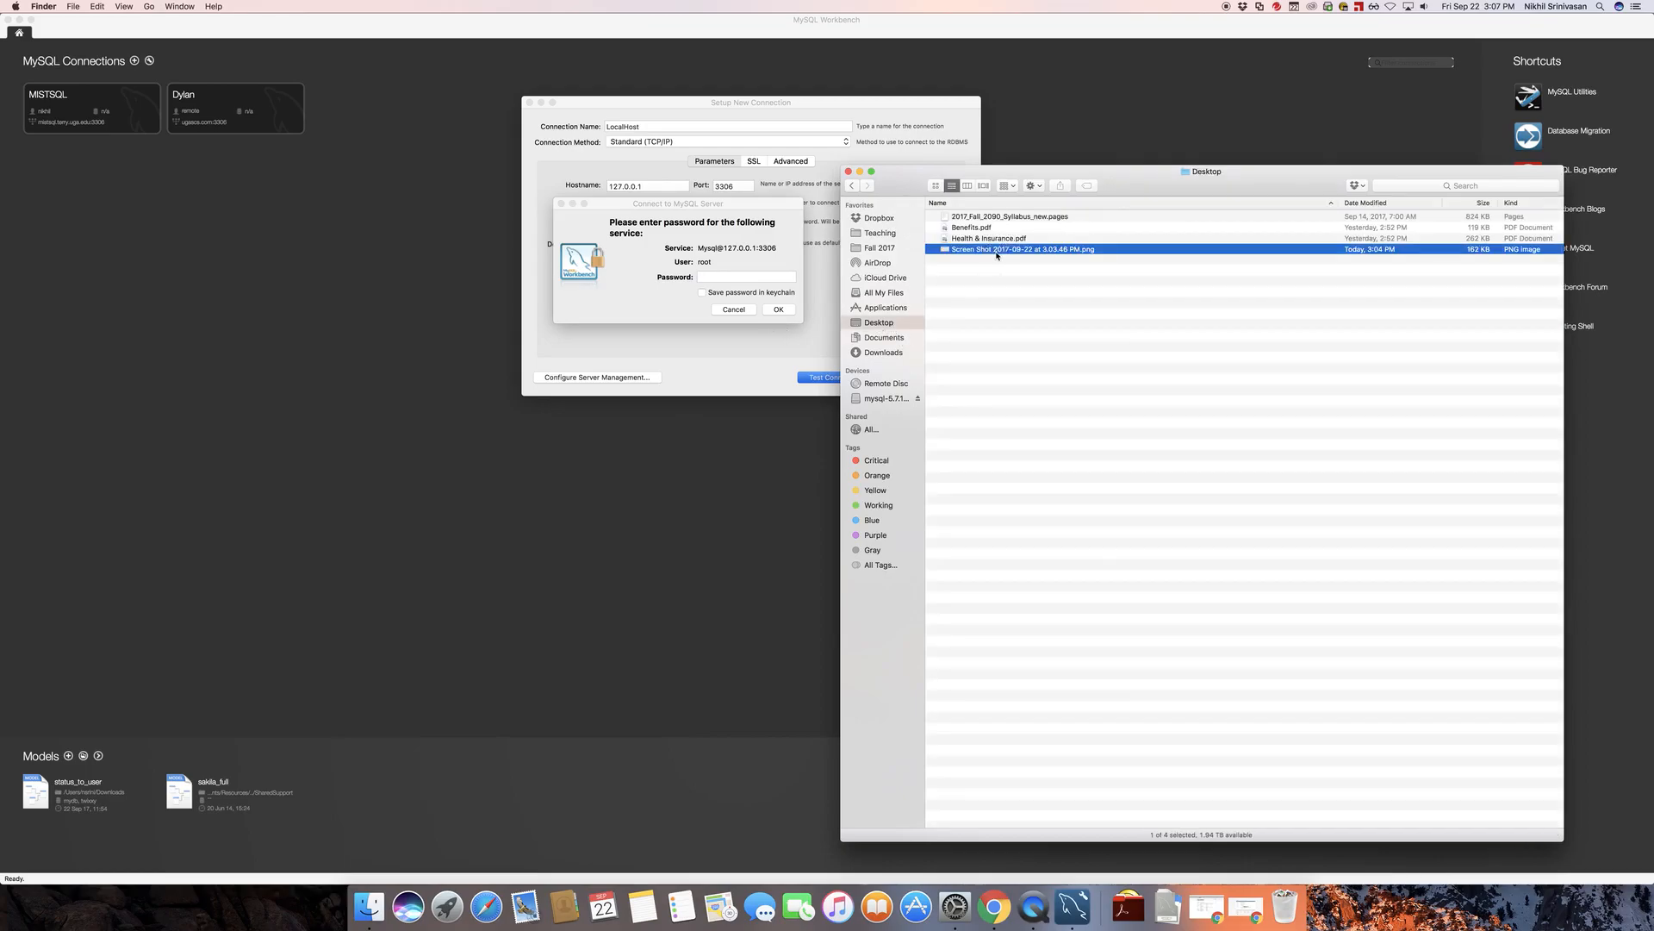
pyautogui.click(860, 173)
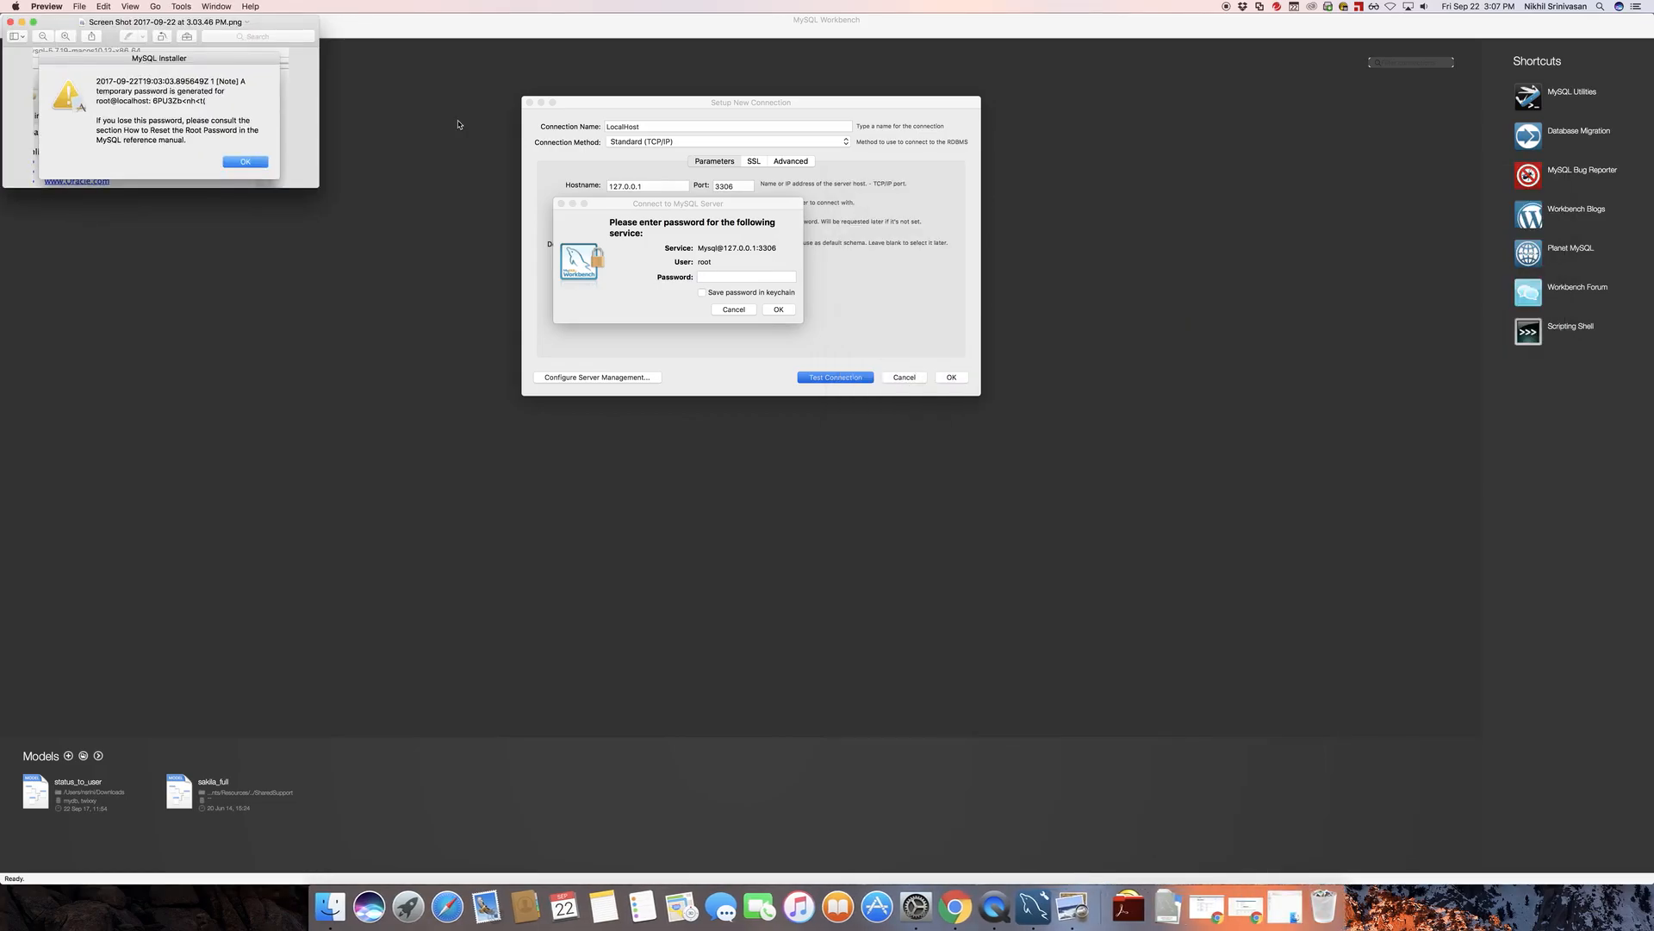
pyautogui.moveTo(146, 16); pyautogui.dragTo(1126, 183)
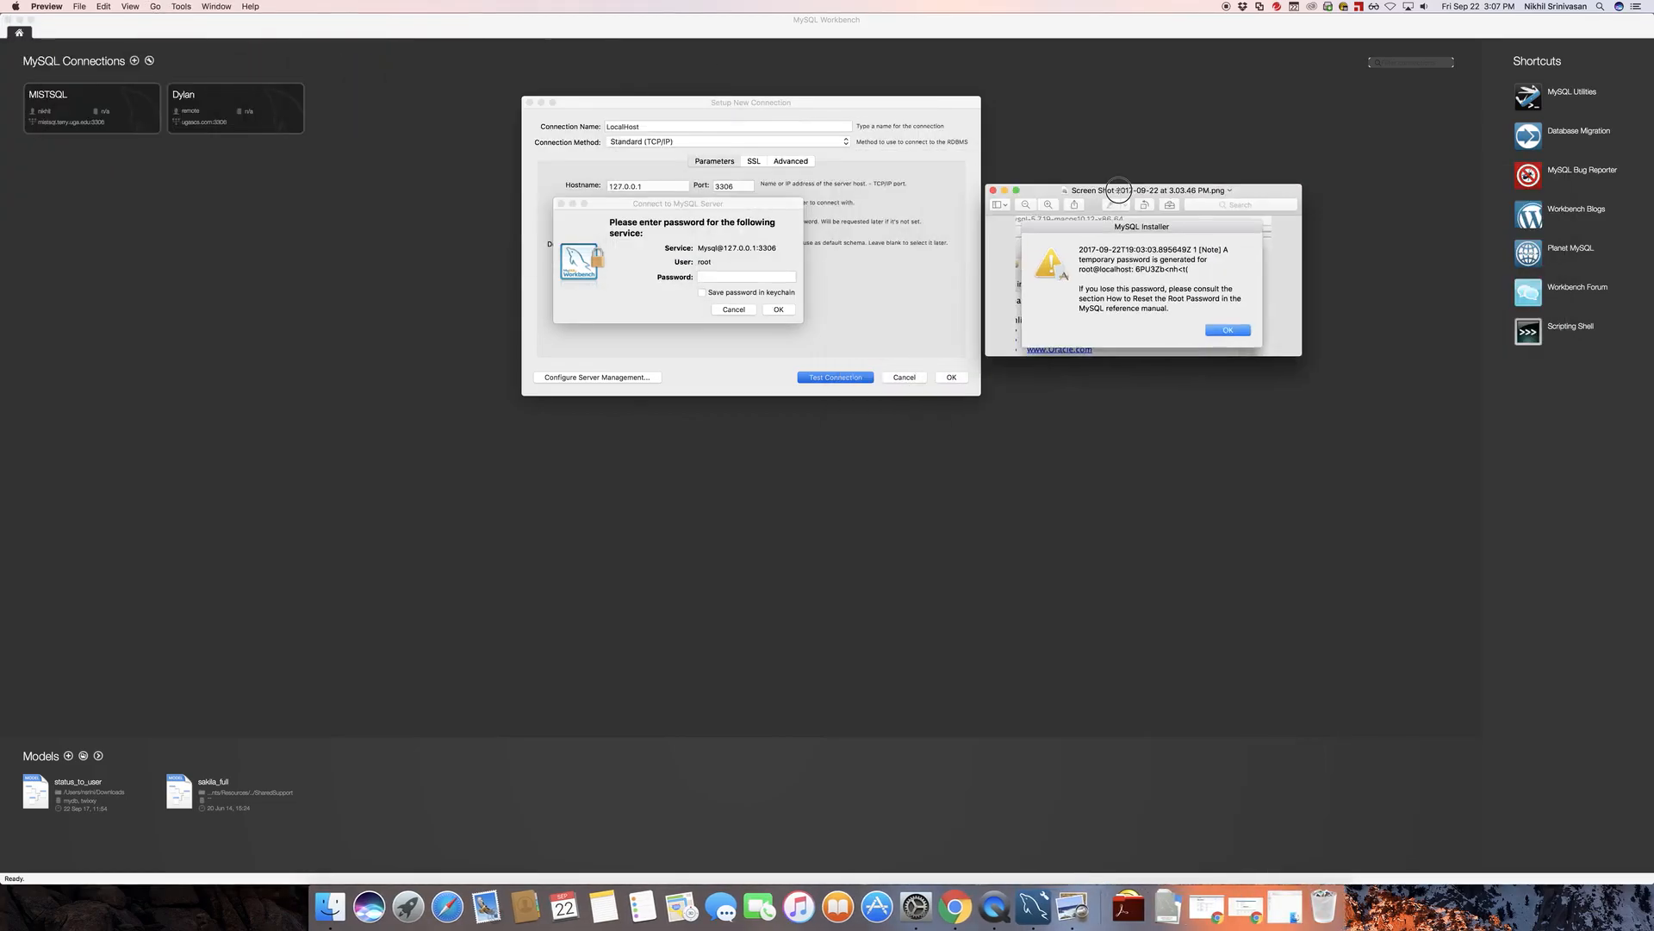
# Enter the temporary root password from the screenshot in the MySQL server password prompt and submit it
pyautogui.click(709, 278)
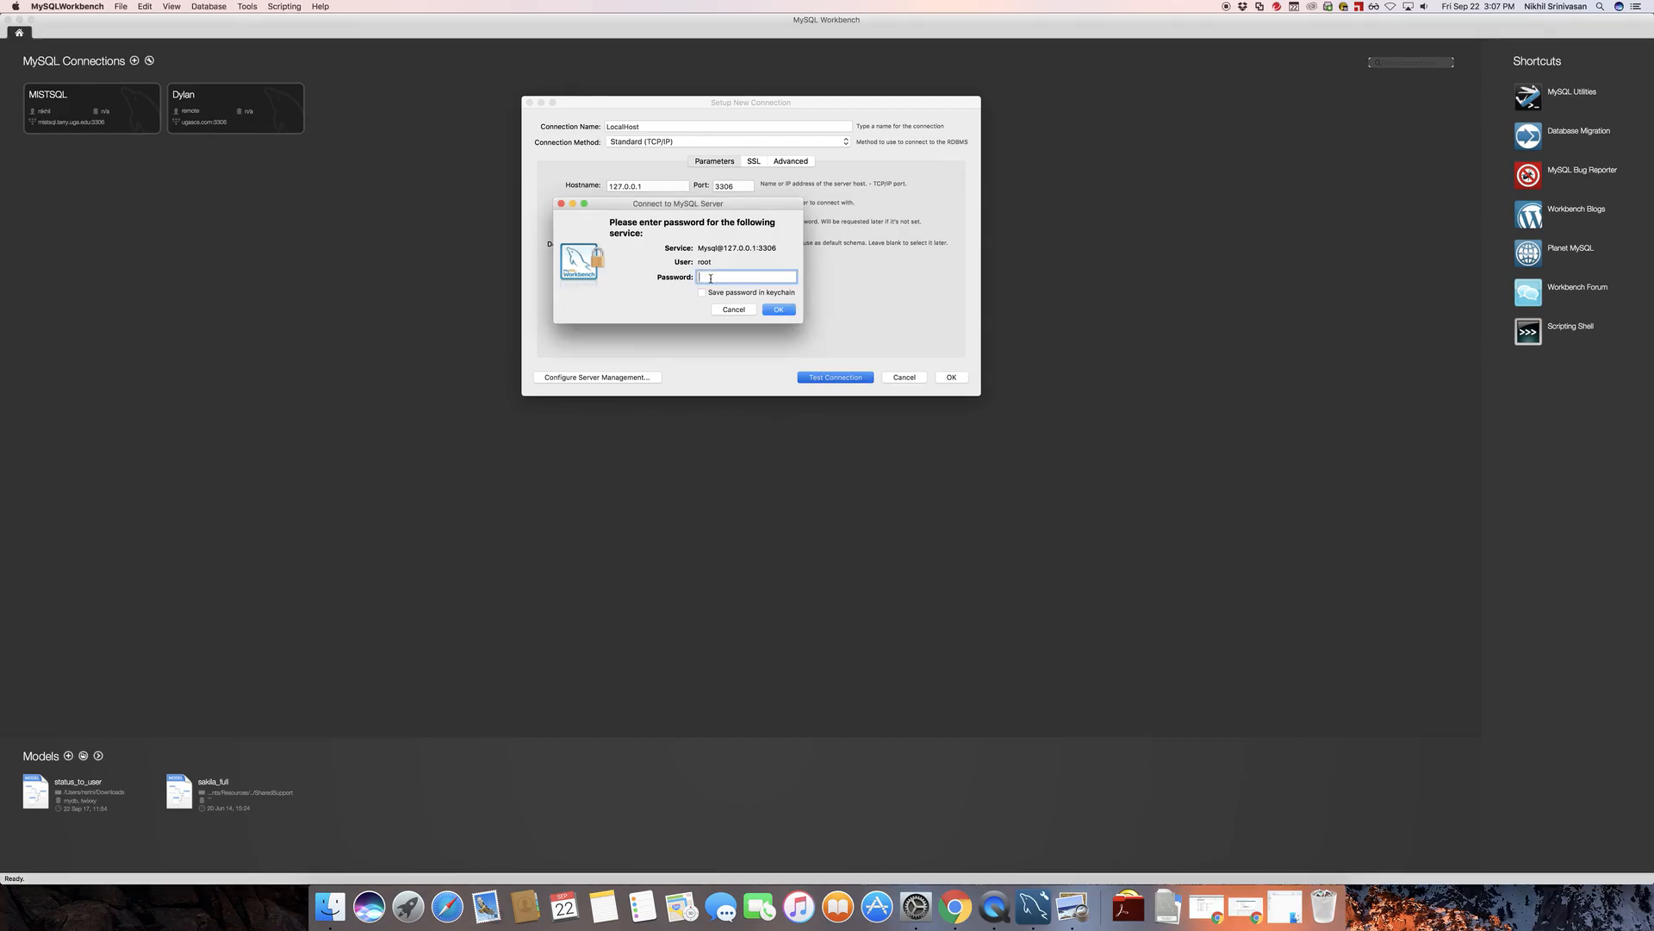
pyautogui.press('super+Tab')
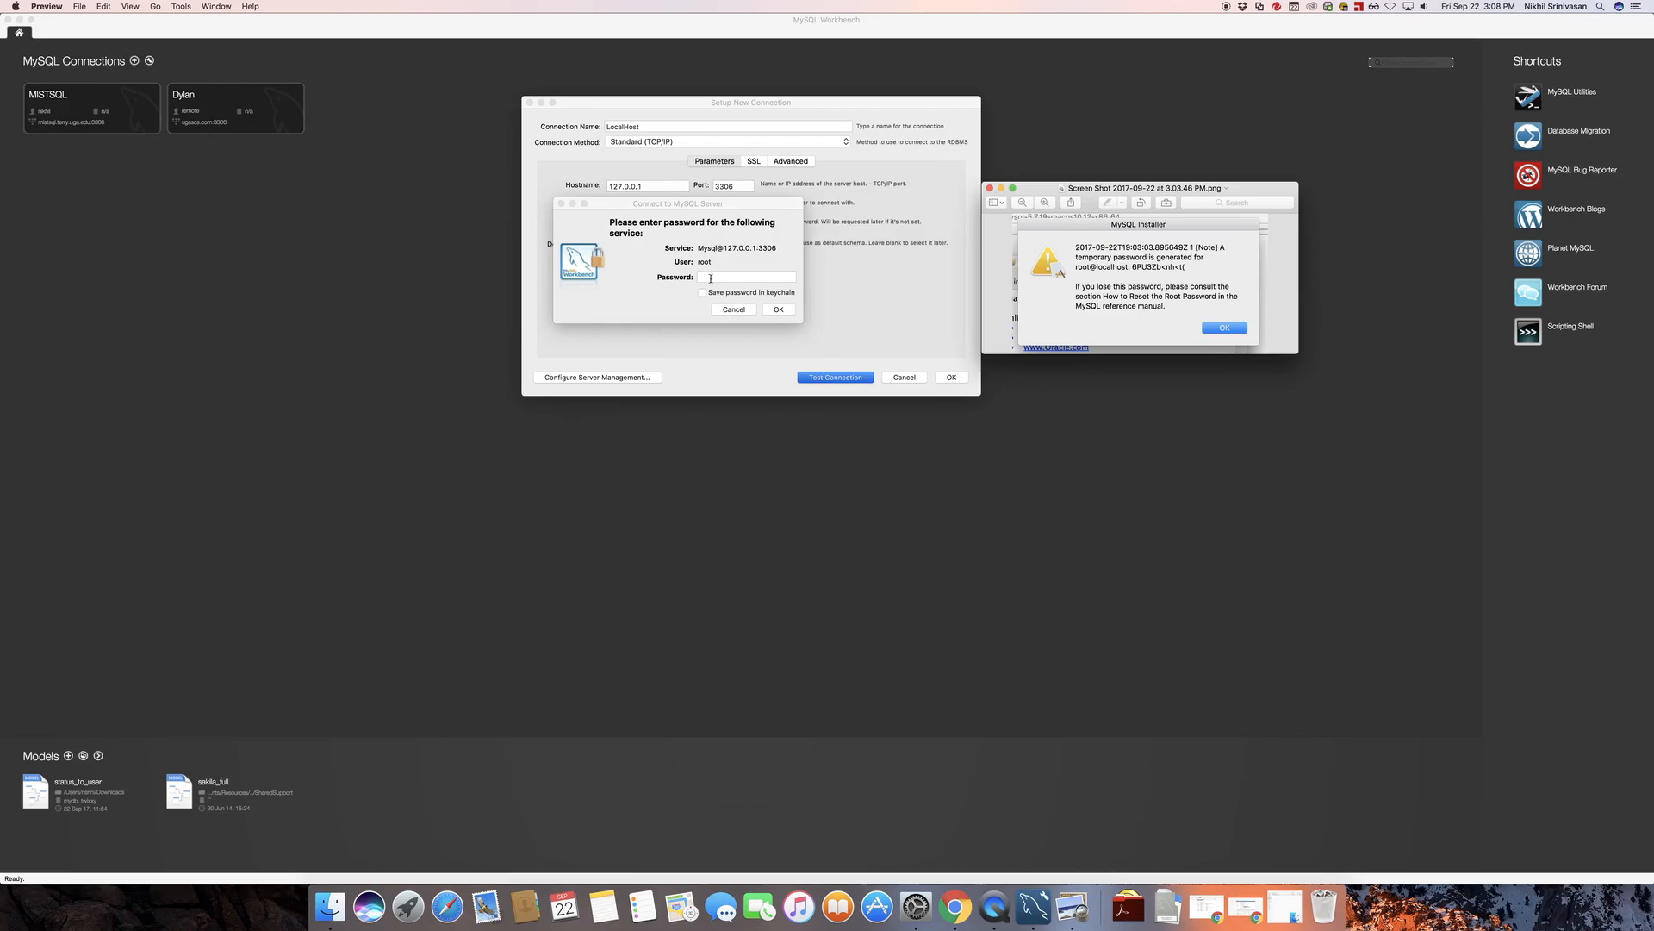
pyautogui.press('super+Tab')
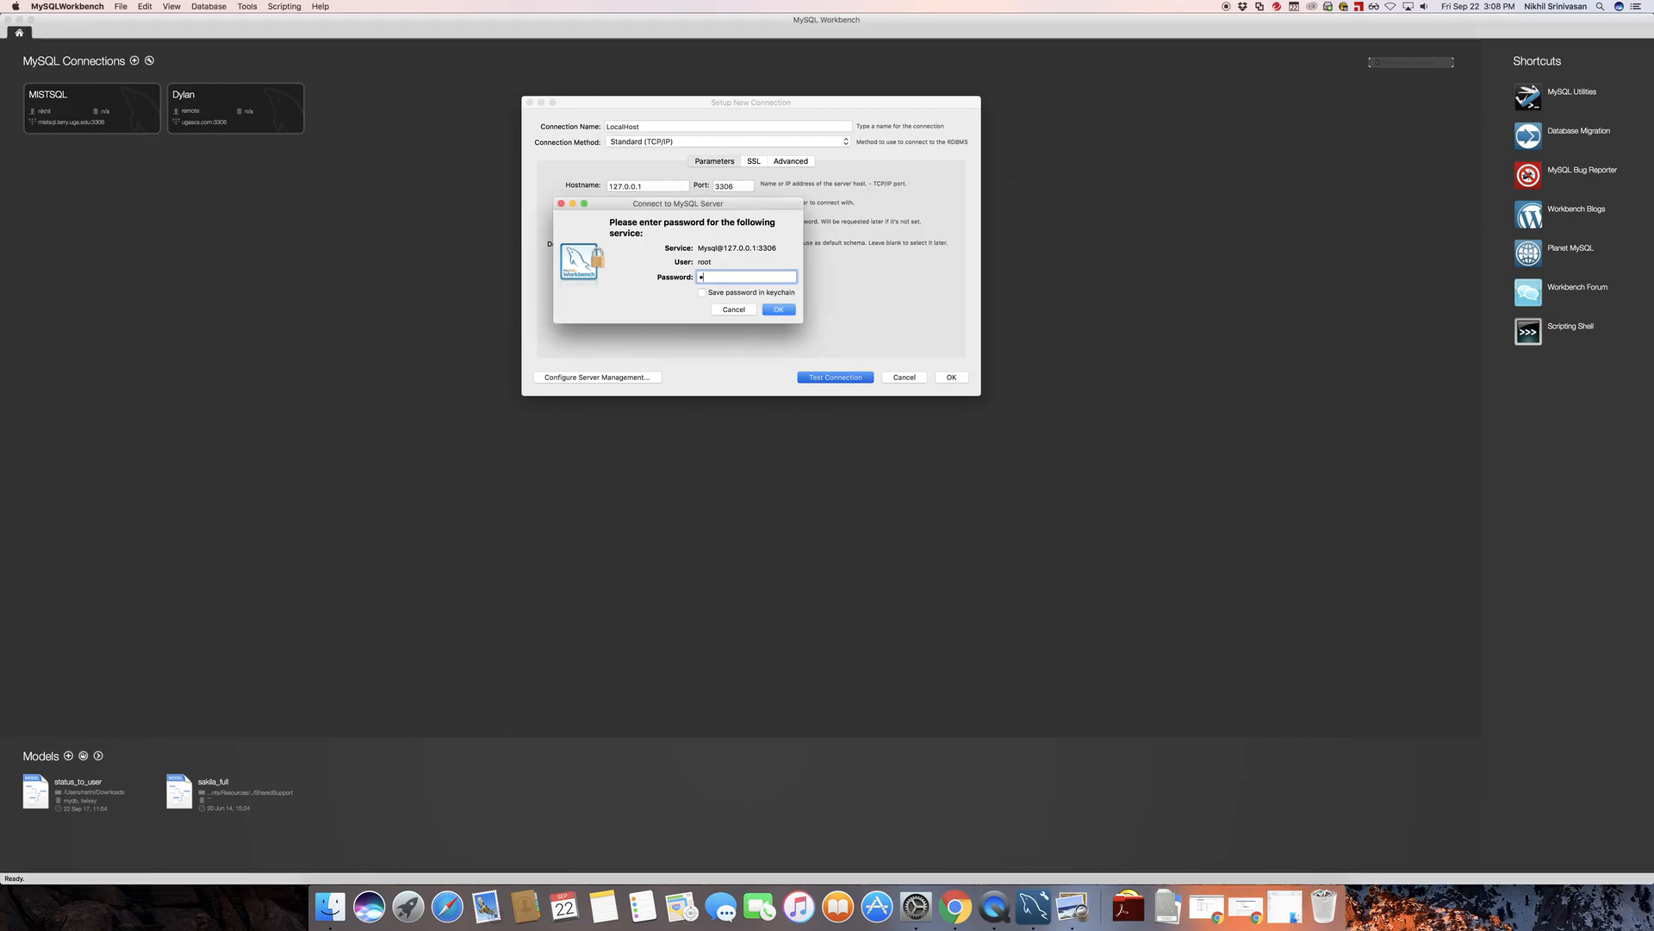
pyautogui.press('super+Tab')
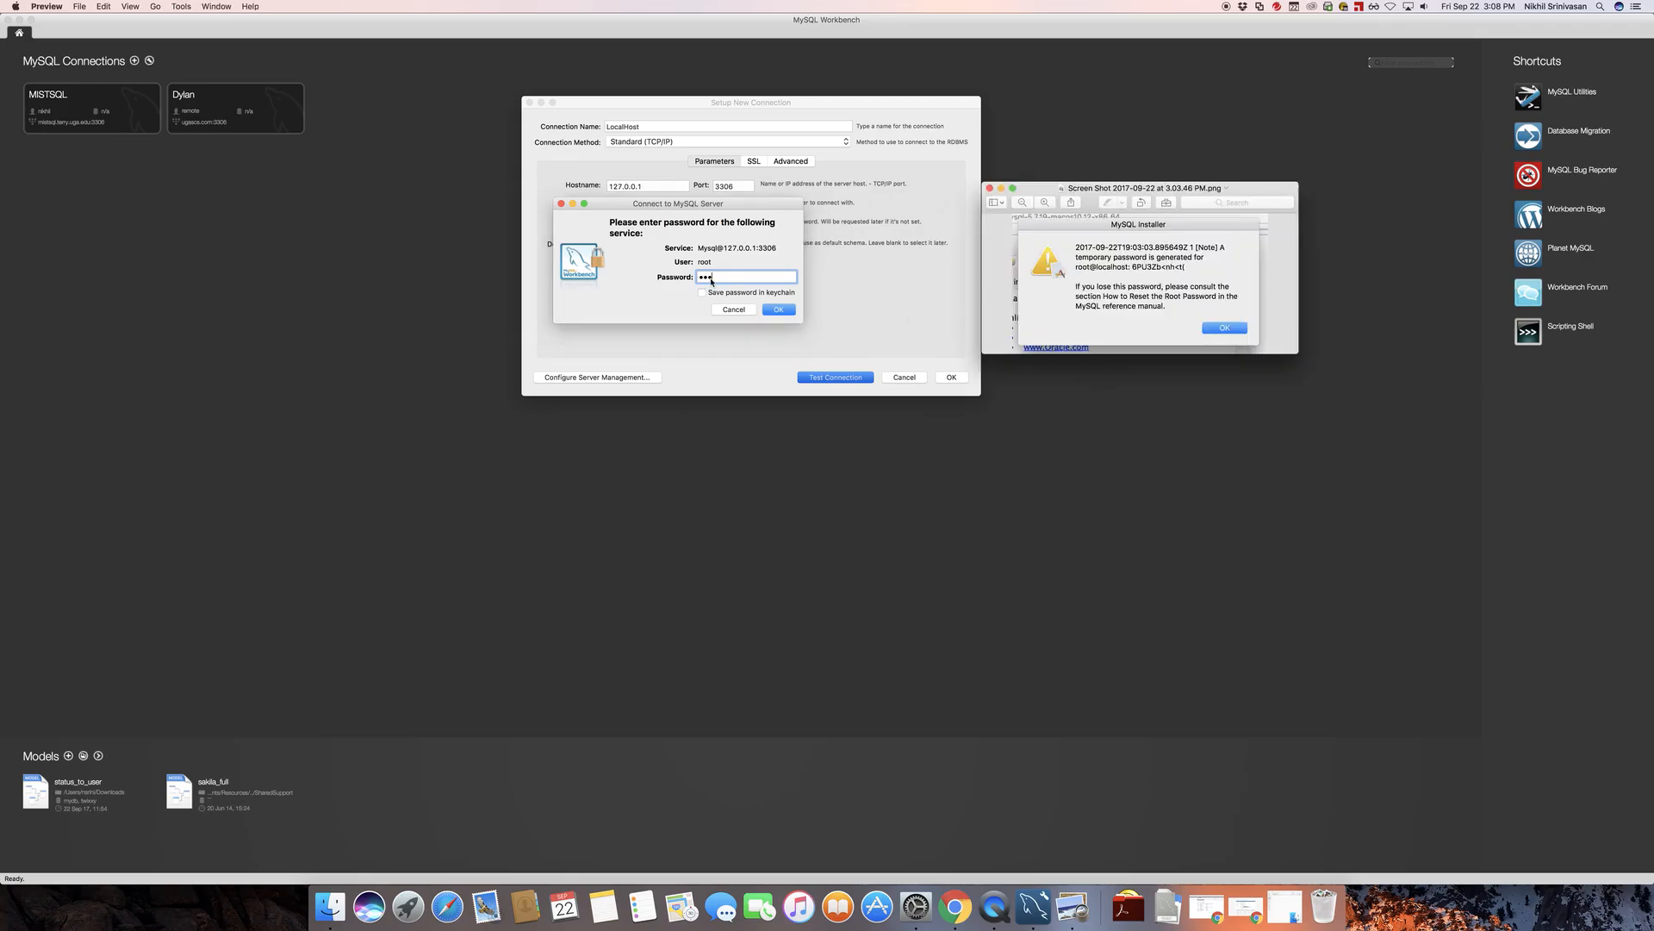
pyautogui.click(711, 279)
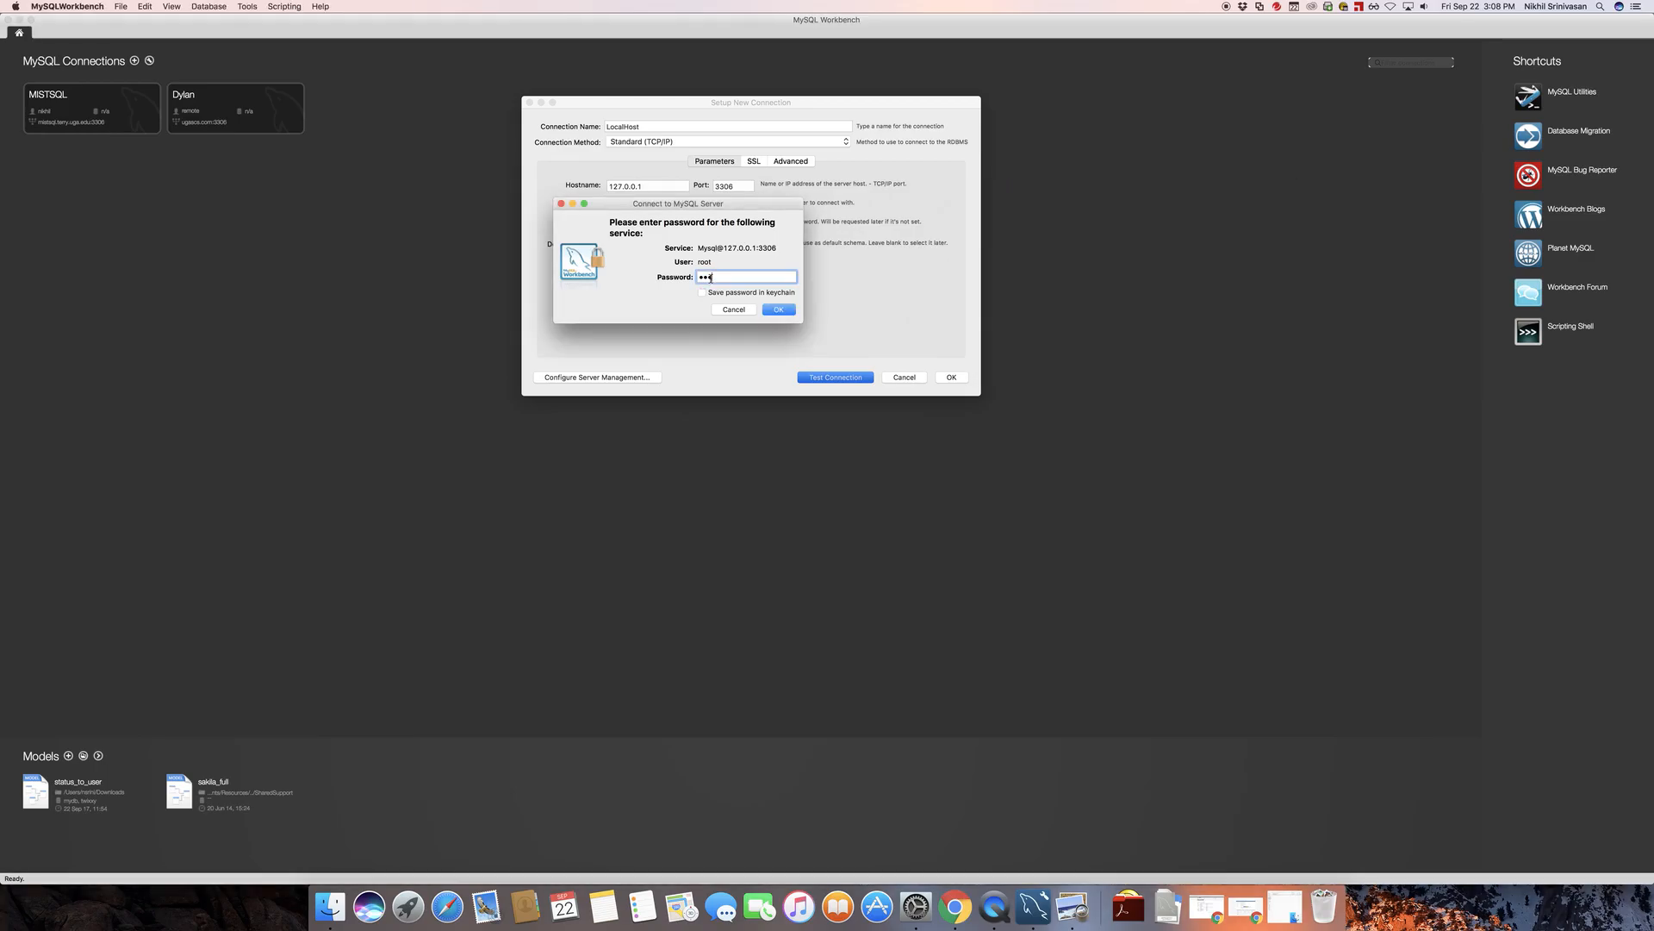
pyautogui.write('t')
pyautogui.press('super+Tab')
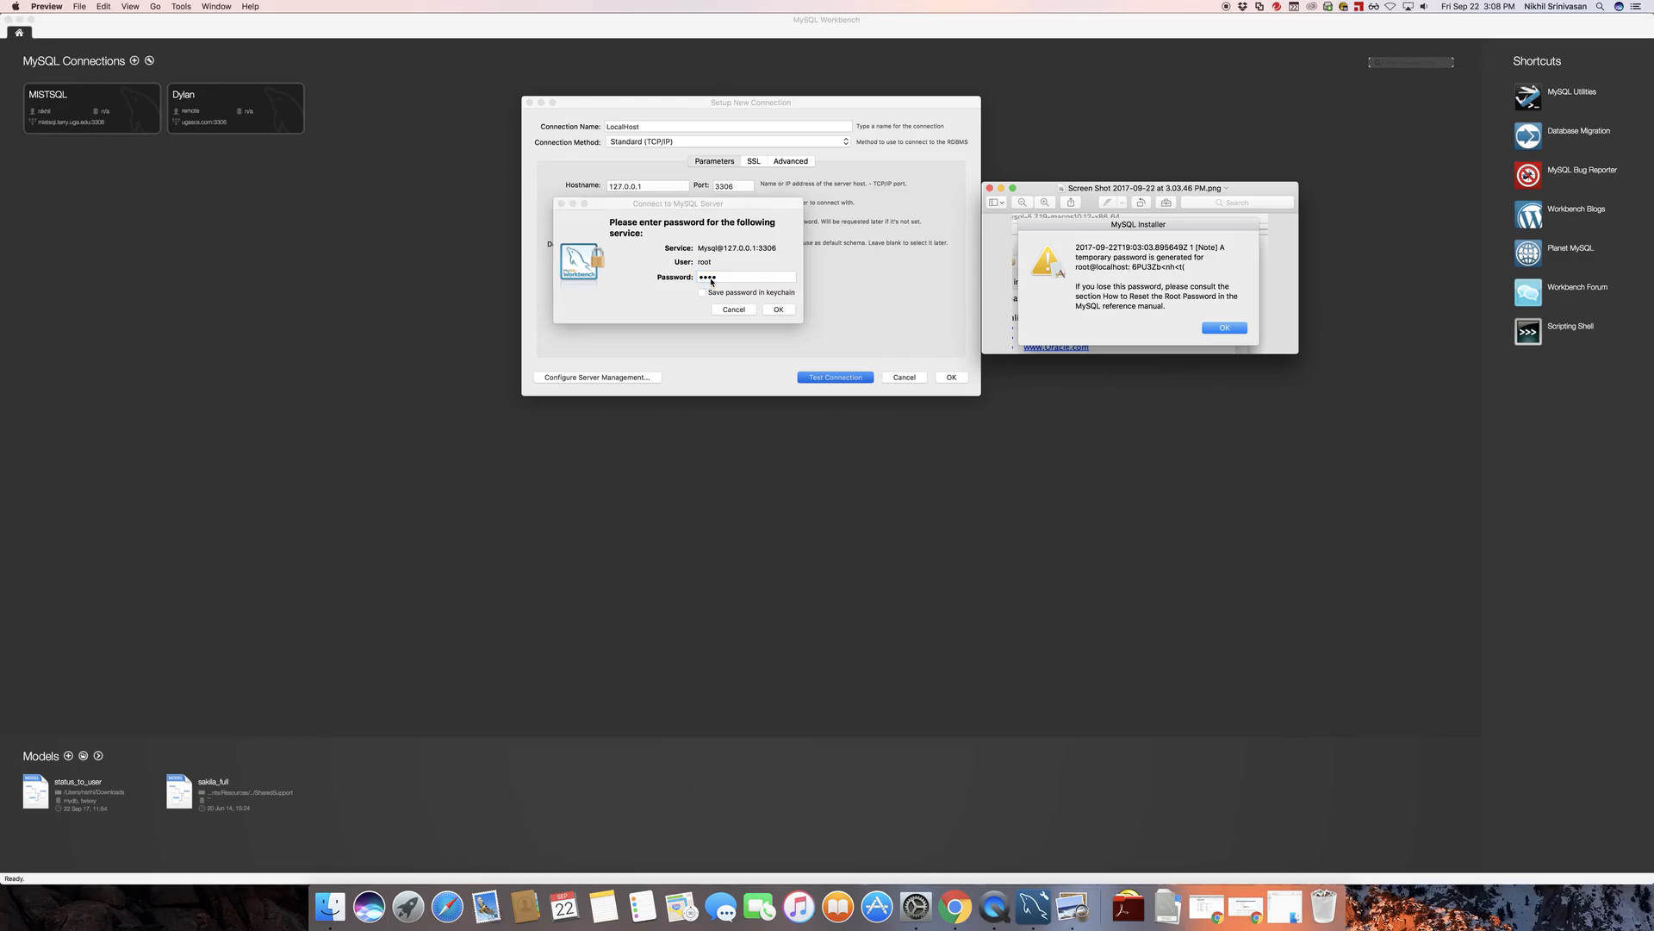
pyautogui.click(711, 279)
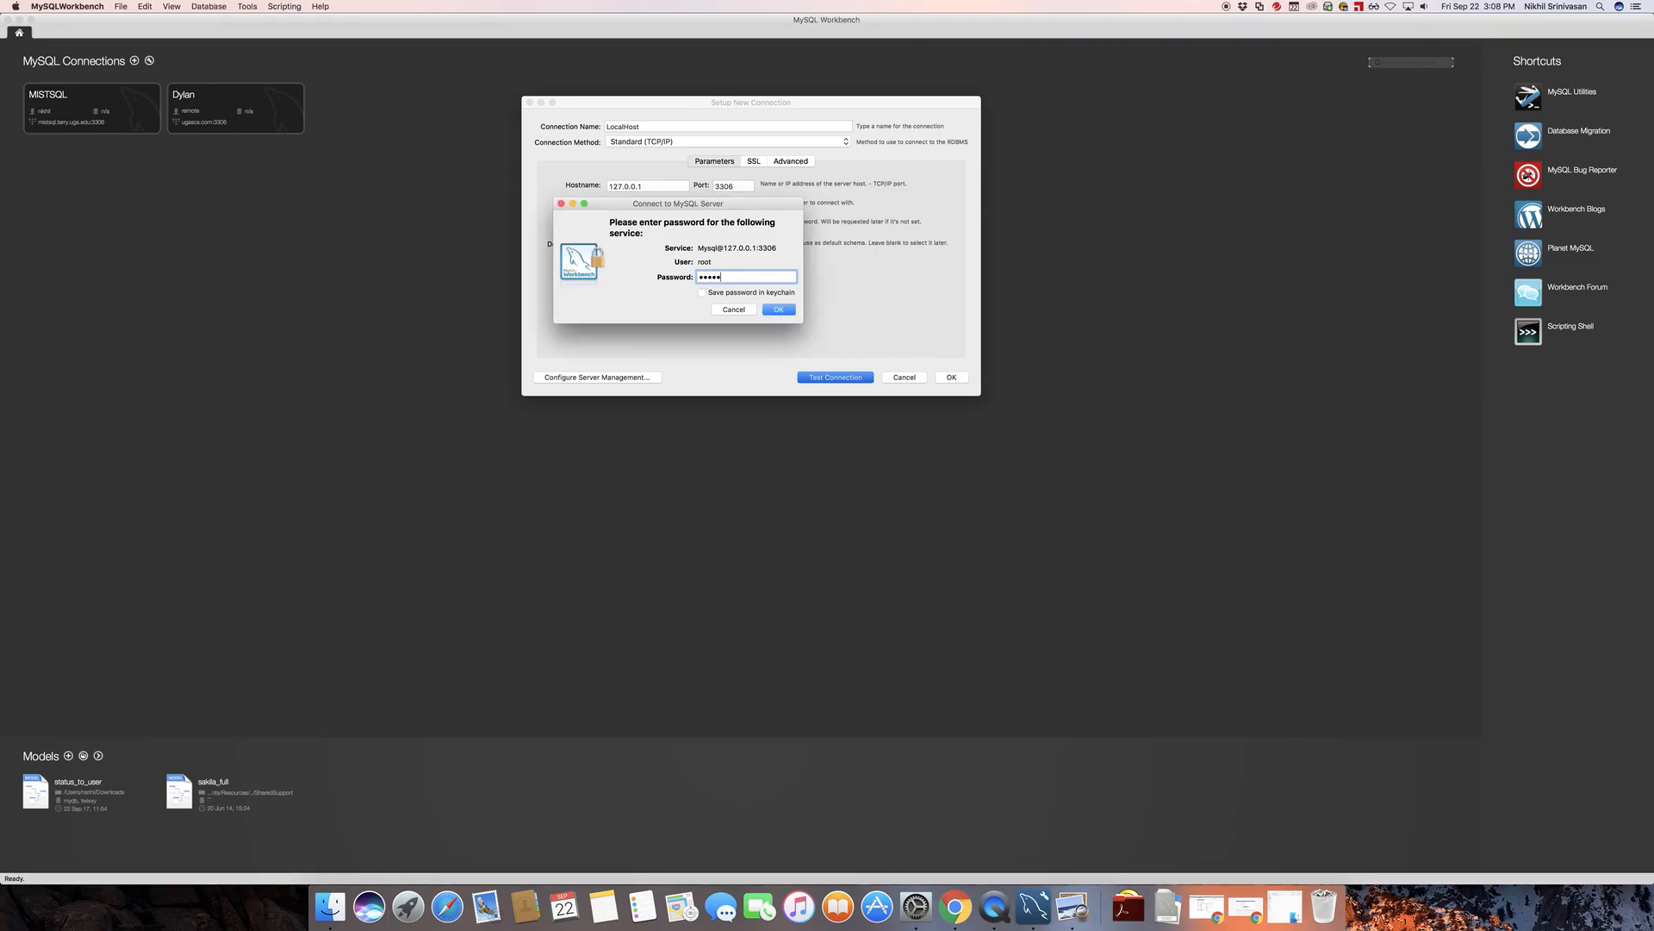
pyautogui.press('super+Tab')
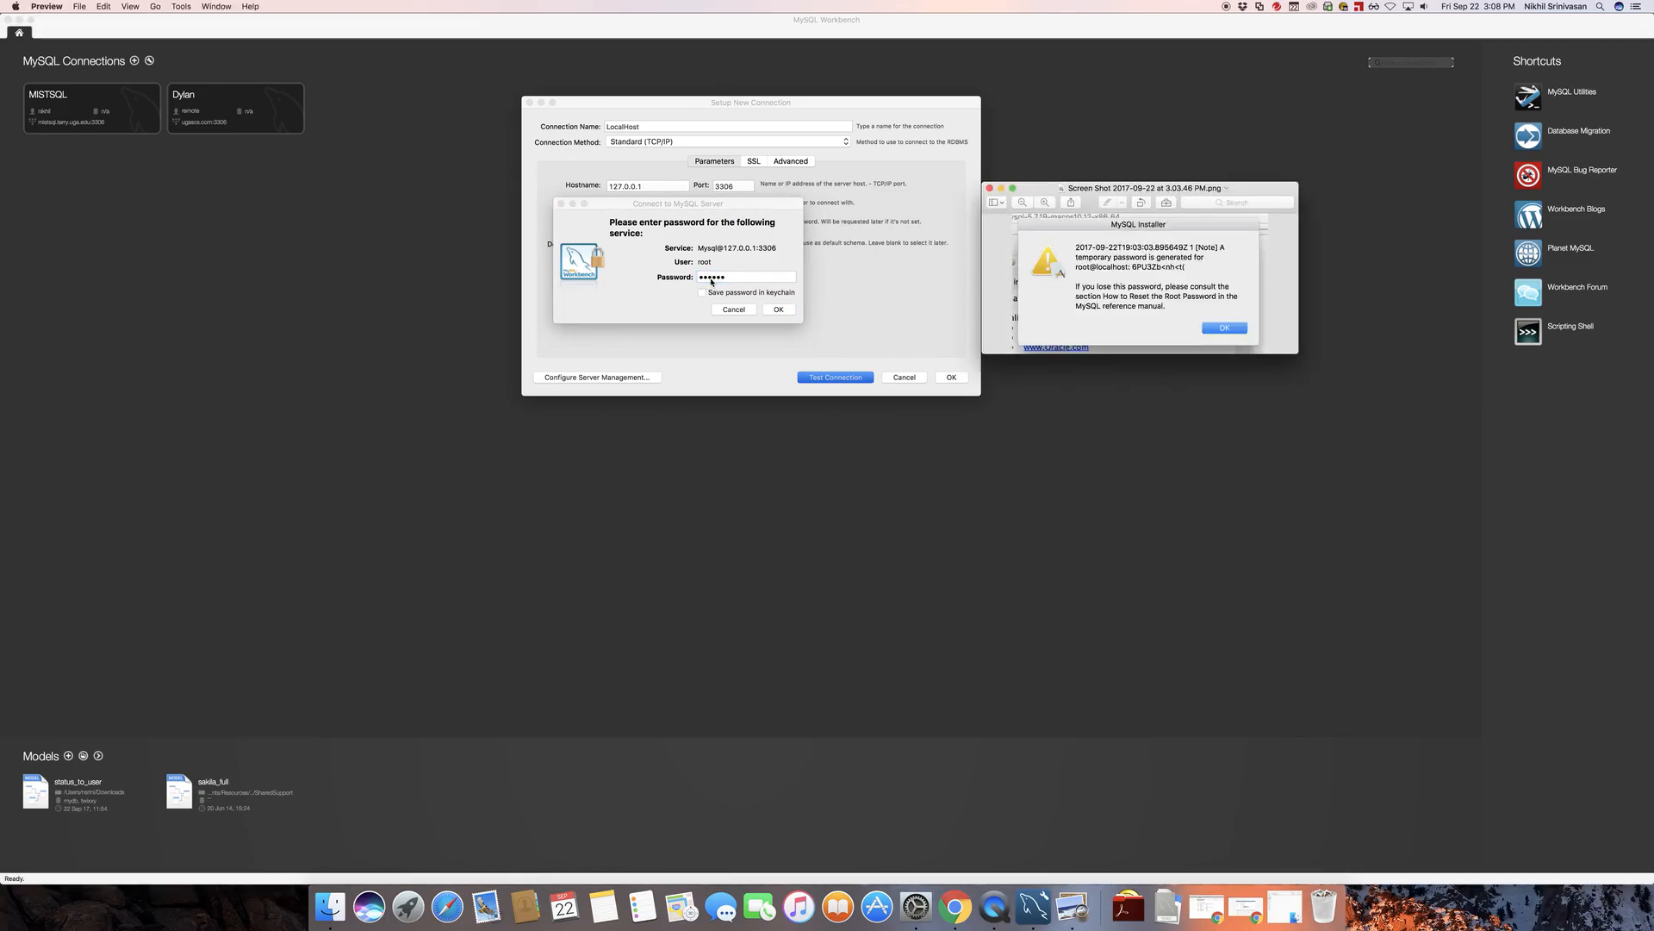
pyautogui.click(711, 278)
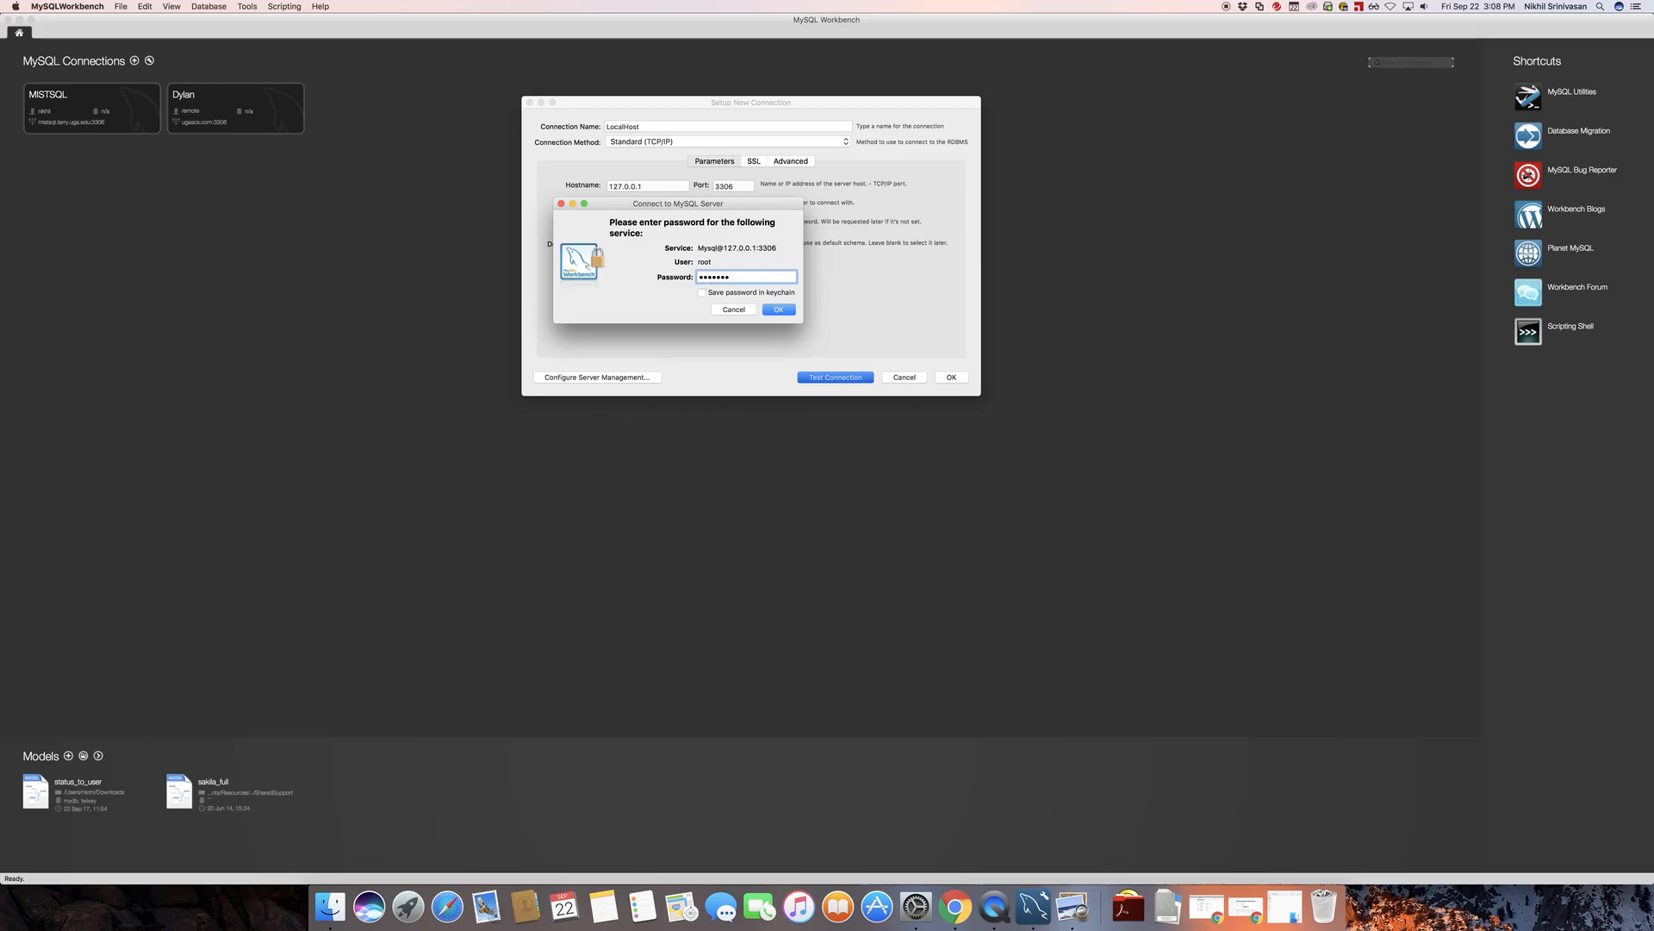
pyautogui.press('super+Tab')
pyautogui.click(711, 278)
pyautogui.press('super+Tab')
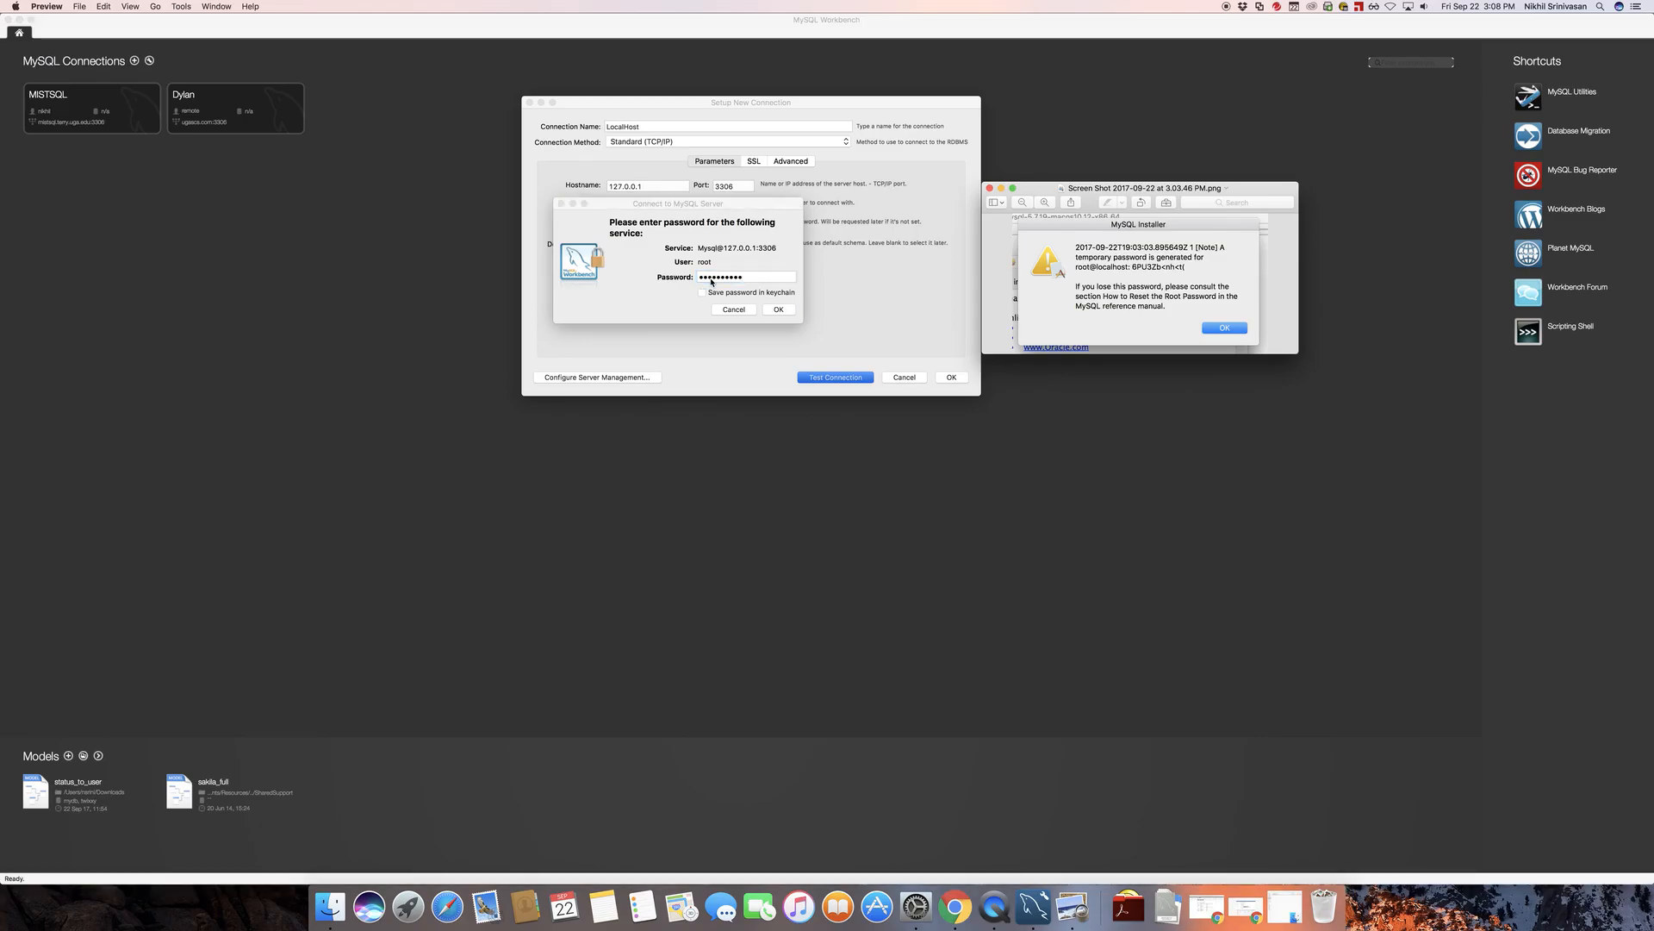
pyautogui.click(711, 279)
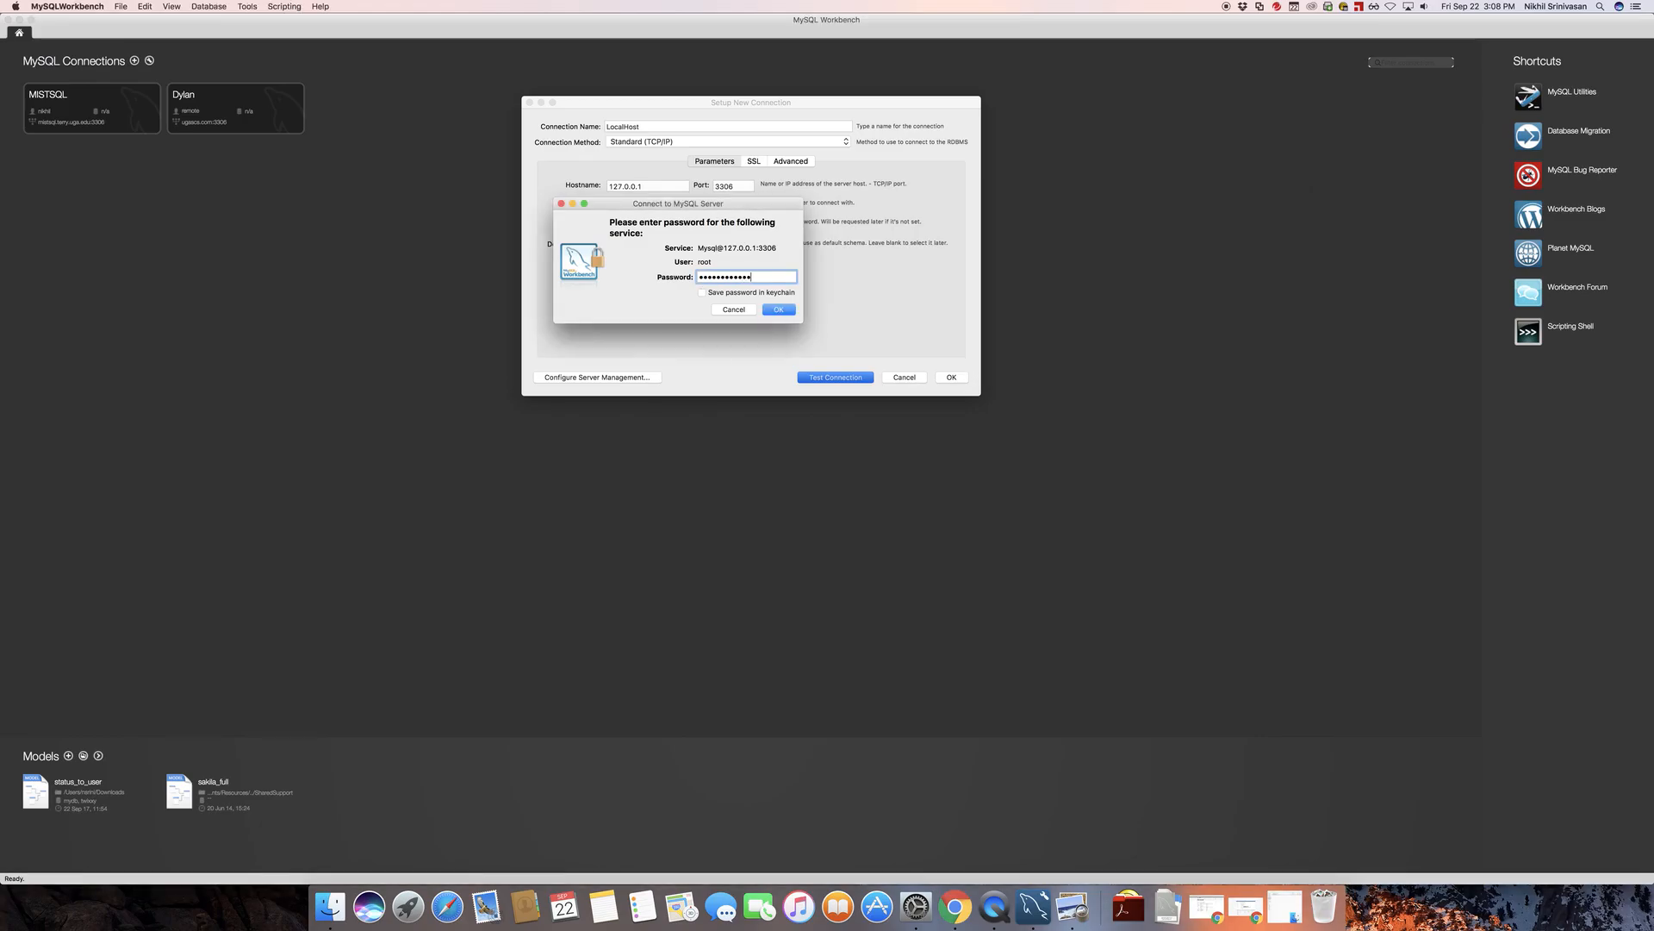
pyautogui.click(778, 309)
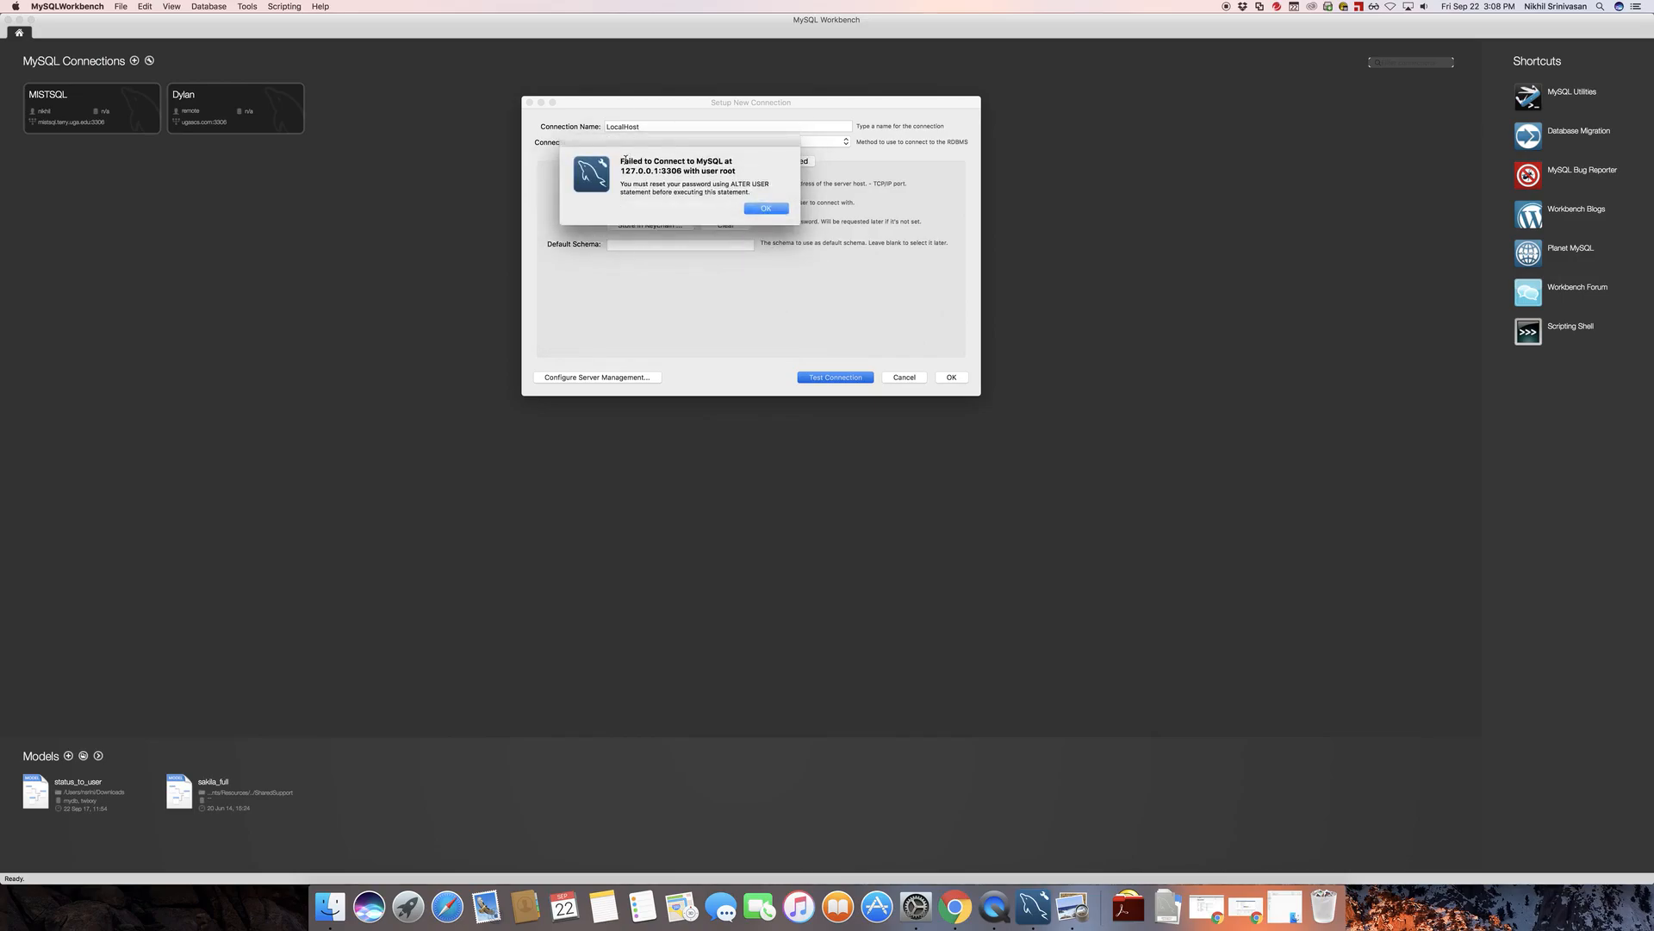
# Read the connection test message and dismiss it
pyautogui.moveTo(622, 161); pyautogui.dragTo(732, 170)
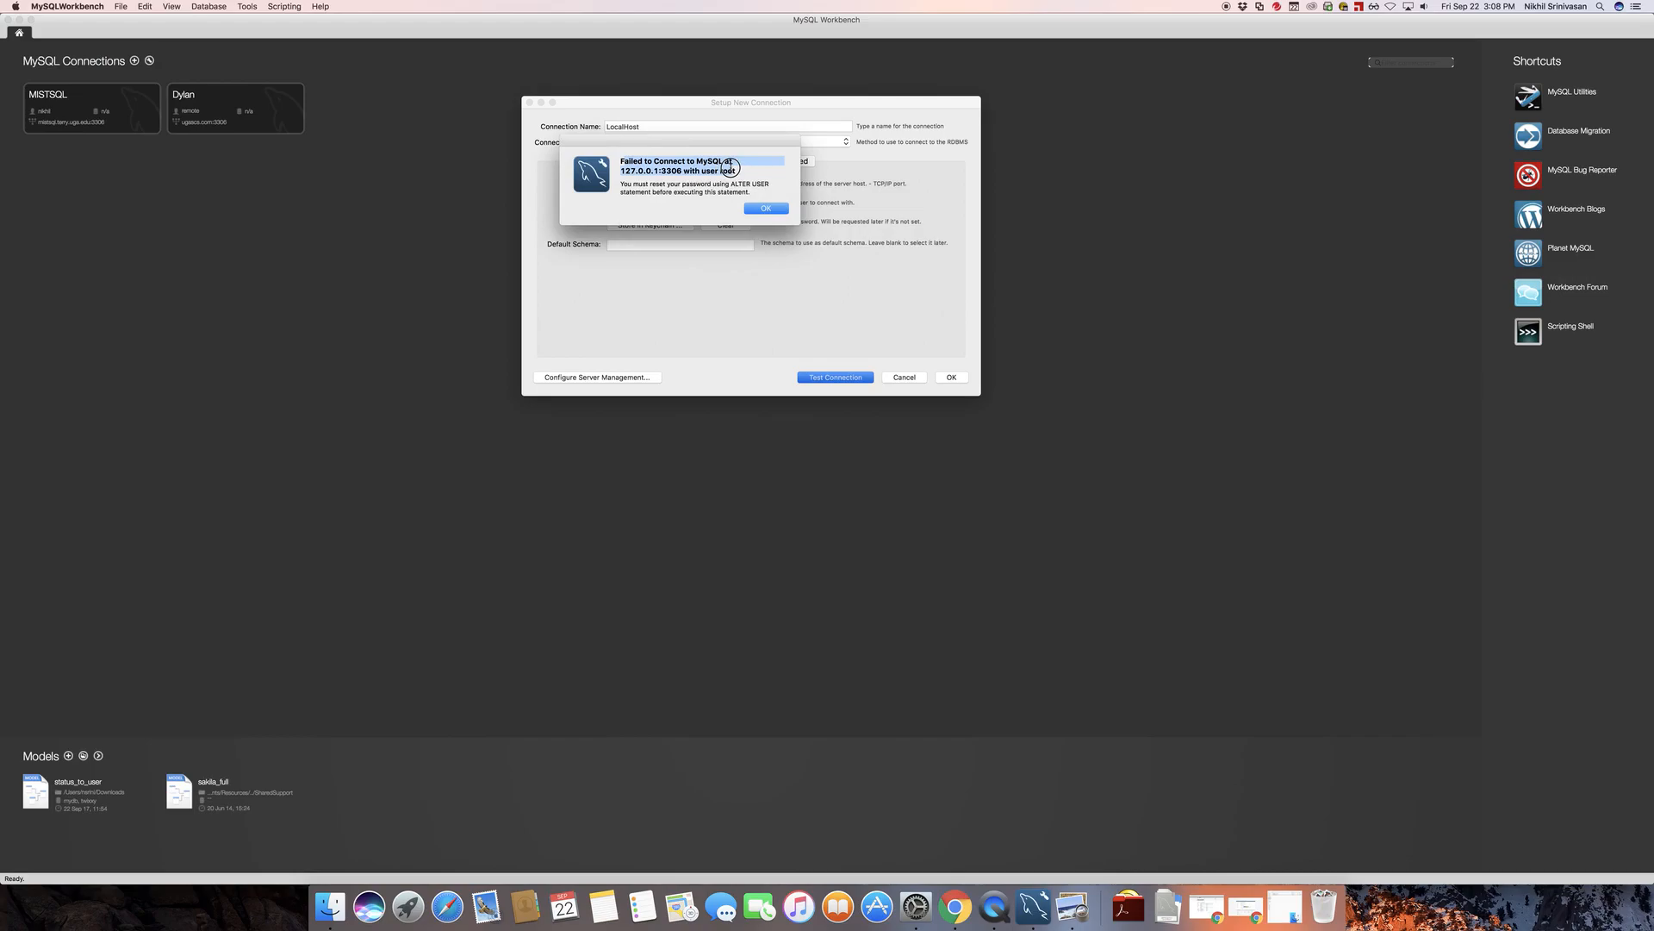
pyautogui.moveTo(642, 185); pyautogui.dragTo(773, 199)
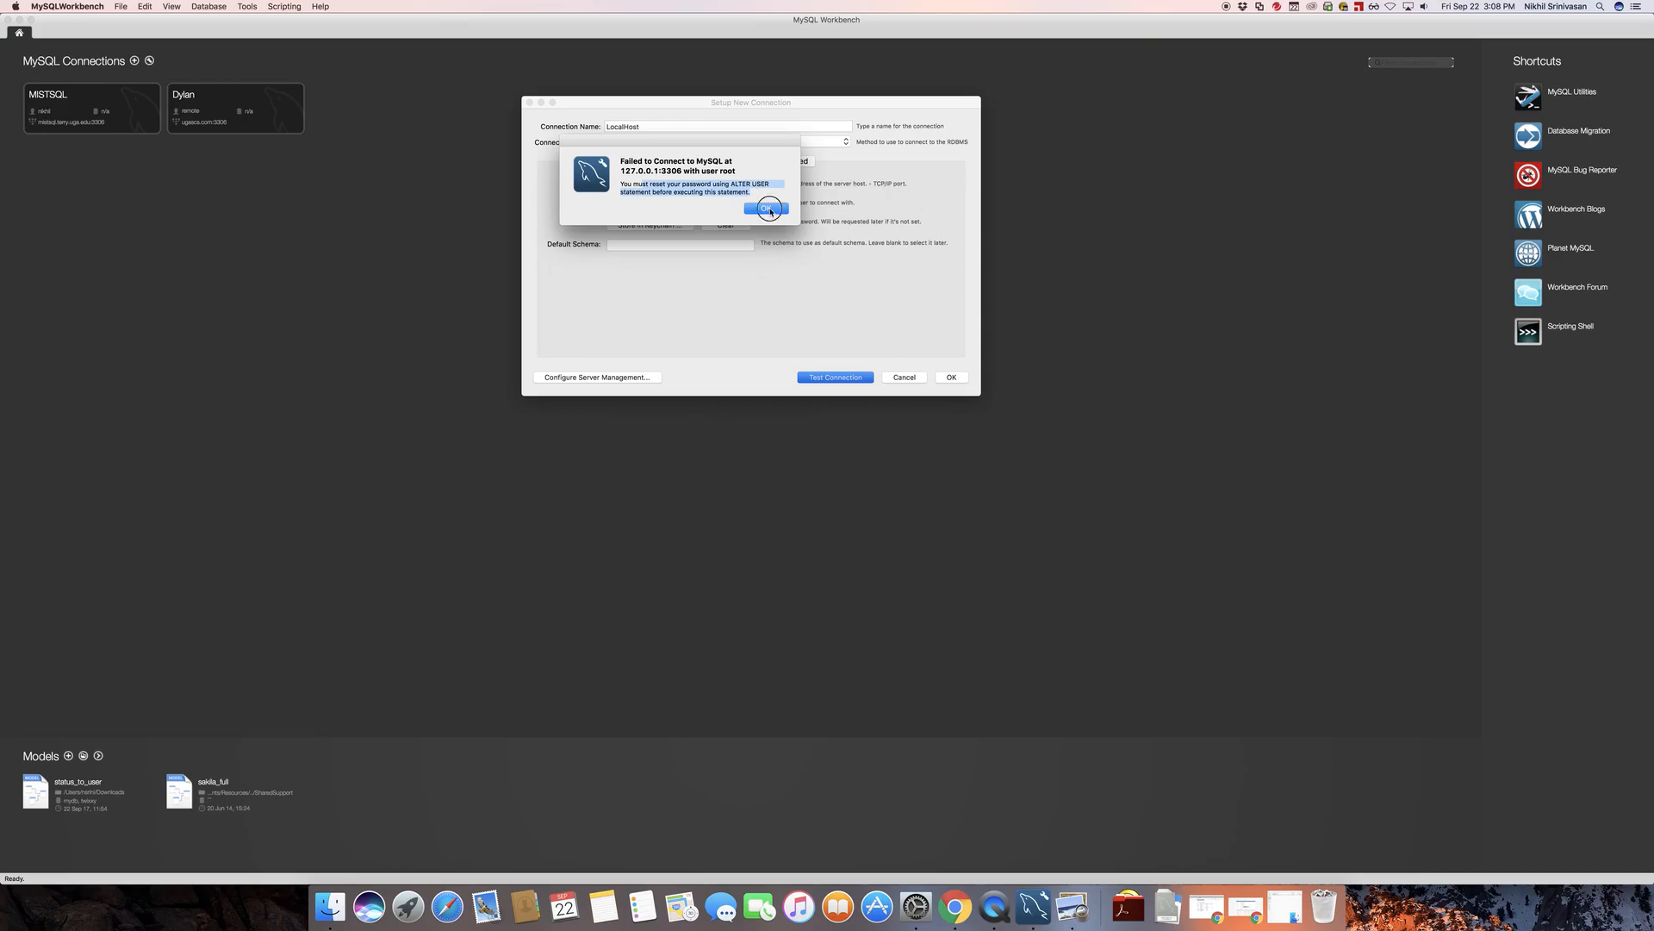
pyautogui.click(766, 208)
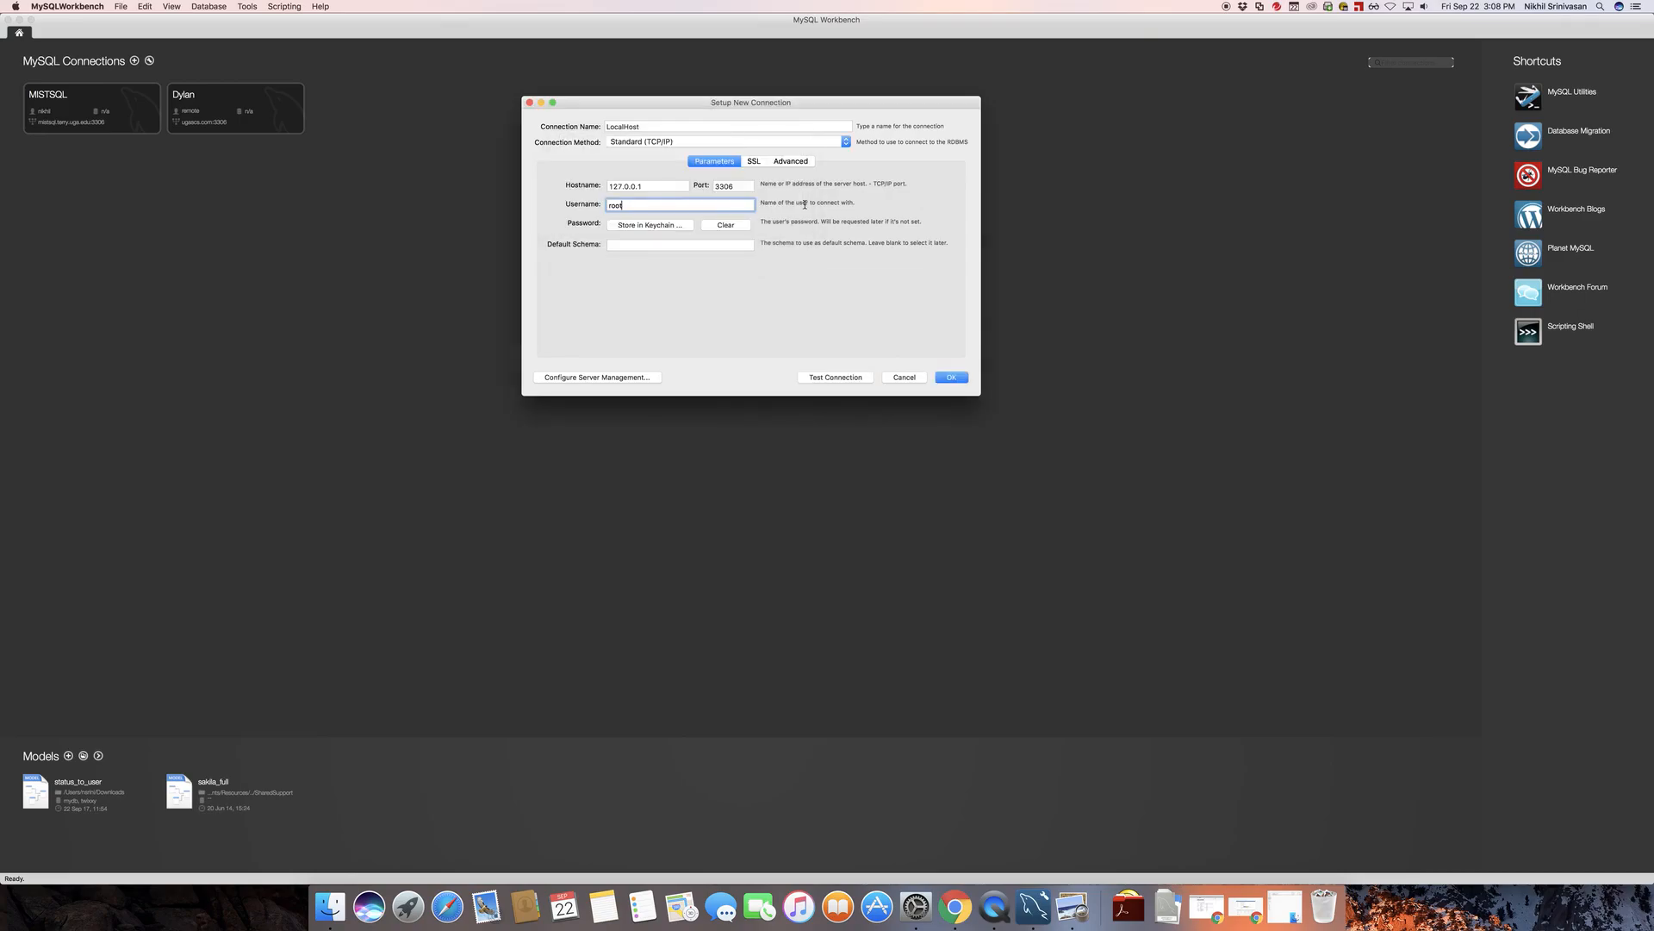
# Try to save the LocalHost connection setup, then read and close the message dialog
pyautogui.click(954, 383)
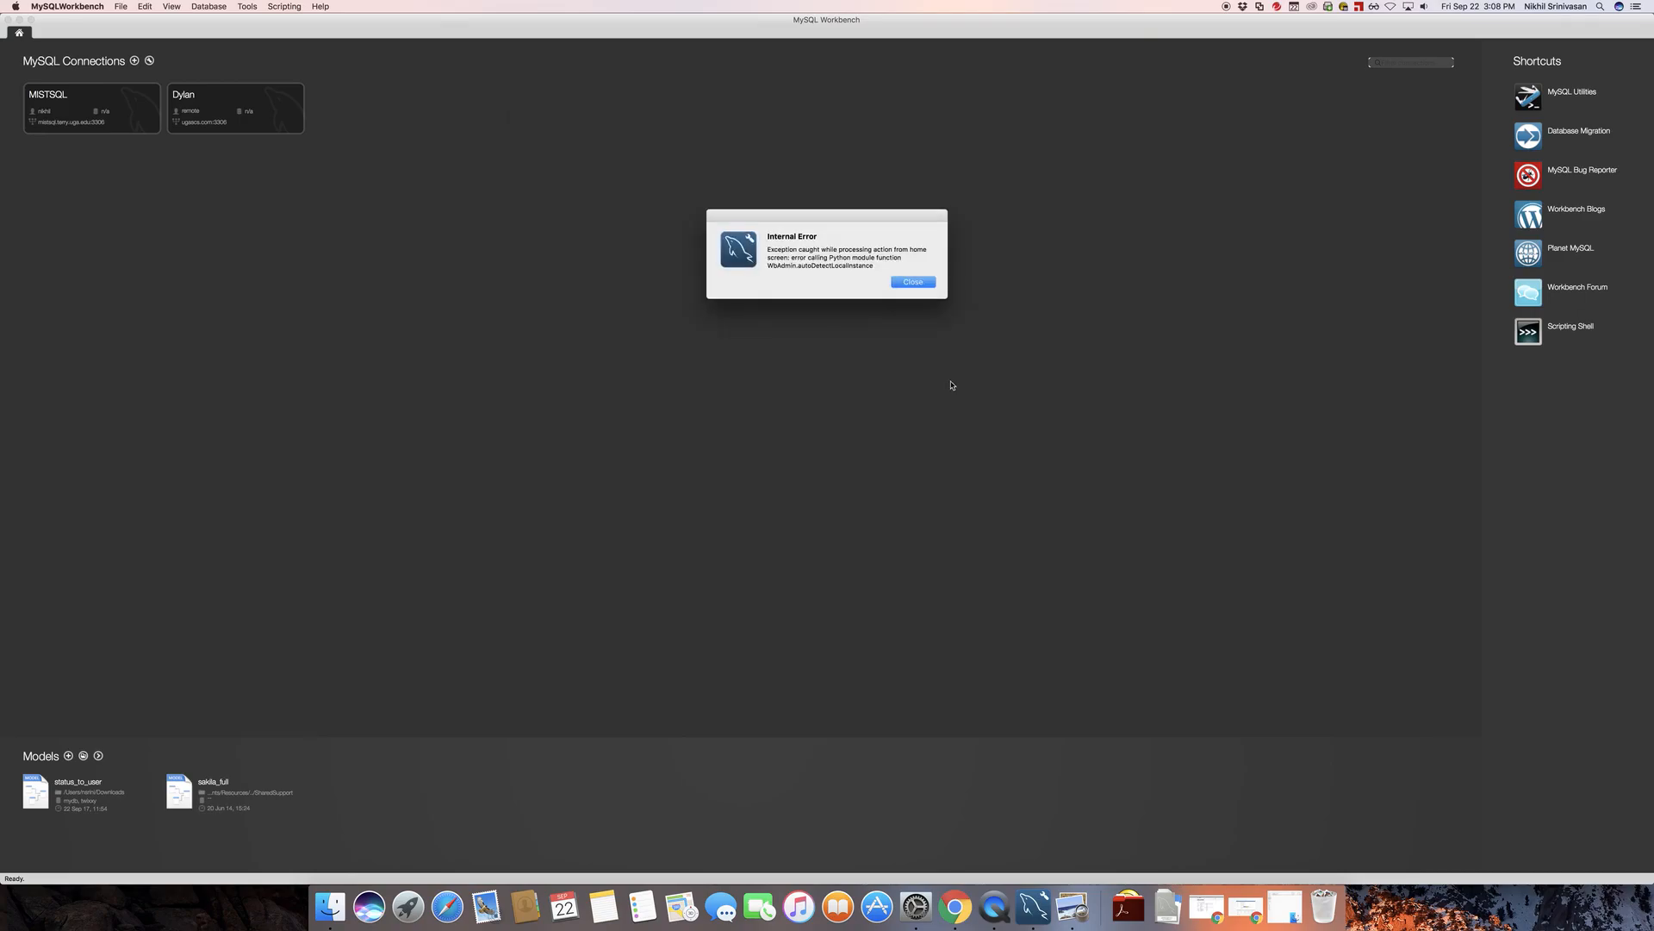
pyautogui.moveTo(879, 269); pyautogui.dragTo(777, 246)
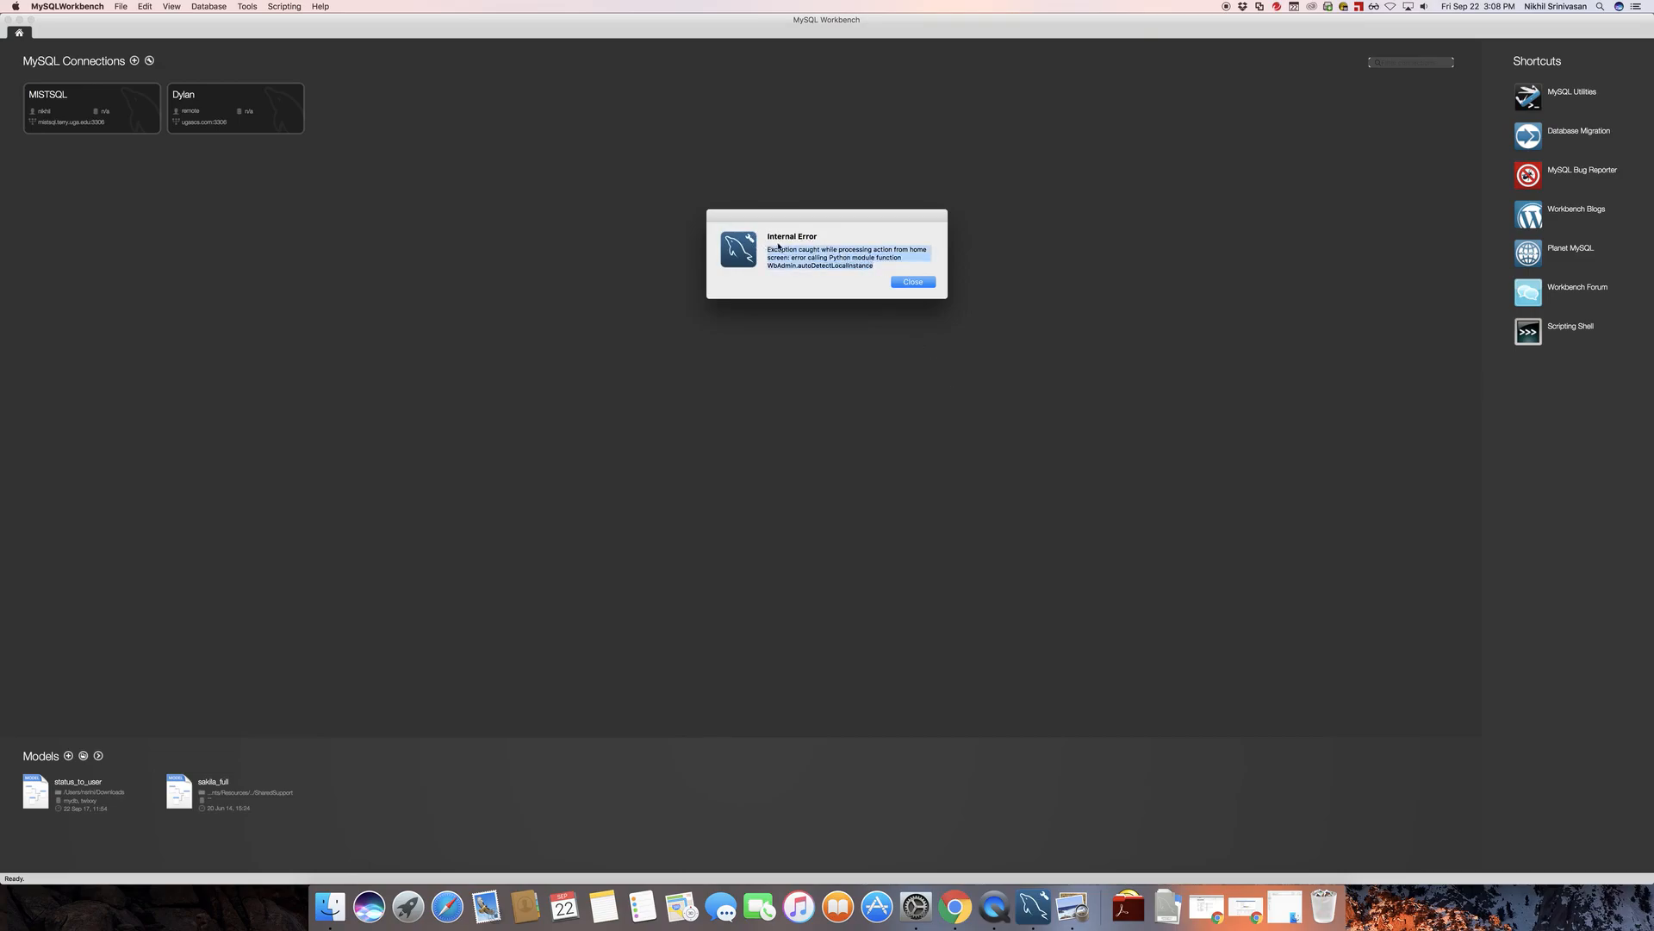
pyautogui.click(779, 238)
pyautogui.tripleClick(848, 262)
pyautogui.click(826, 266)
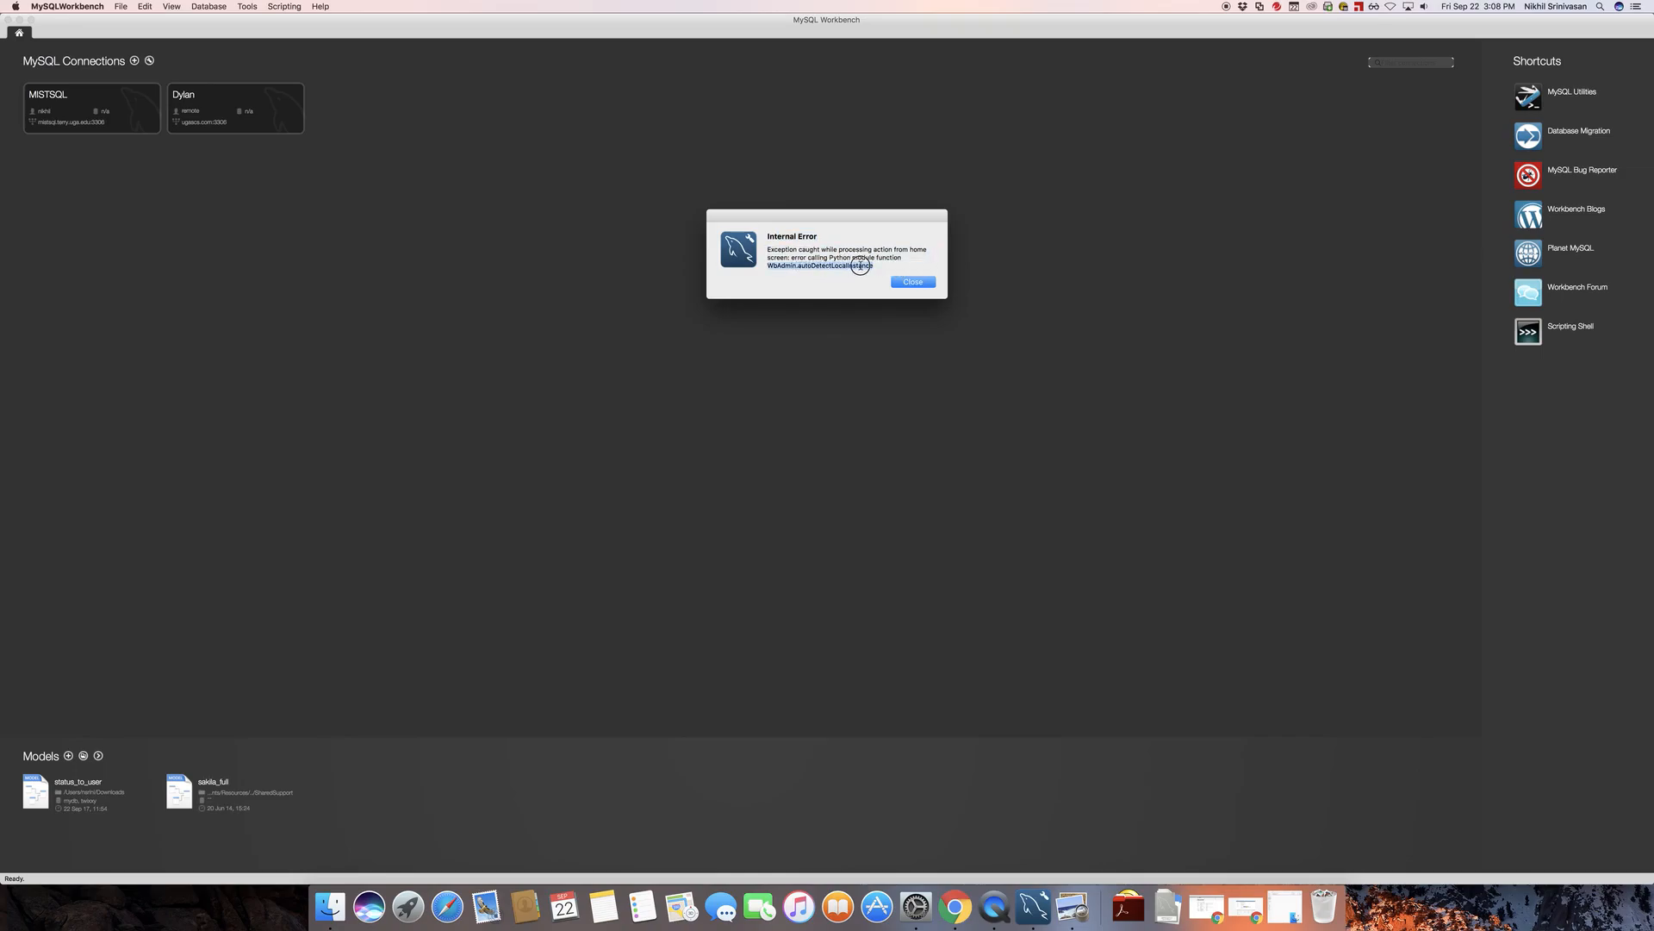
pyautogui.click(918, 284)
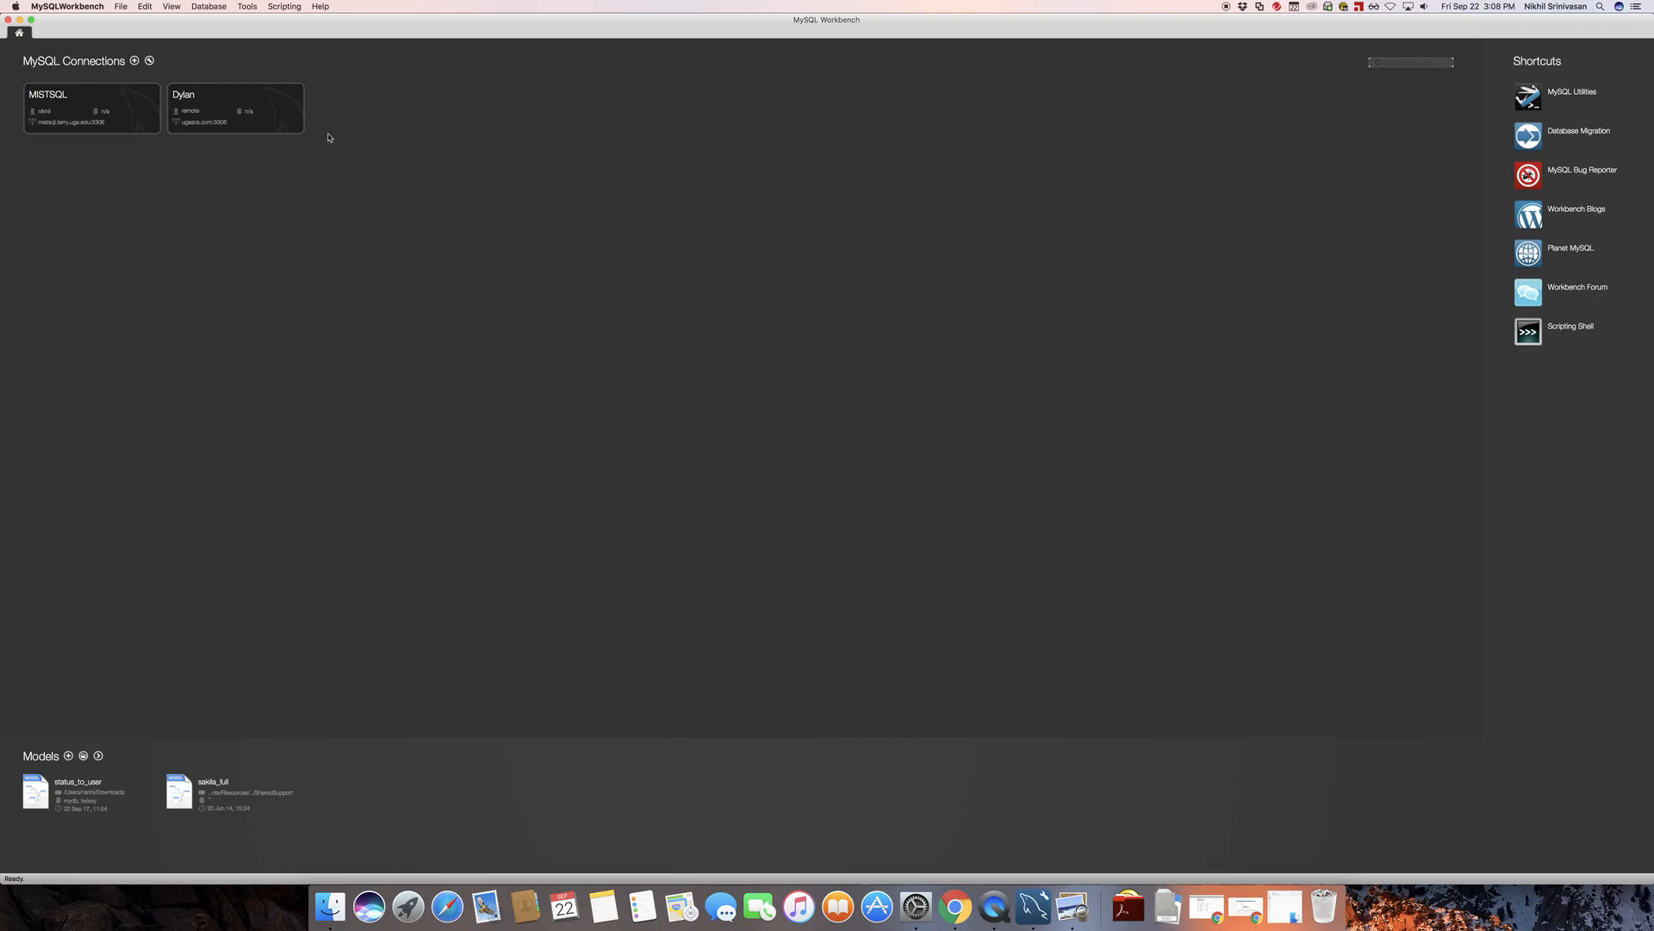
# Quit MySQL Workbench and relaunch it from the Applications folder
pyautogui.click(67, 6)
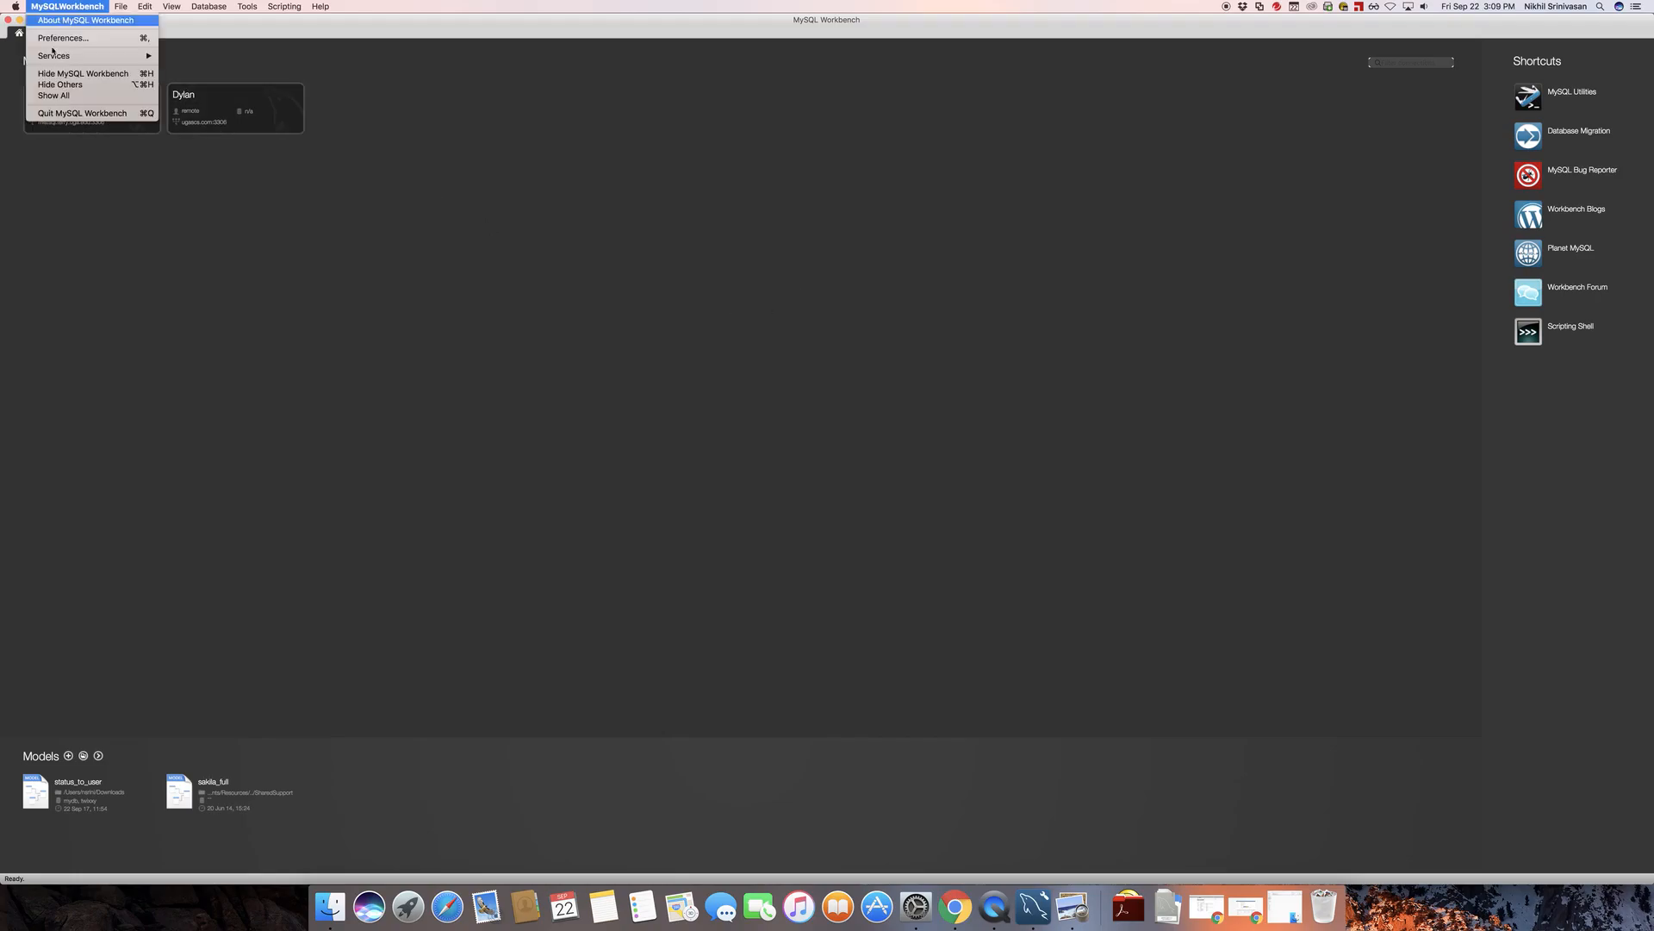
pyautogui.click(80, 113)
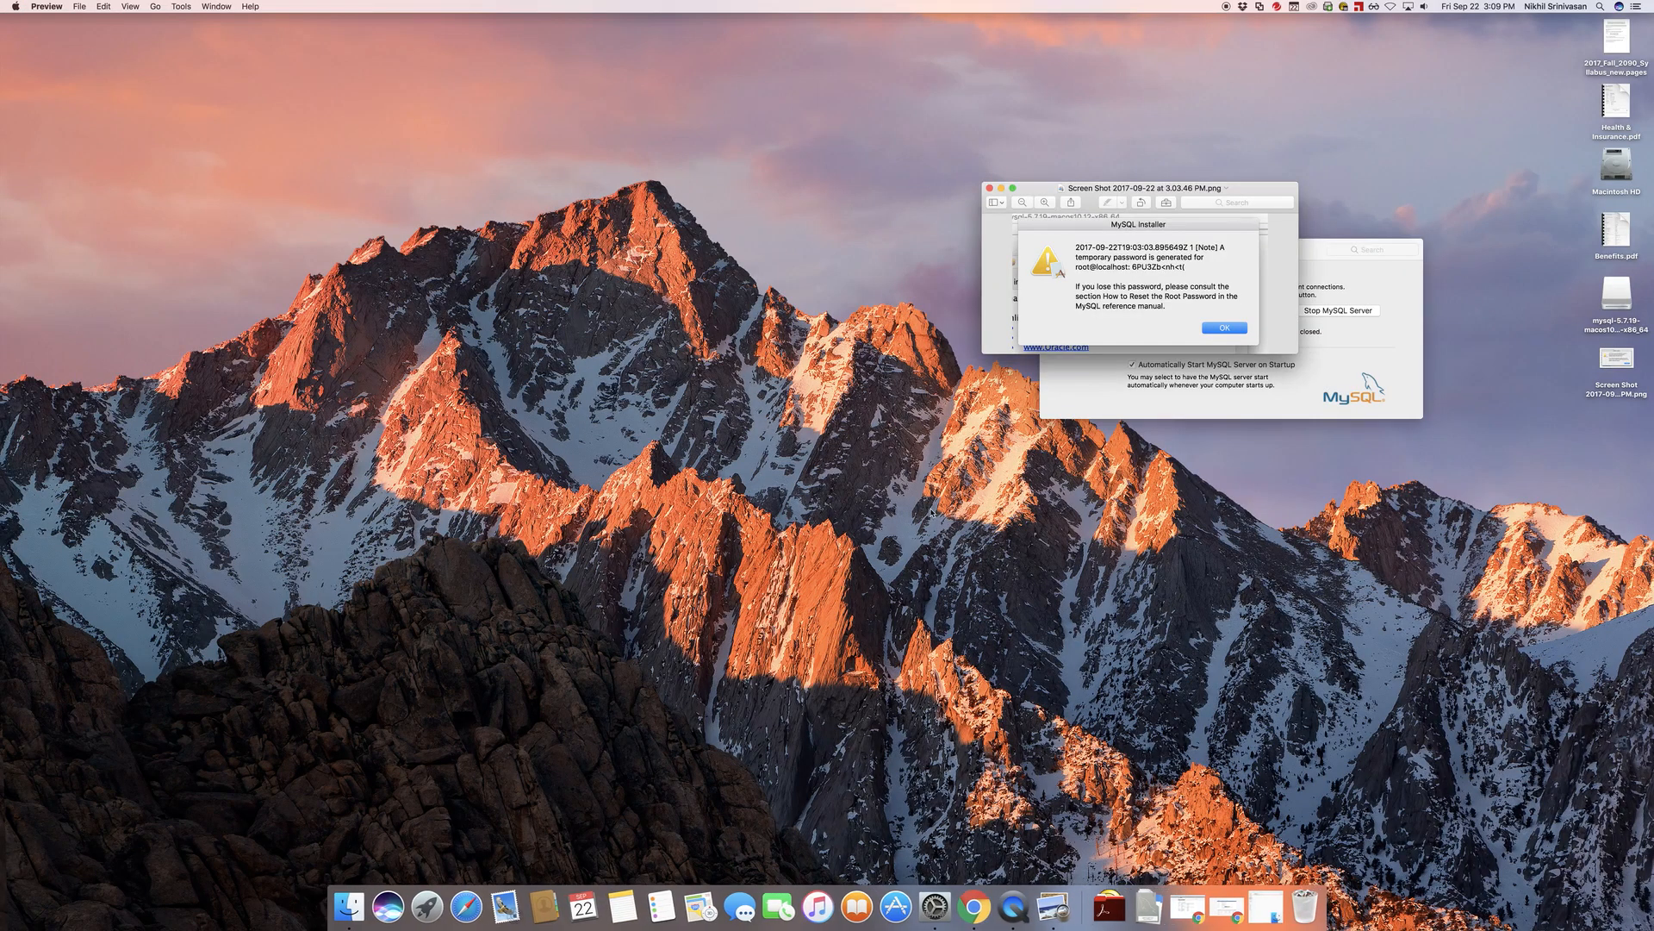
pyautogui.click(1108, 906)
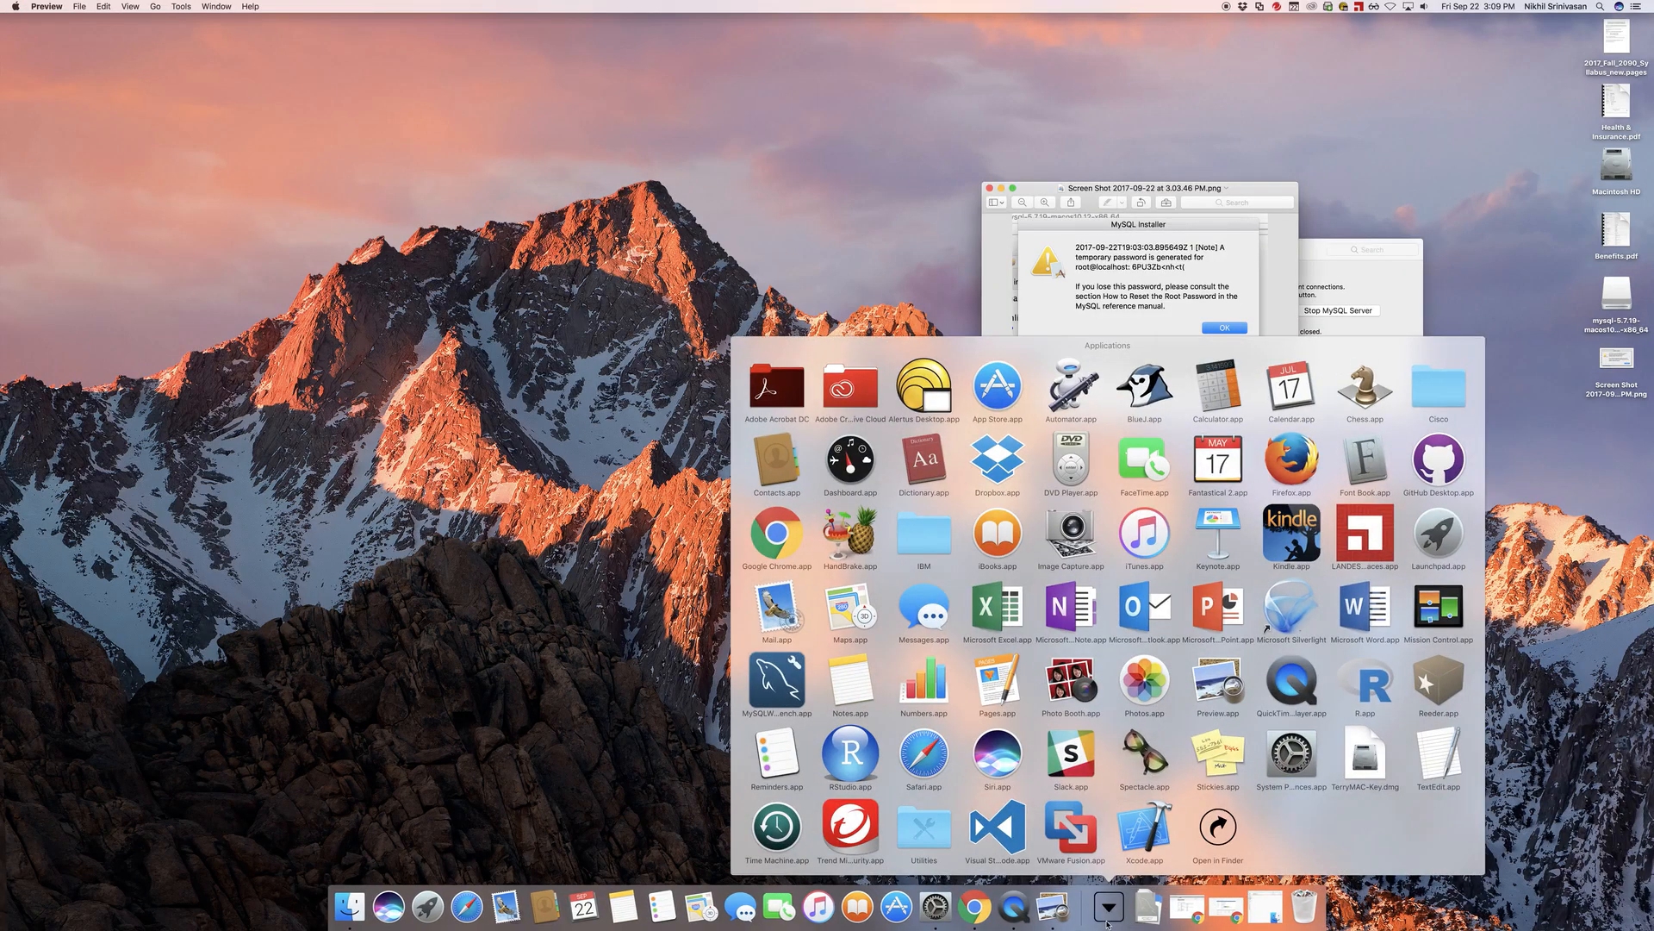
pyautogui.click(795, 682)
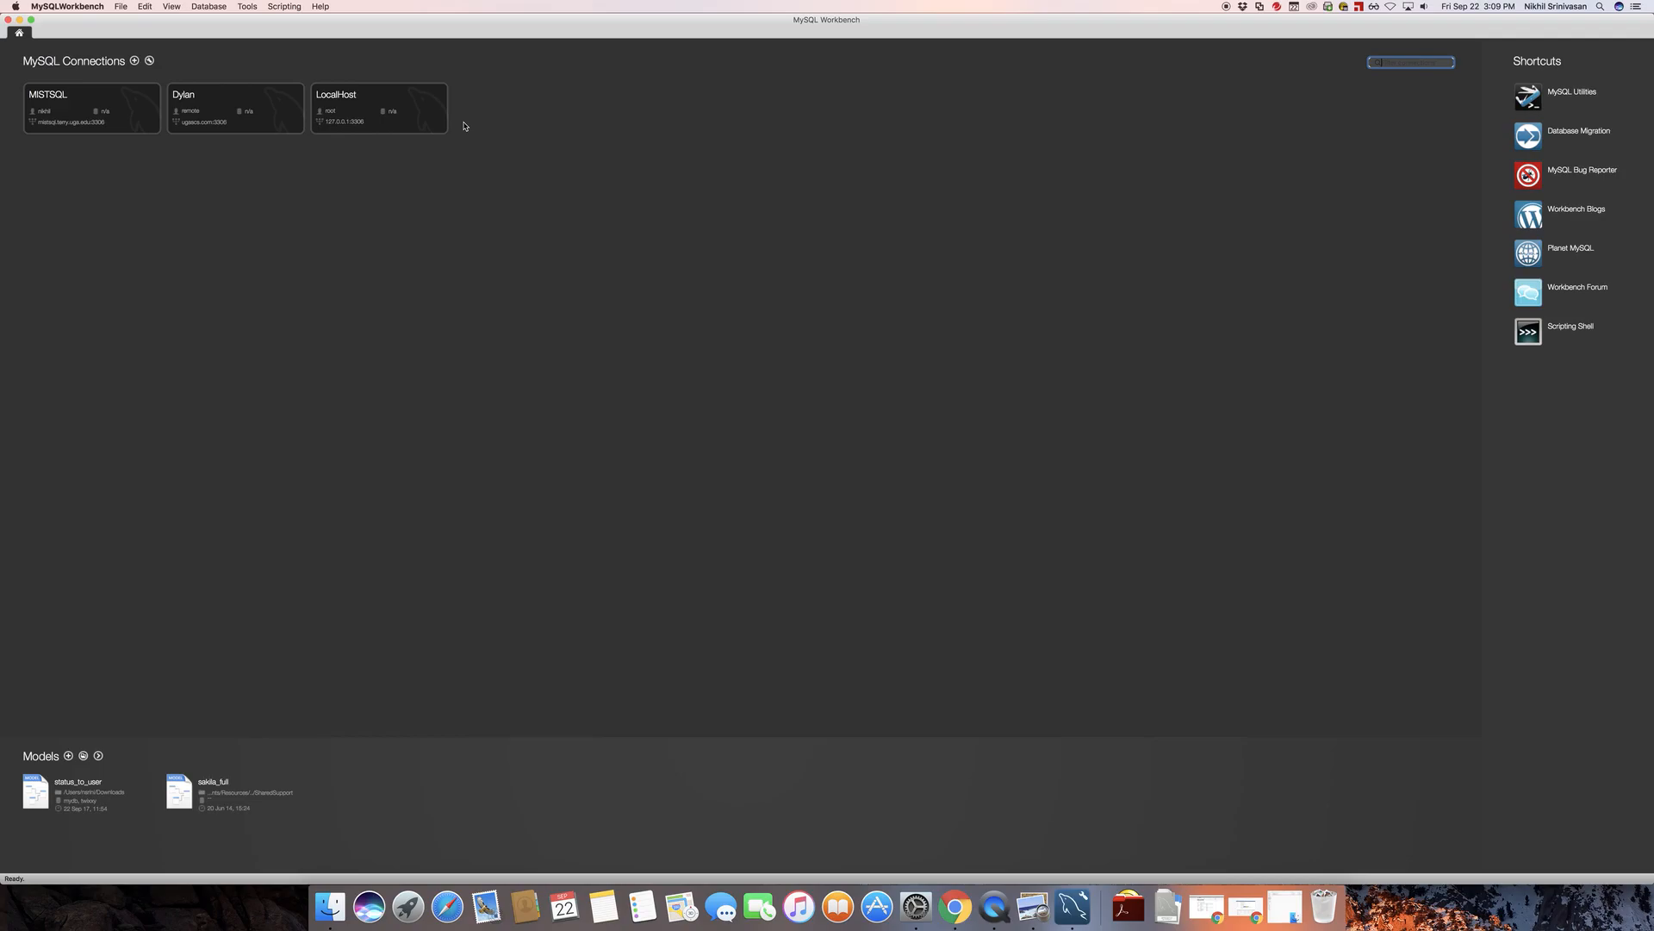
# Open the LocalHost connection, arrange the temporary password screenshot beside the prompt, and submit the temporary root password
pyautogui.click(390, 96)
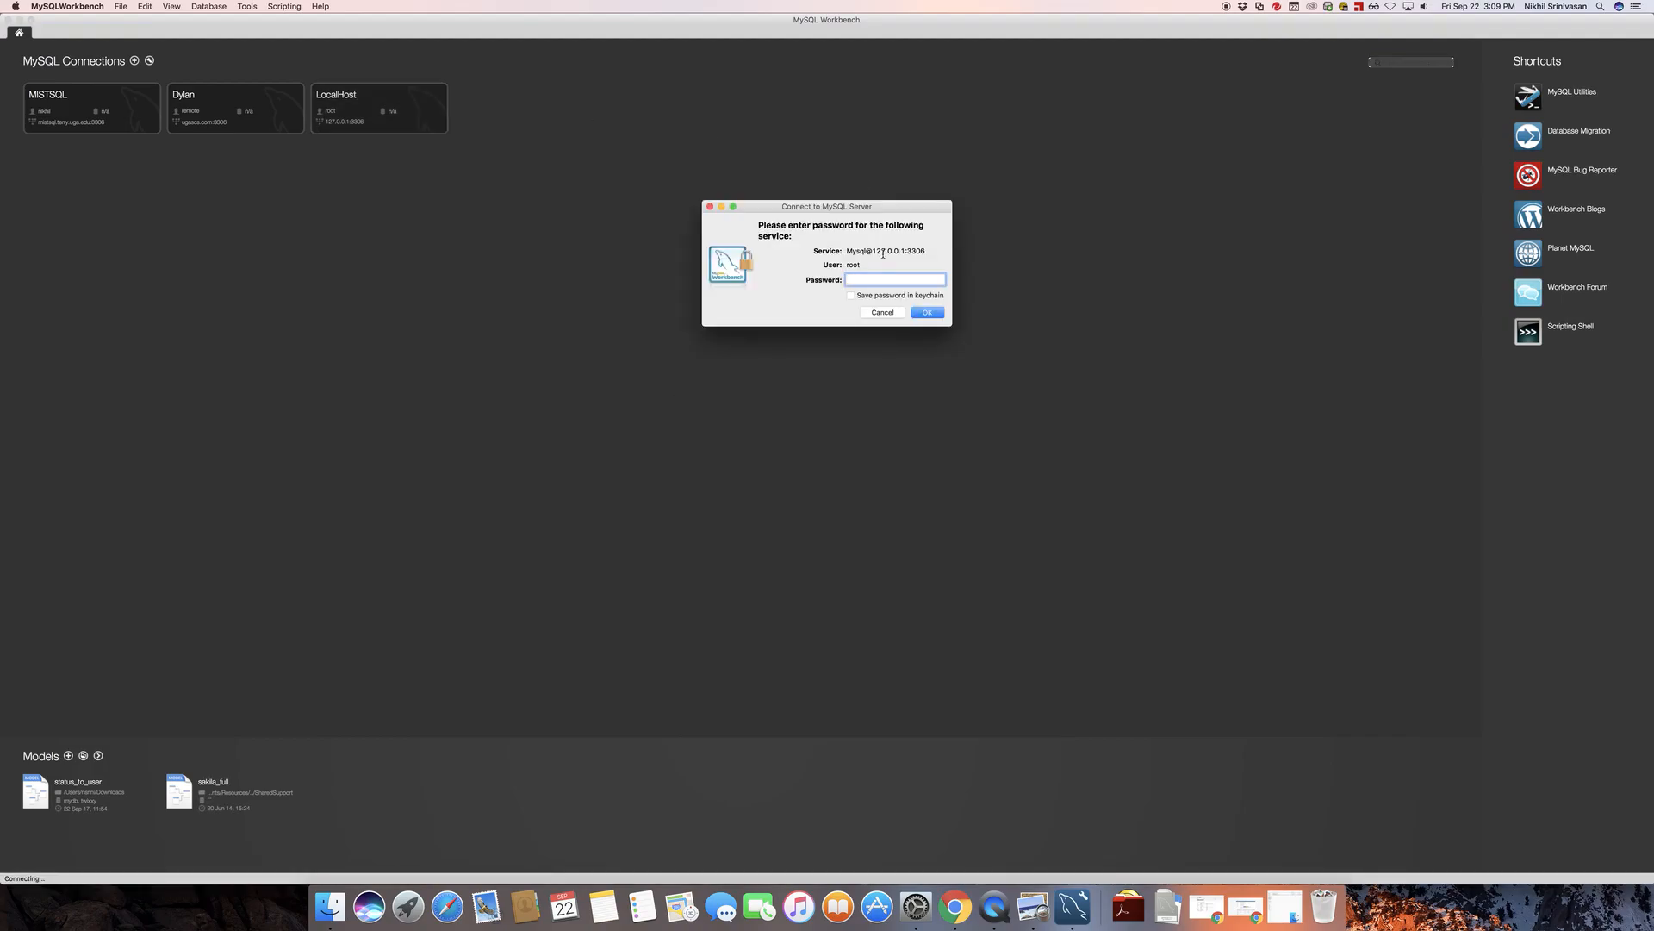
pyautogui.moveTo(834, 209); pyautogui.dragTo(750, 213)
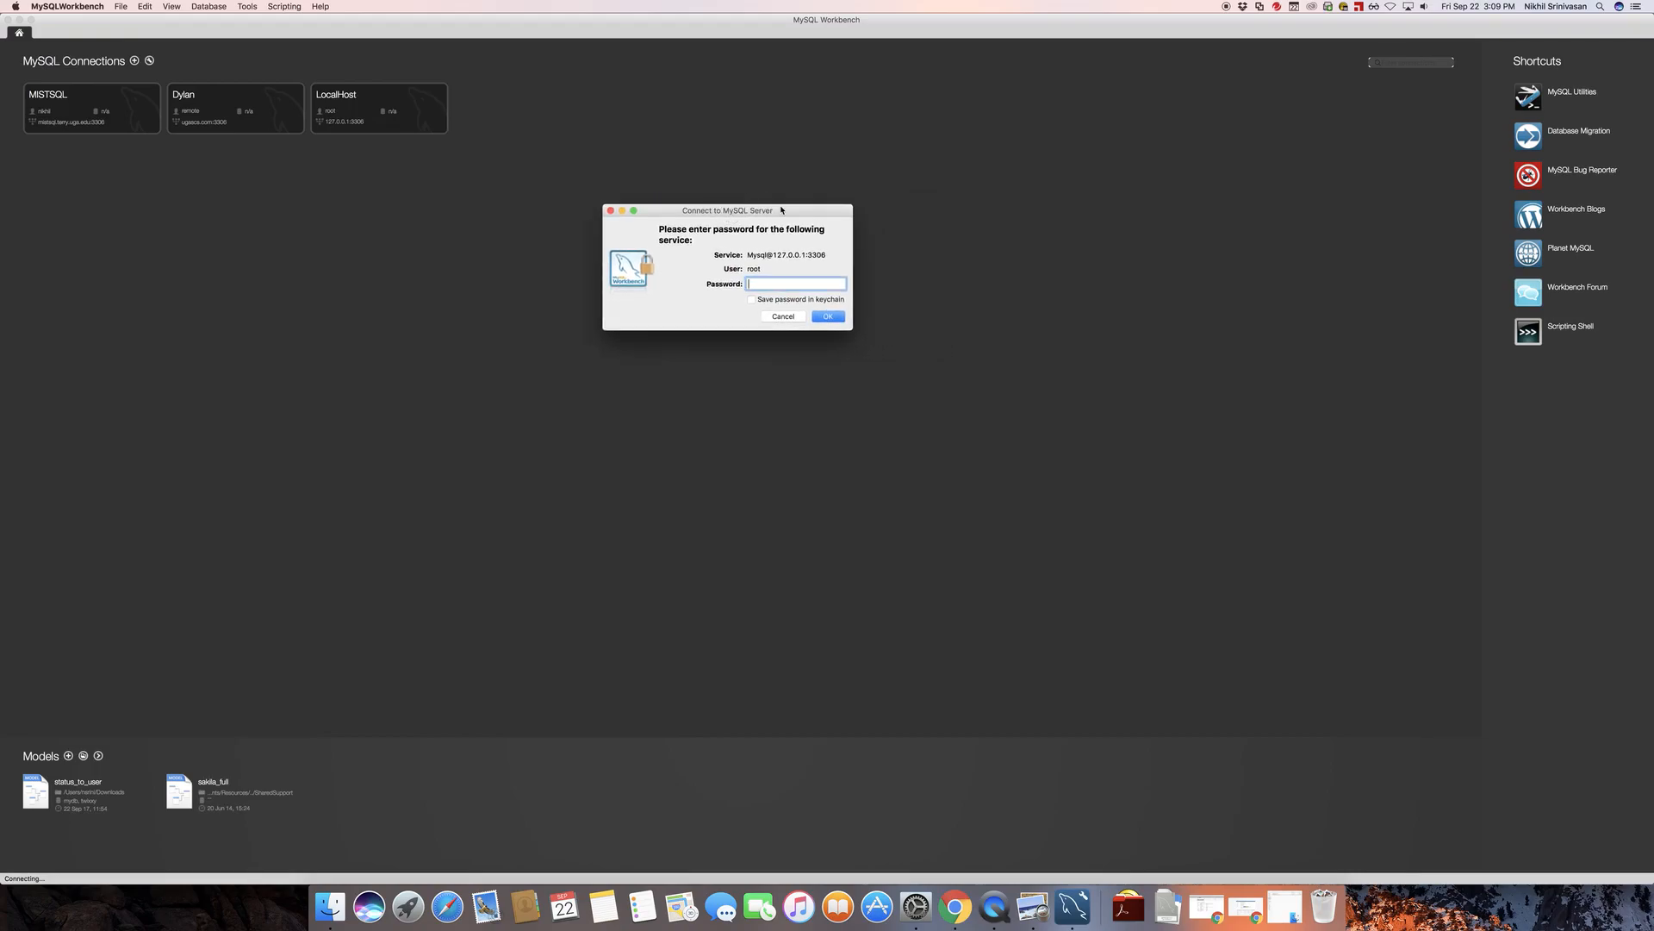
pyautogui.press('super+Tab')
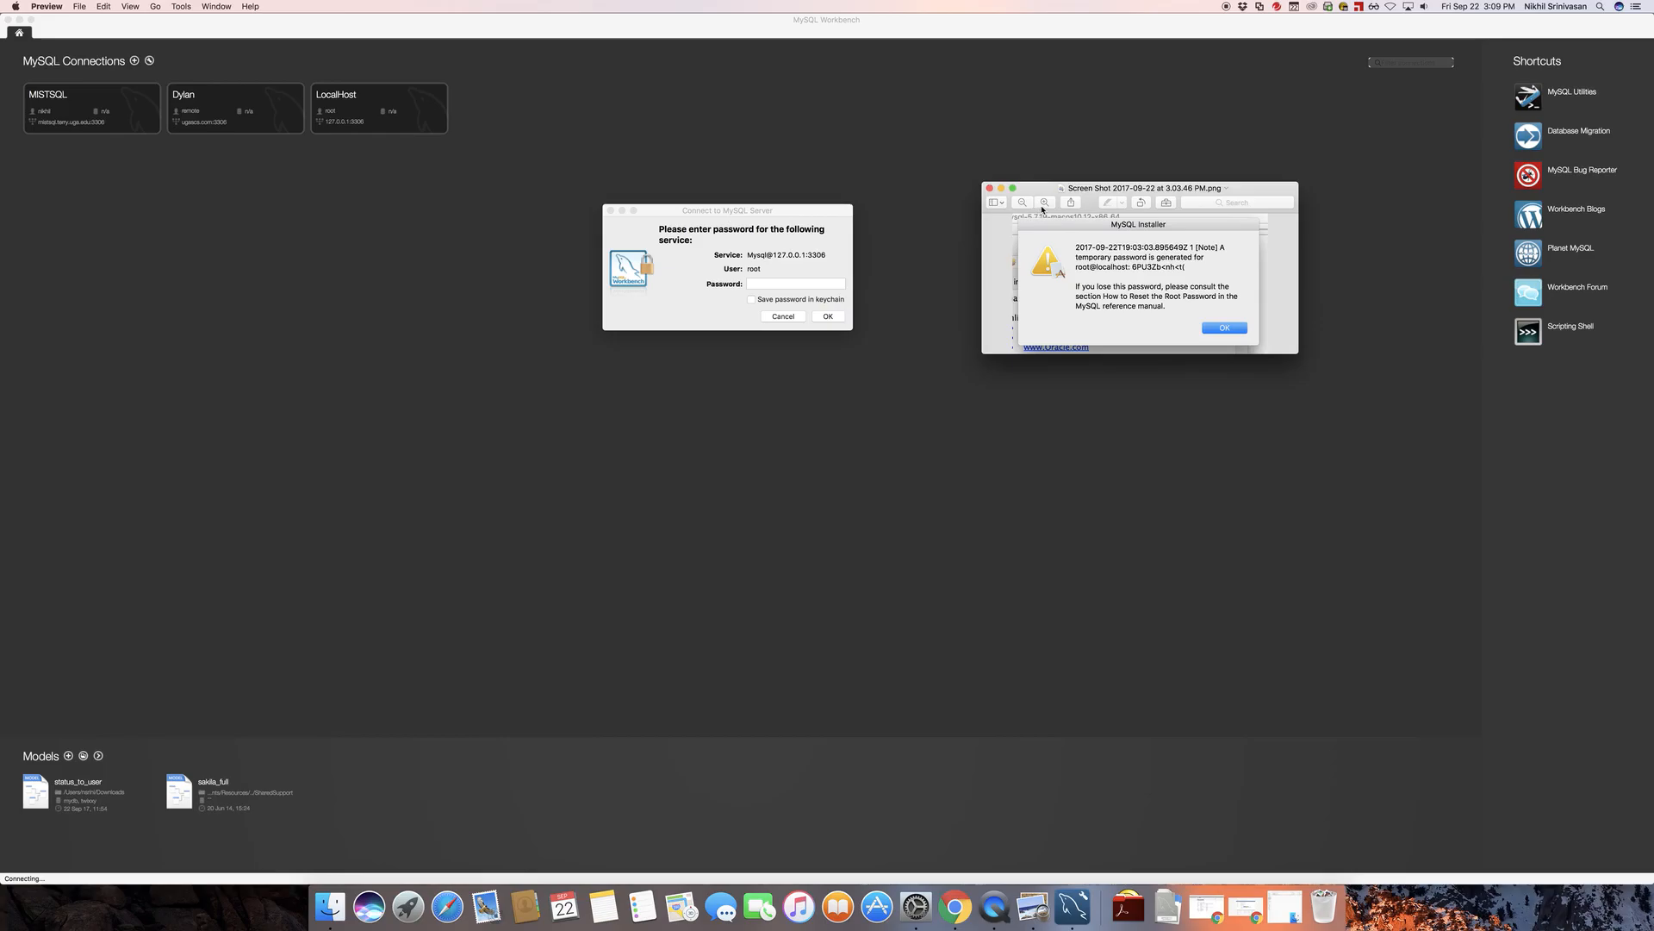
pyautogui.moveTo(1088, 196); pyautogui.dragTo(1463, 845)
pyautogui.click(794, 284)
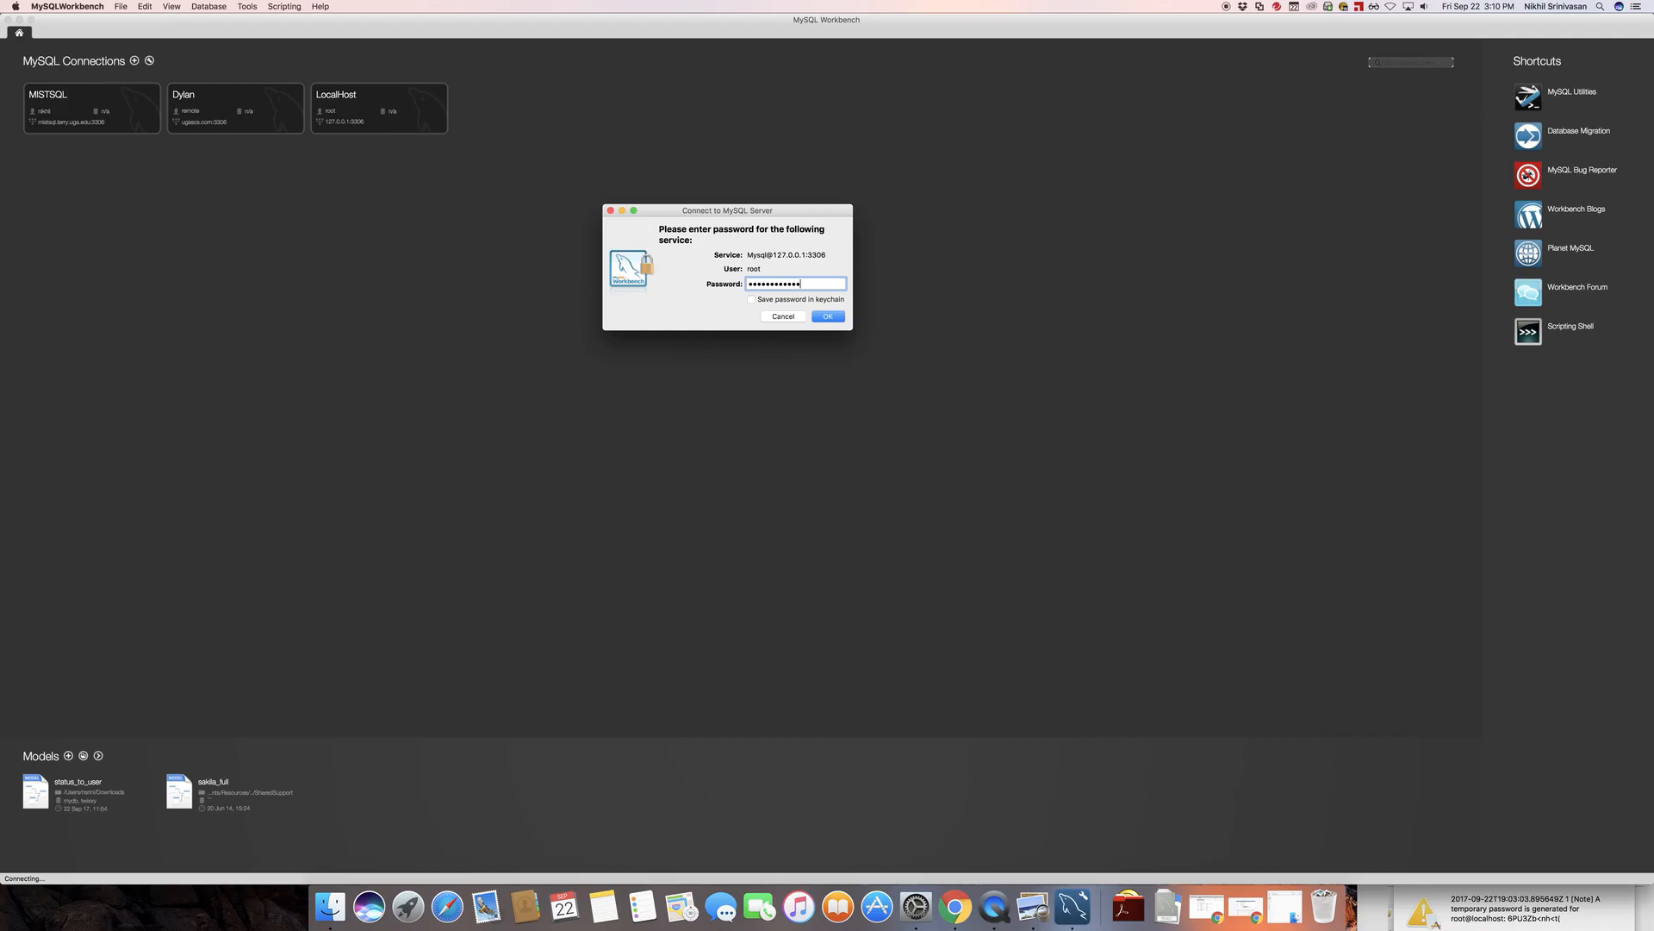
pyautogui.click(827, 318)
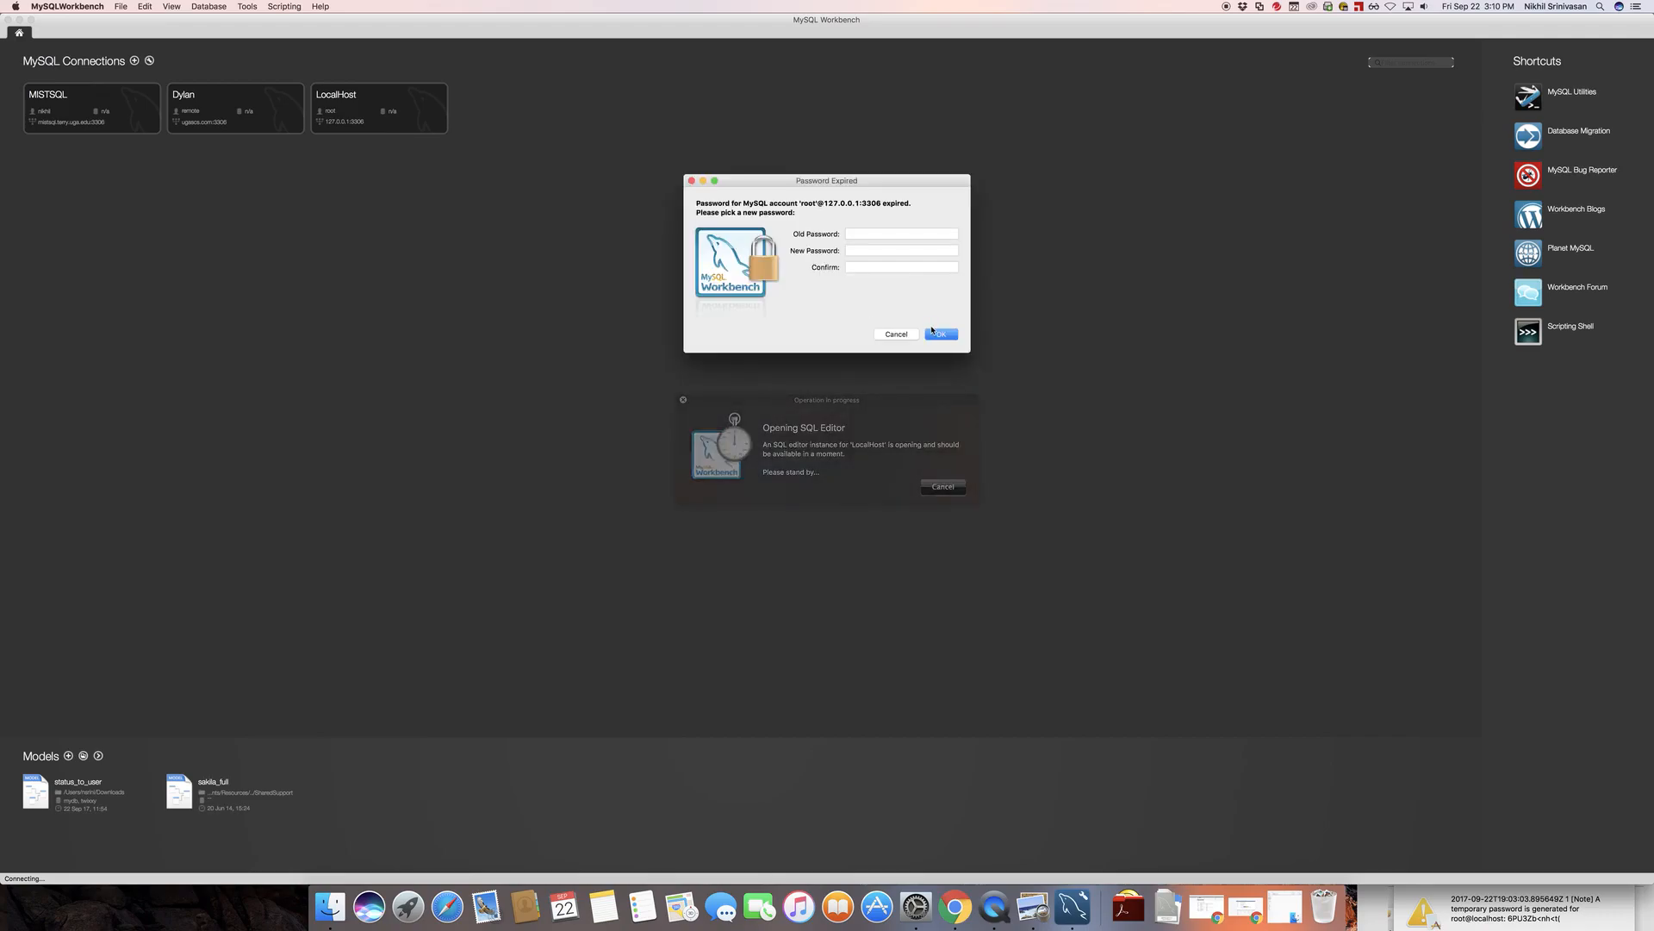
# Replace the expired temporary root password with a new confirmed password, and log in to LocalHost with the new password
pyautogui.click(867, 230)
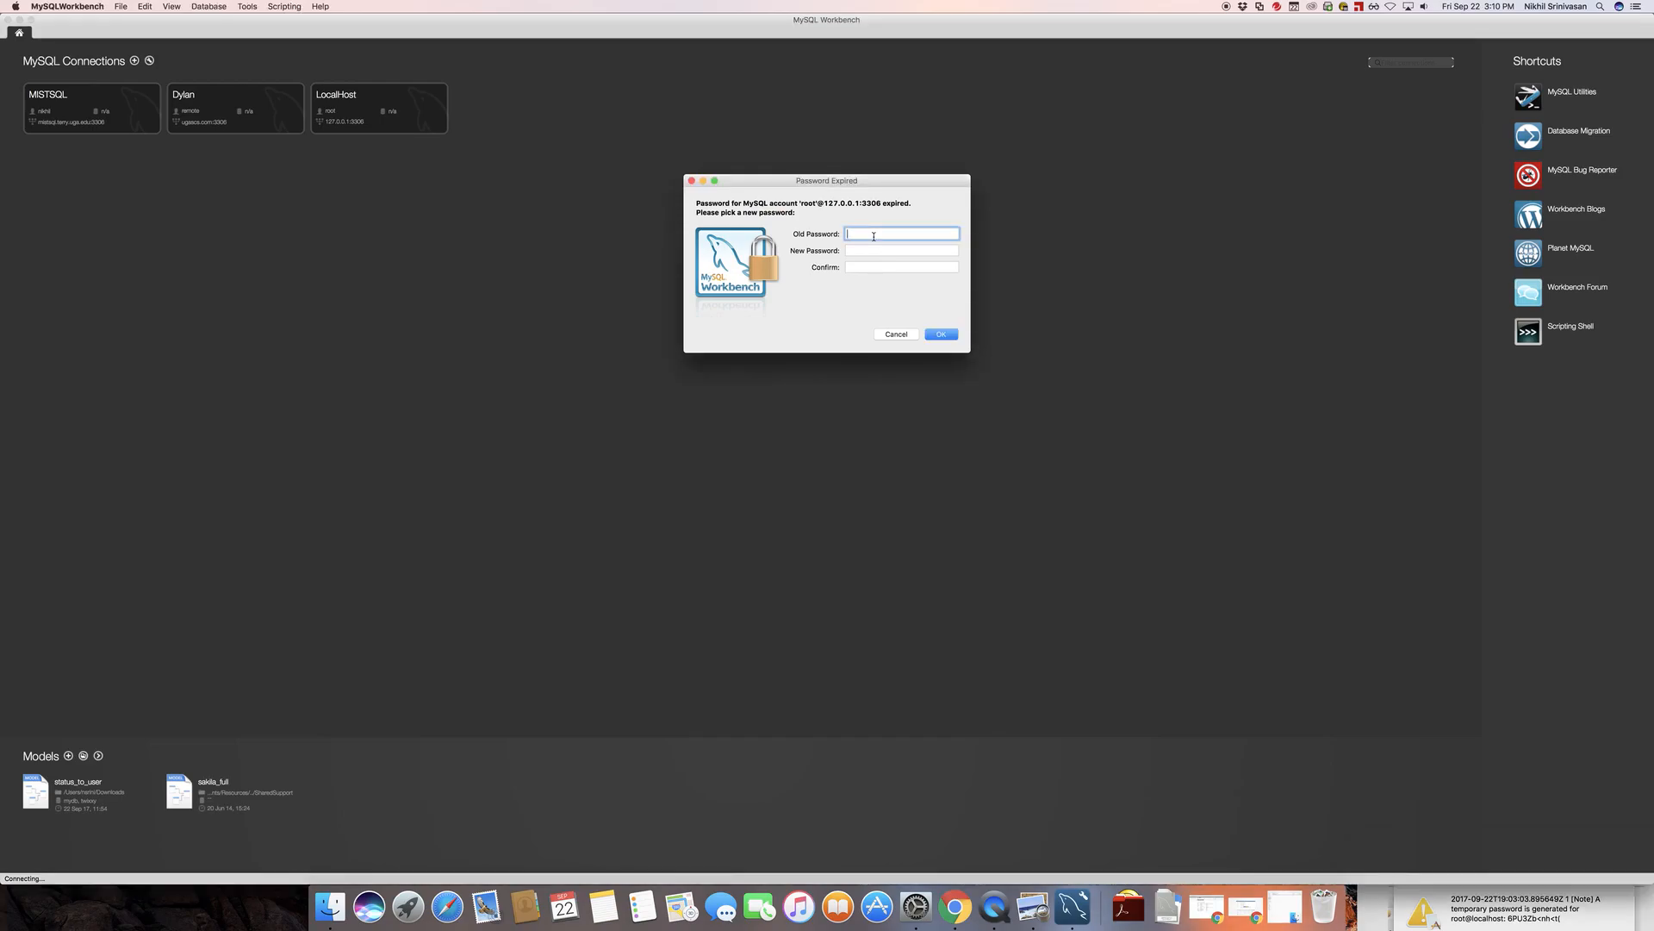
pyautogui.write('6')
pyautogui.write('b<')
pyautogui.click(877, 251)
pyautogui.click(883, 267)
pyautogui.write('•••••')
pyautogui.click(947, 336)
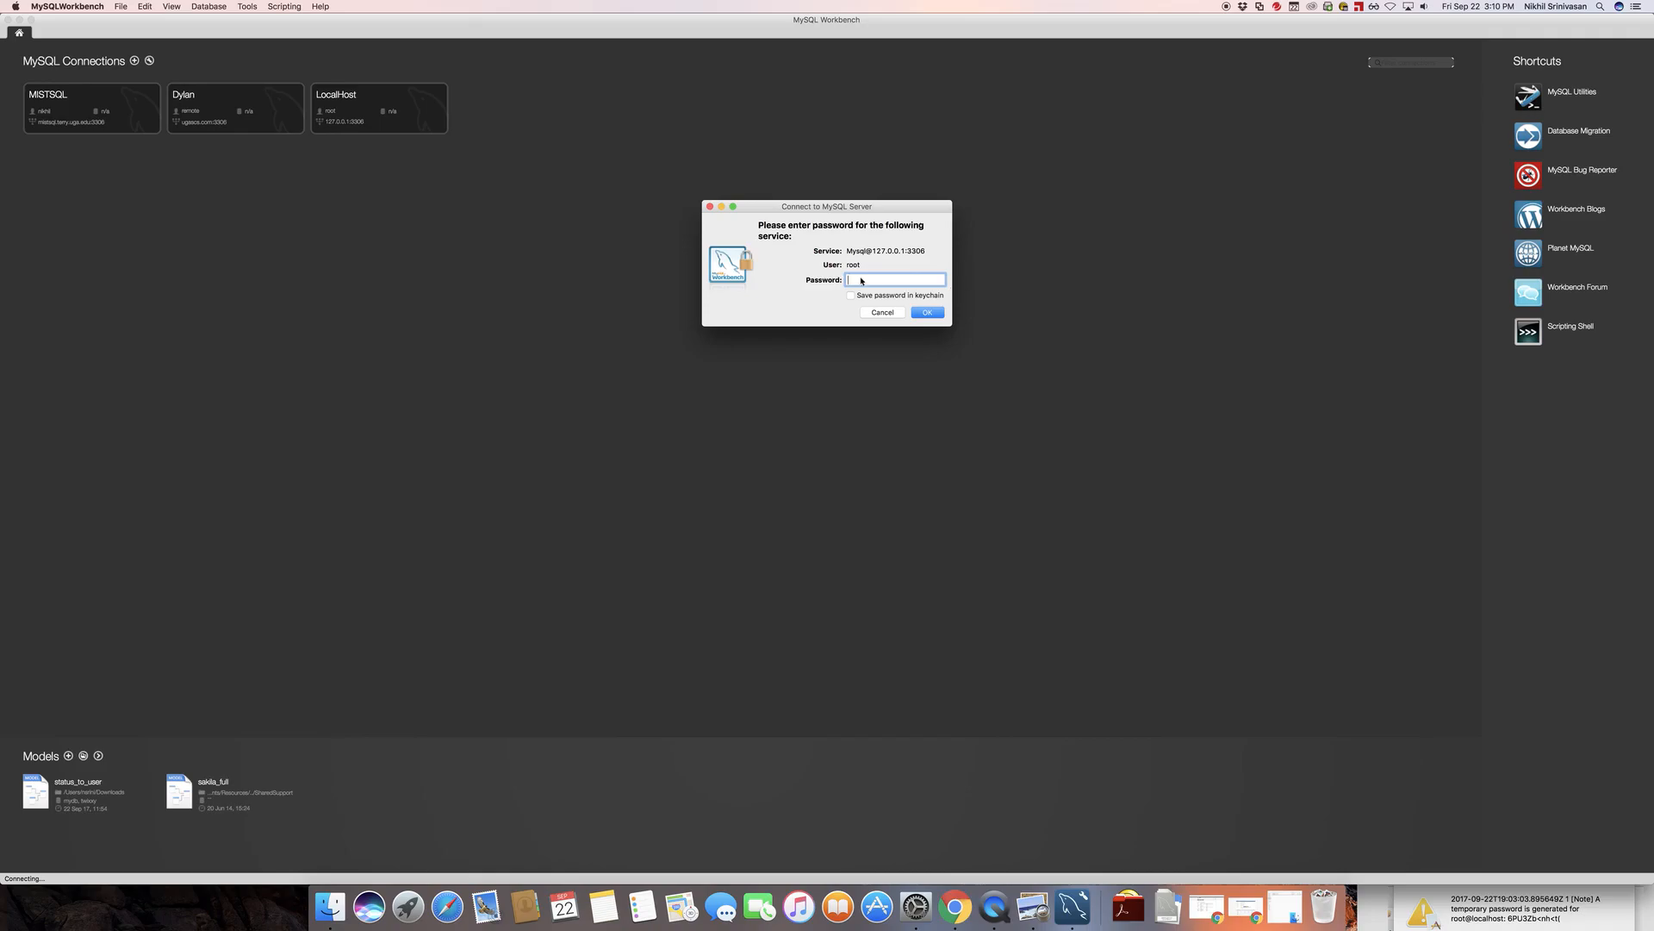
pyautogui.write('••••')
pyautogui.click(924, 315)
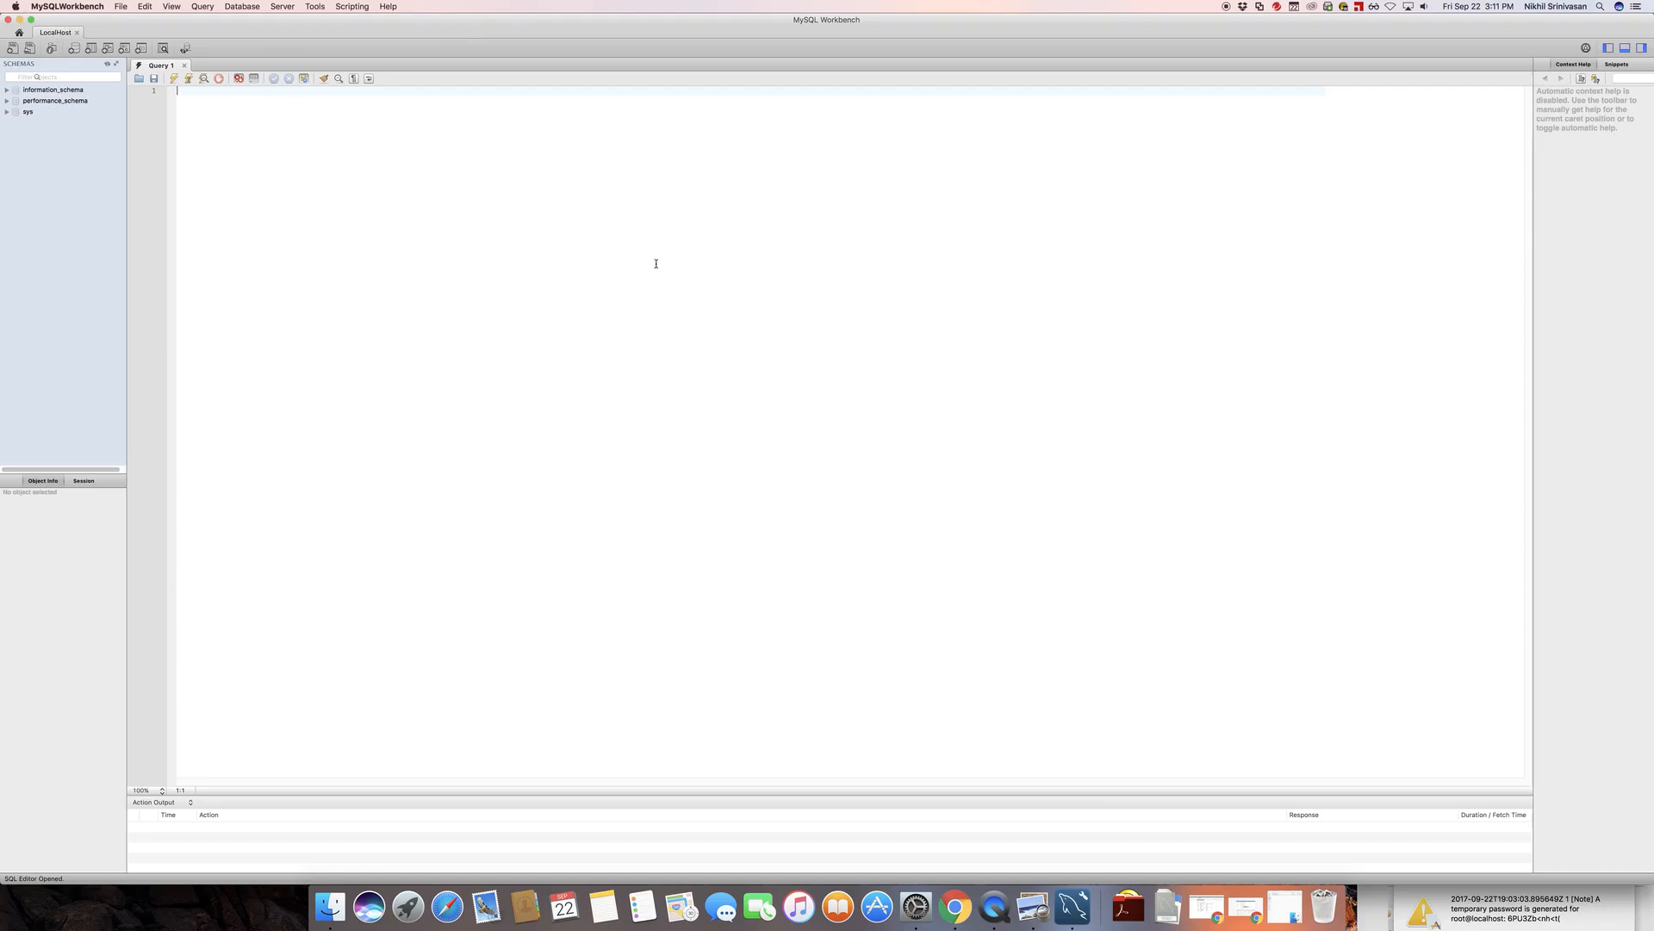
# Check the MySQL server status in System Preferences, moving its window over the query editor, and return to MySQL Workbench
pyautogui.click(916, 907)
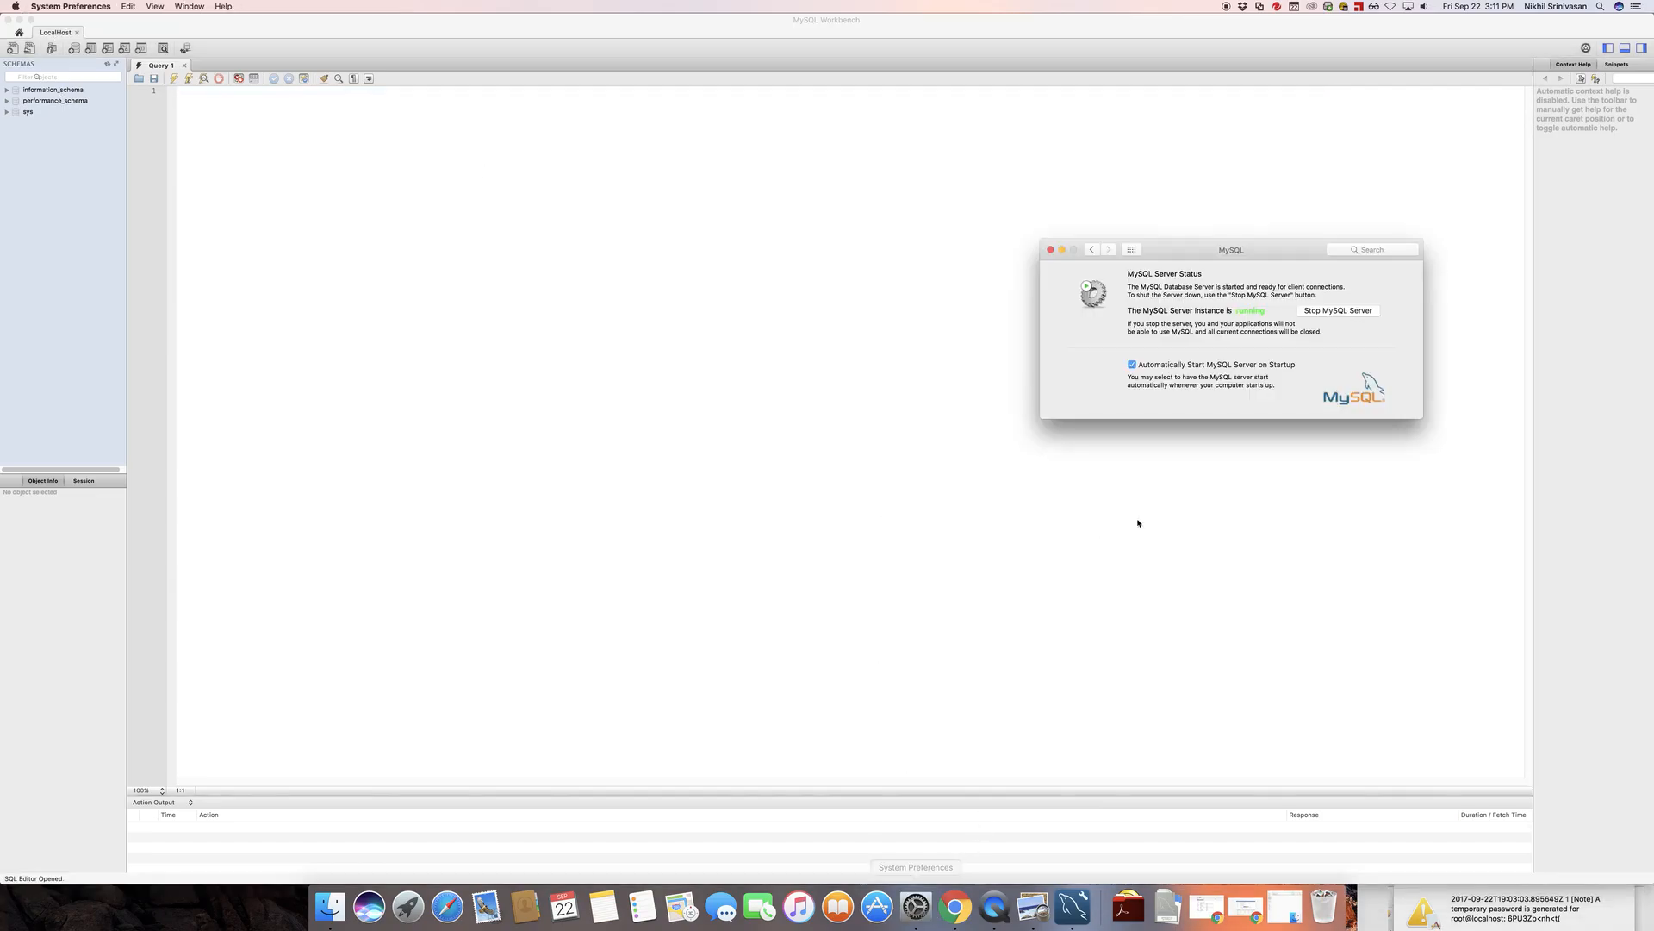
pyautogui.moveTo(1220, 251); pyautogui.dragTo(811, 188)
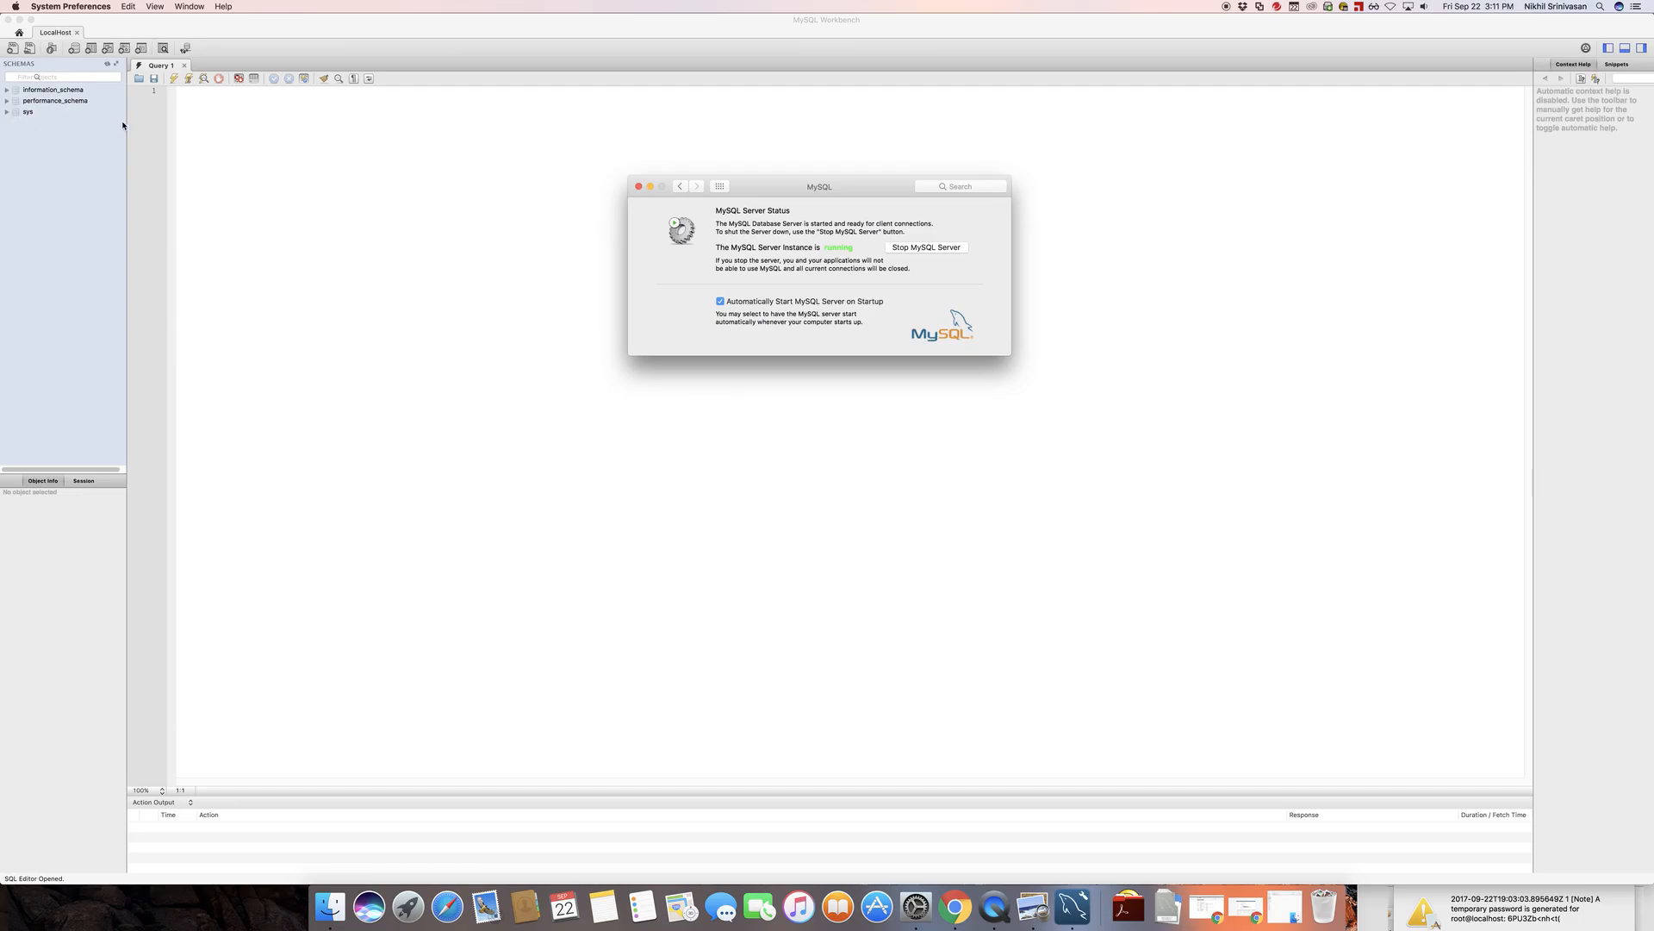
pyautogui.click(361, 280)
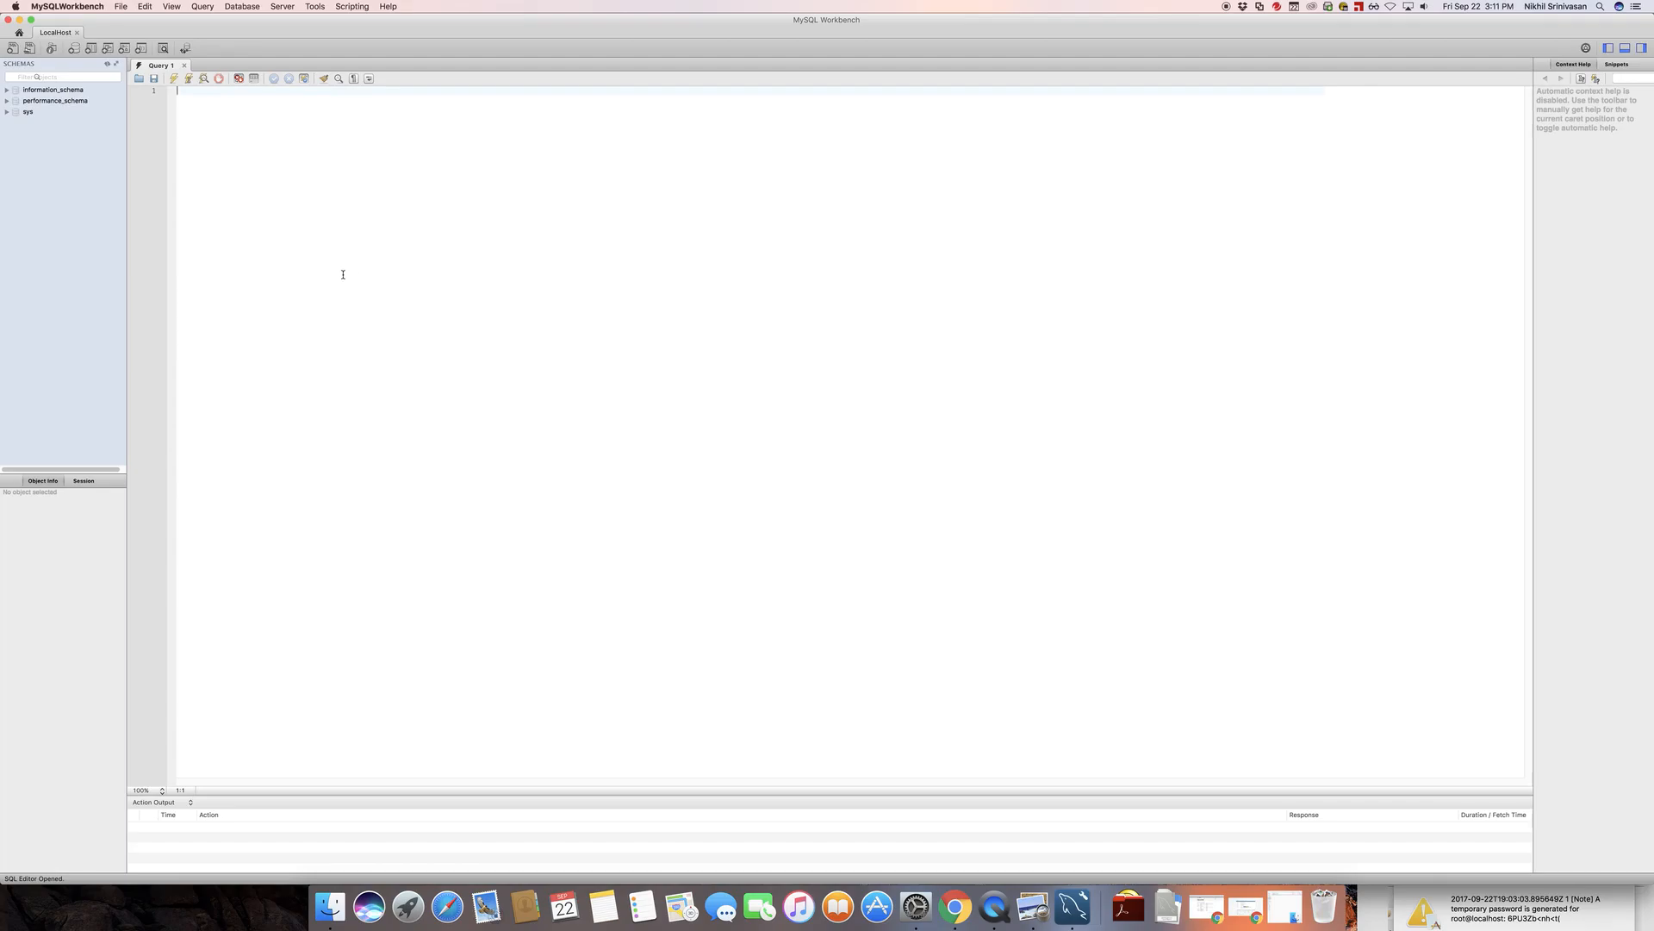
# Close the LocalHost session and stop the MySQL server in System Preferences, authorizing the change with the Mac account password
pyautogui.click(78, 33)
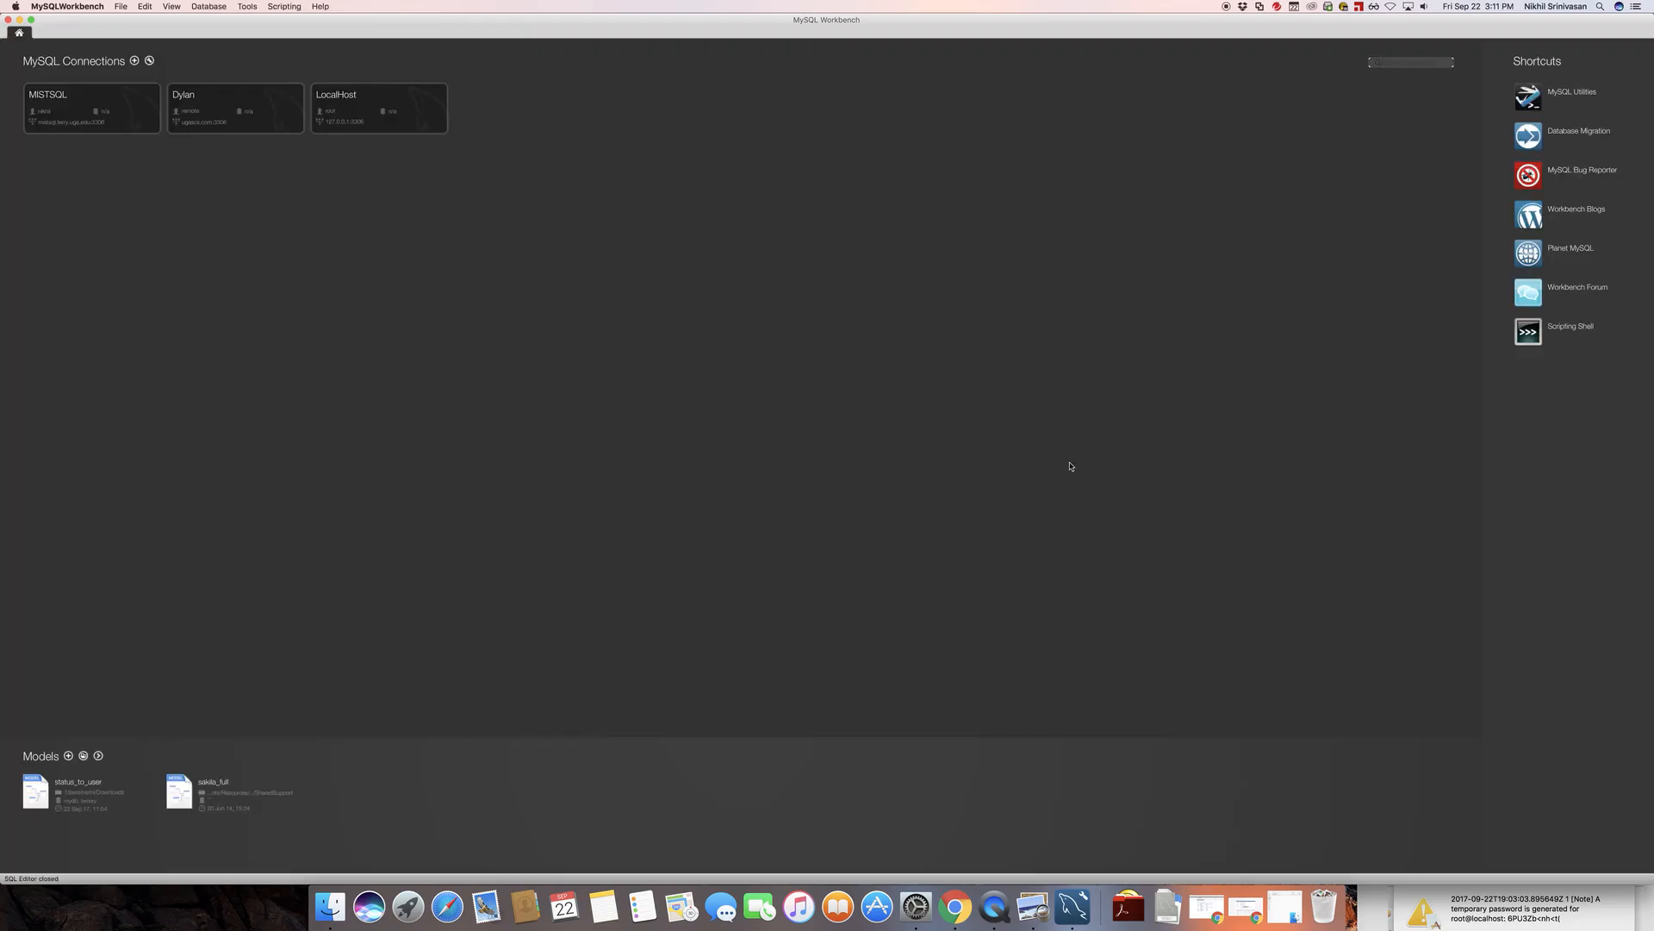
pyautogui.click(914, 915)
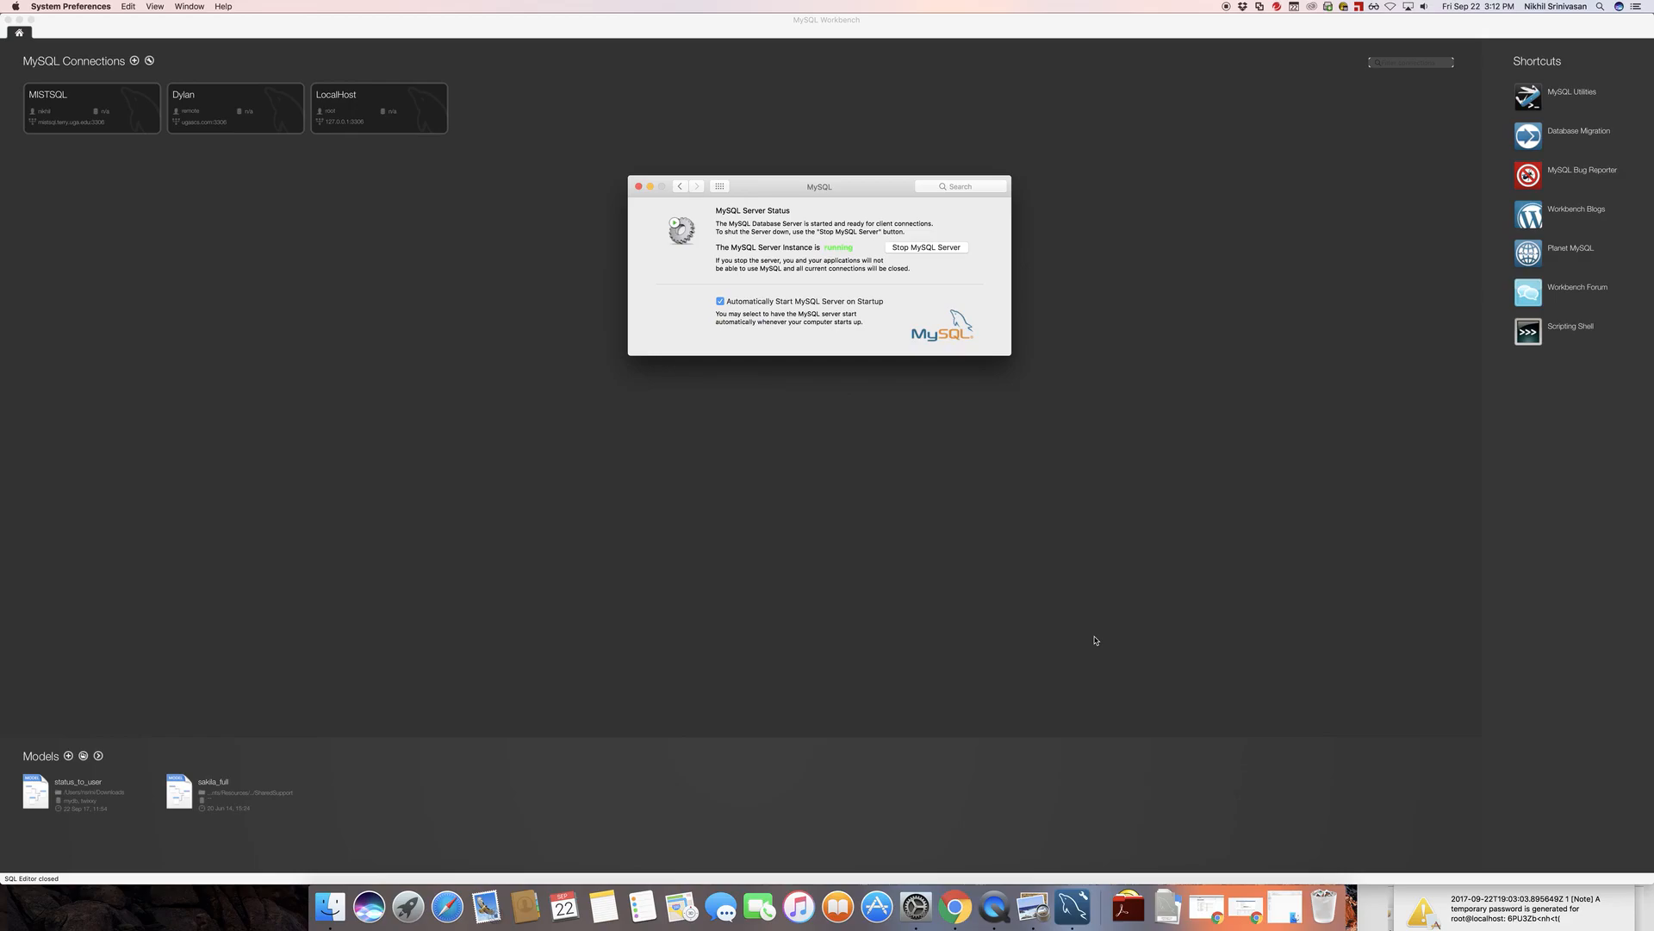
pyautogui.click(926, 248)
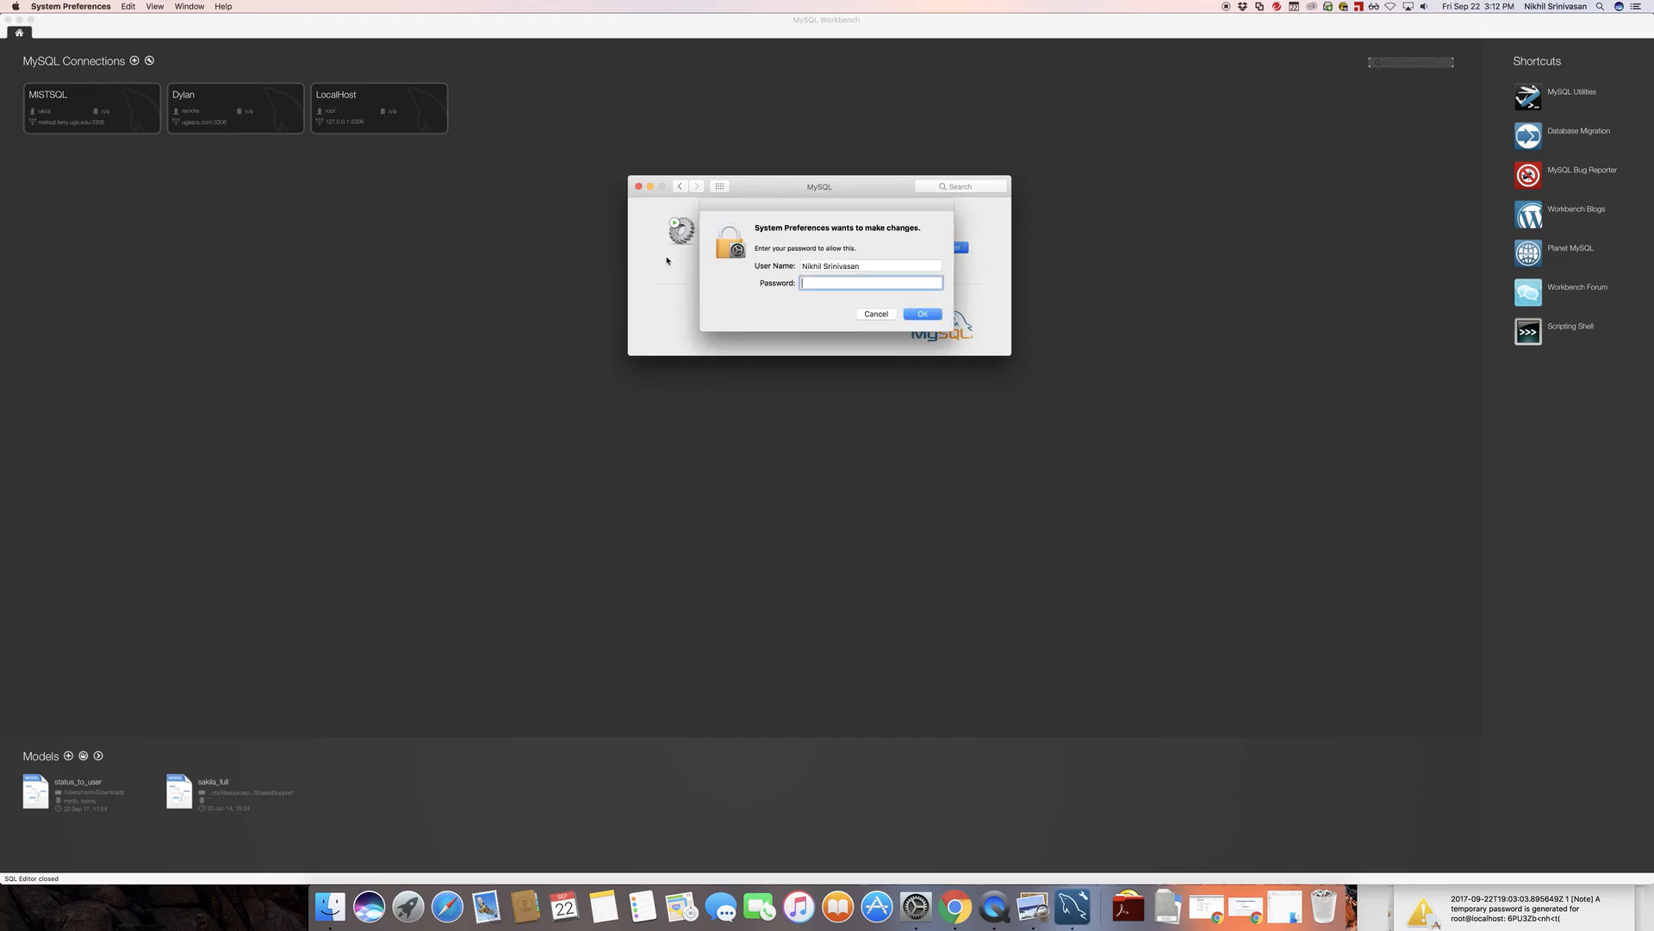
pyautogui.write('•••••••')
pyautogui.press('Return')
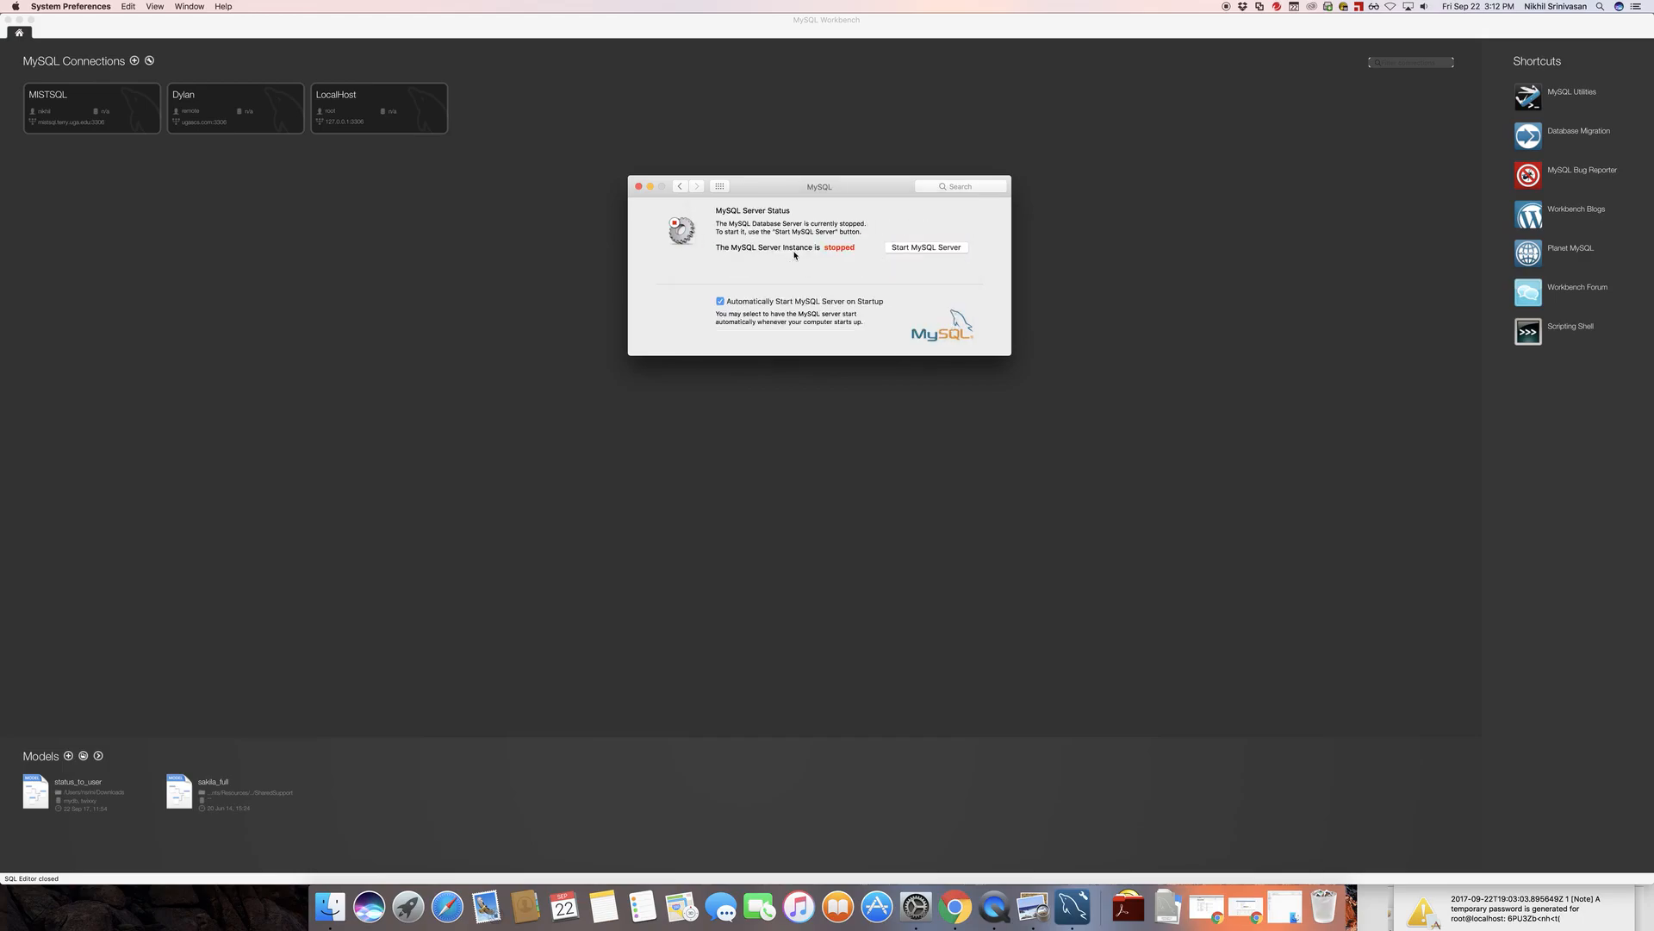